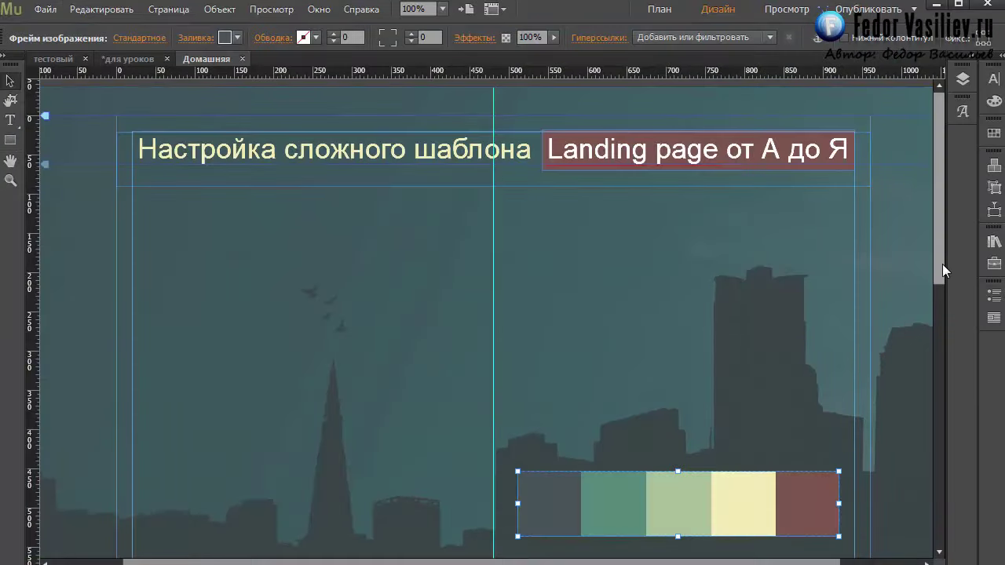
Draw a rectangle for the cover picture below the heading, within the left half of the page
{"action": "left_click_drag", "start_coordinate": [942, 264], "coordinate": [944, 275]}
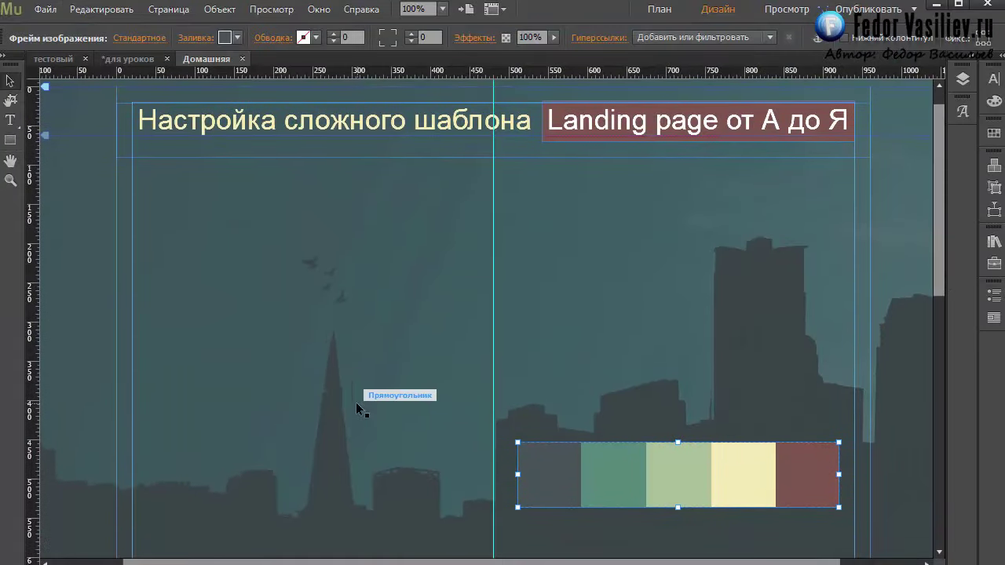
{"action": "left_click", "coordinate": [10, 140]}
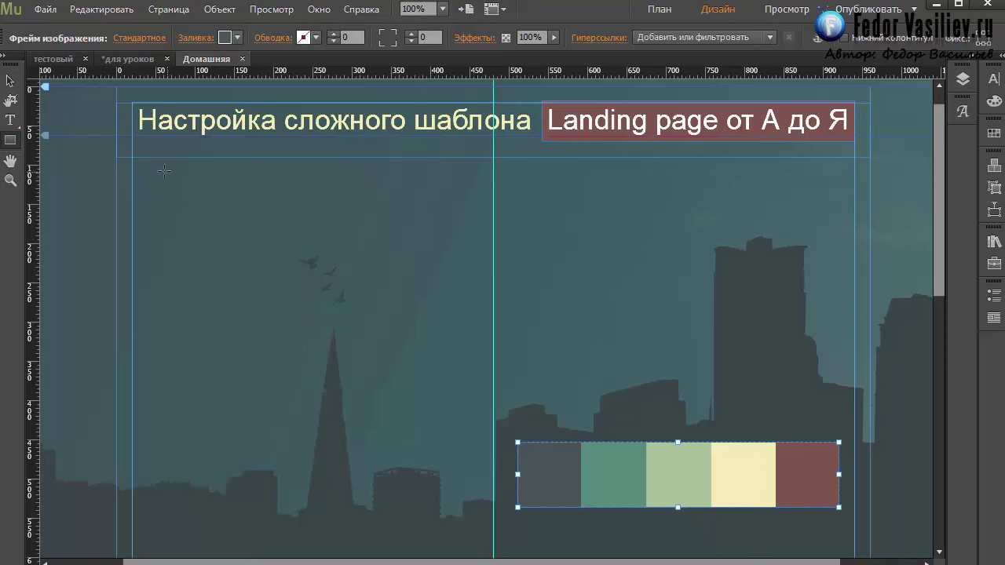
{"action": "left_click_drag", "start_coordinate": [164, 162], "coordinate": [471, 490]}
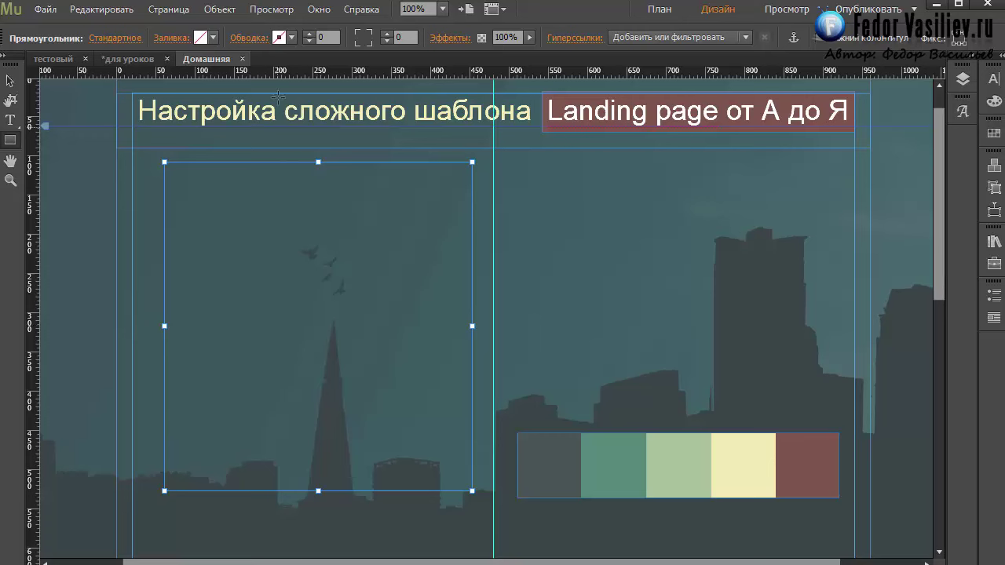
Fill the new rectangle with the image готовая0-0.png
{"action": "left_click", "coordinate": [168, 37]}
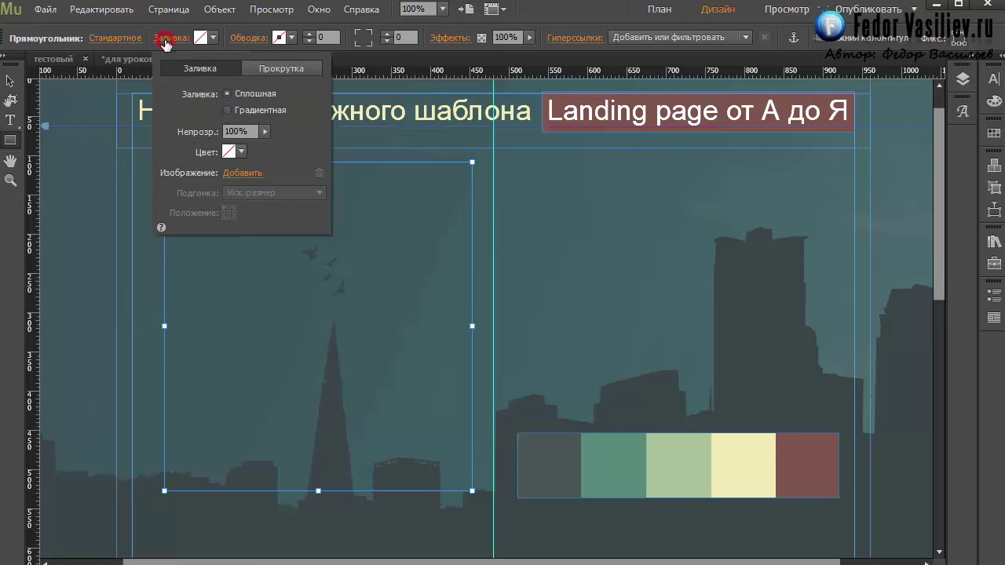
{"action": "left_click", "coordinate": [238, 174]}
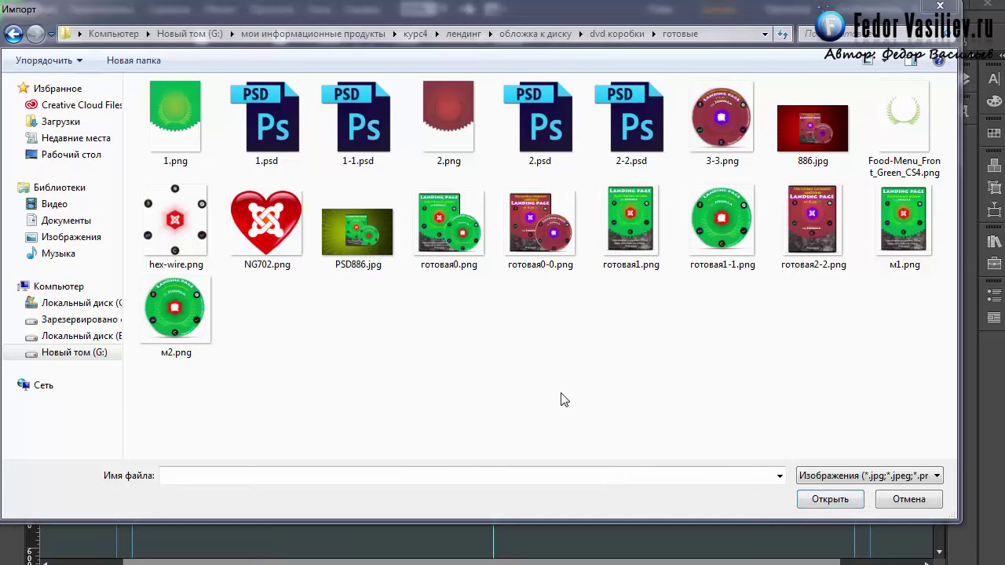
{"action": "left_click", "coordinate": [532, 237]}
{"action": "left_click", "coordinate": [825, 498]}
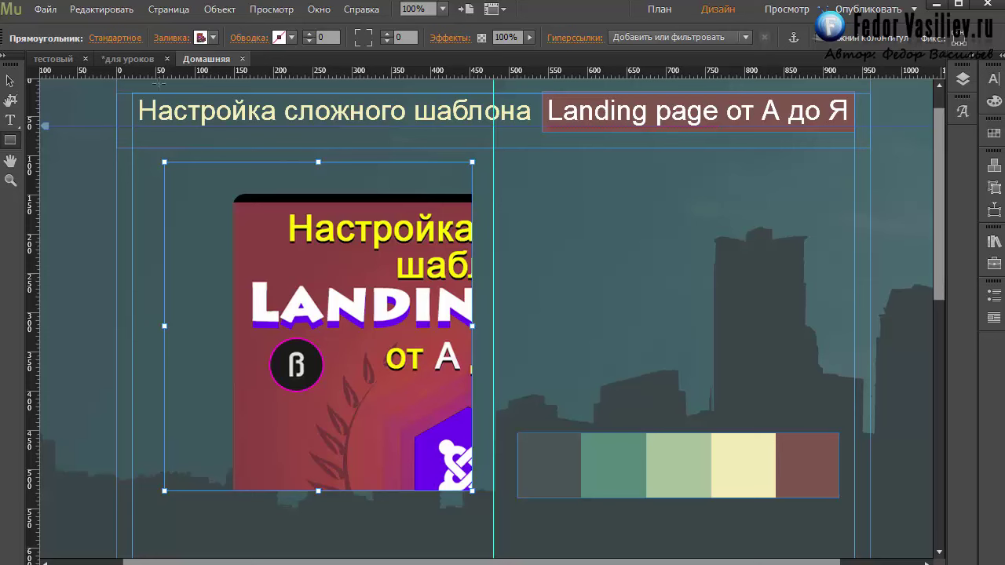
Centre the fill image inside the rectangle and set its fitting to Заполнение
{"action": "left_click", "coordinate": [170, 36]}
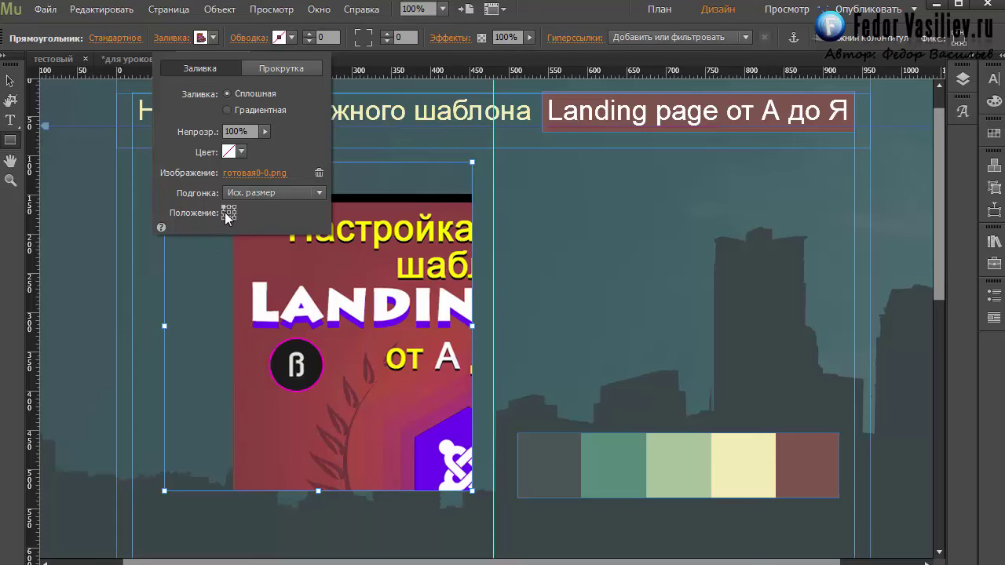
{"action": "left_click", "coordinate": [228, 212]}
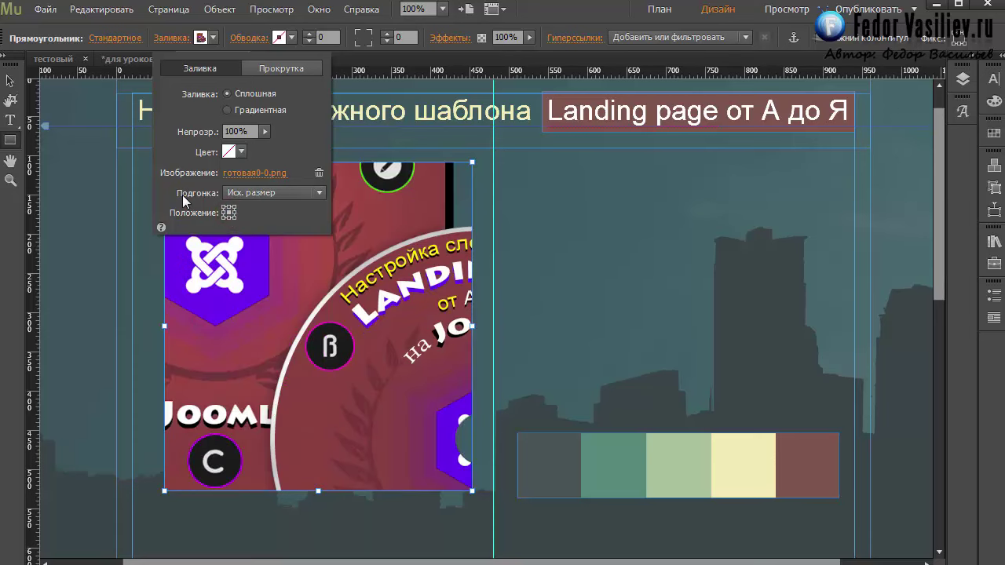
{"action": "left_click", "coordinate": [243, 191]}
{"action": "left_click", "coordinate": [247, 211]}
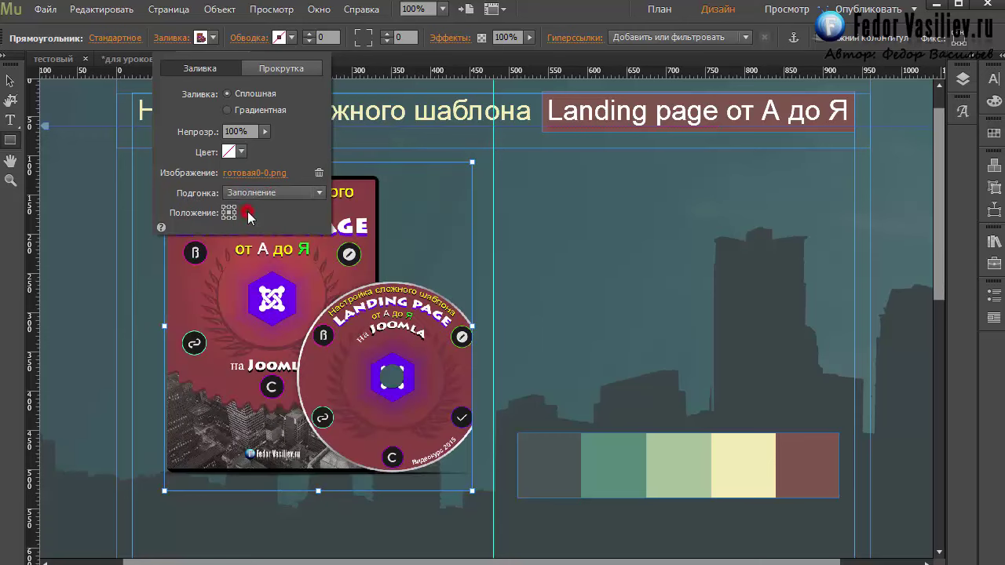
Try the fill image with the Исх. размер fitting and compare it with Заполнение
{"action": "left_click", "coordinate": [253, 192]}
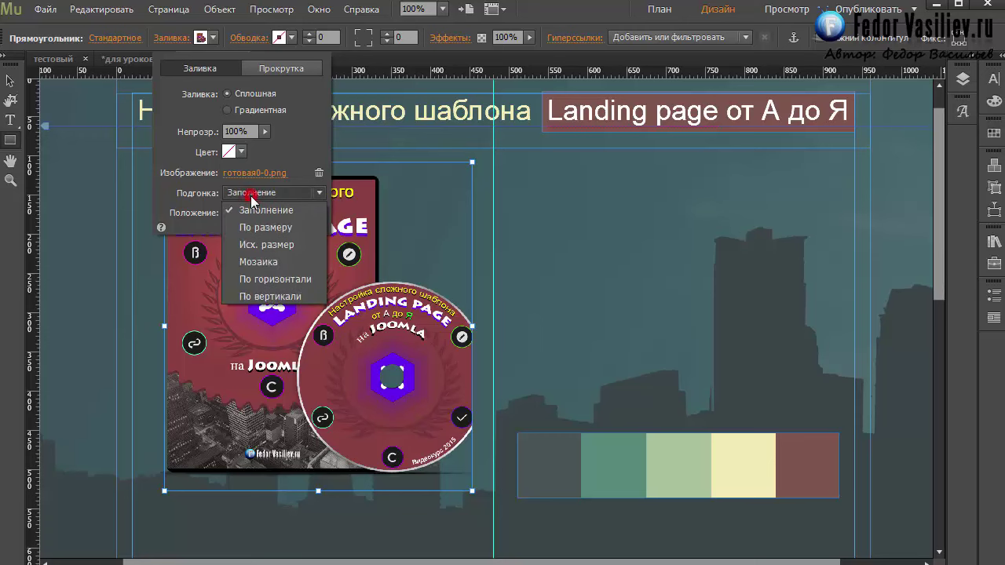
{"action": "left_click", "coordinate": [261, 243]}
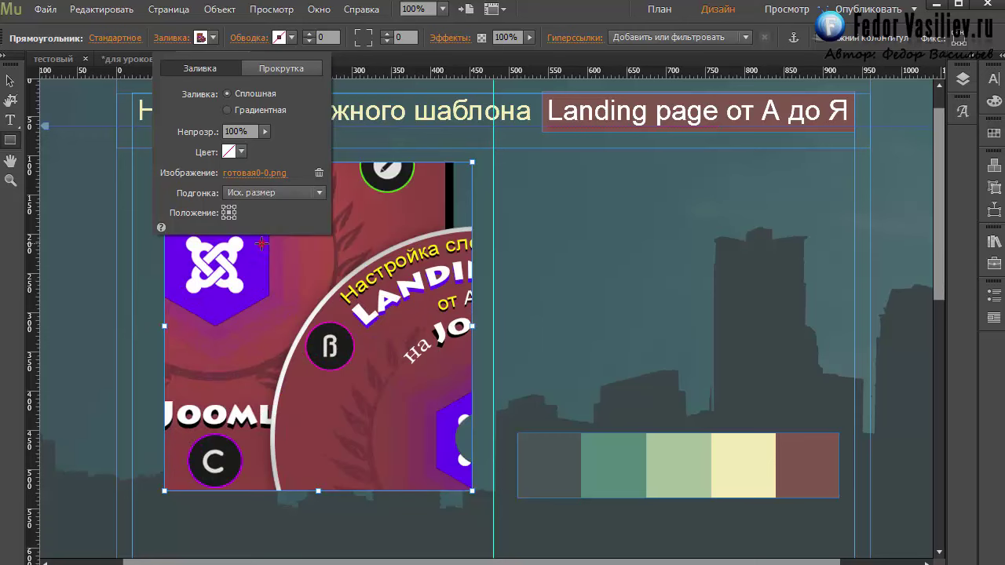
{"action": "left_click", "coordinate": [257, 193]}
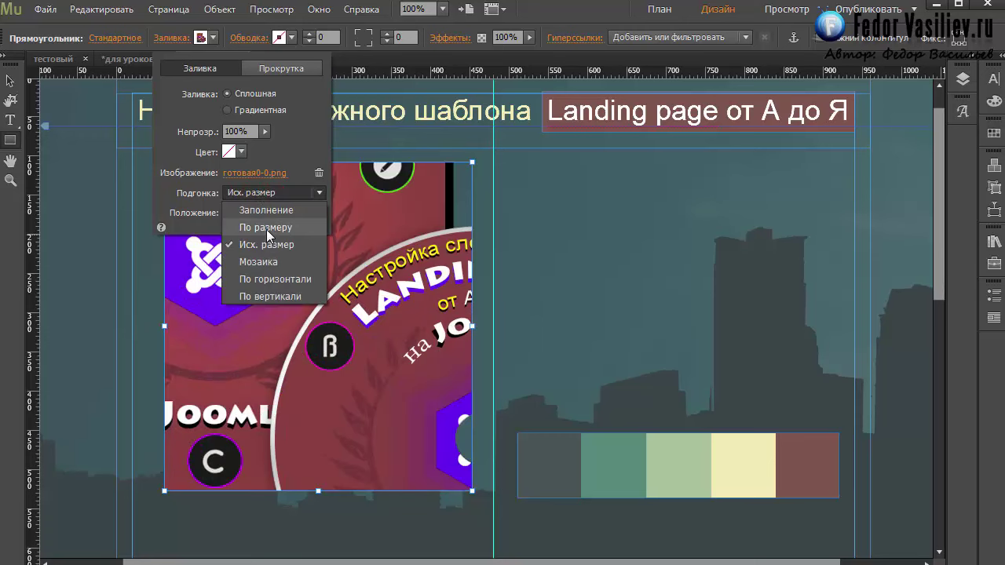
{"action": "left_click", "coordinate": [264, 211]}
{"action": "left_click", "coordinate": [260, 198]}
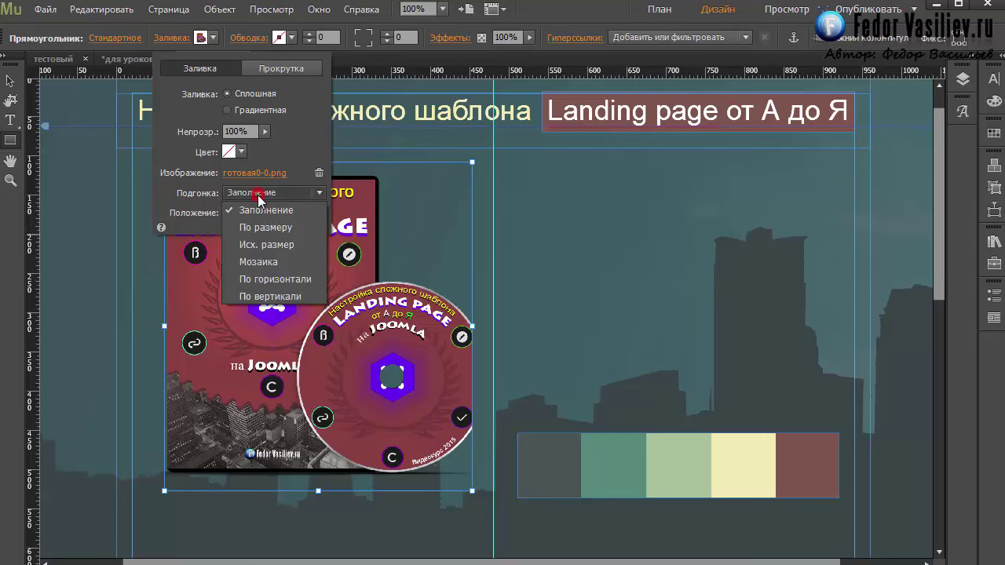
{"action": "left_click", "coordinate": [267, 244]}
Set the fill image's fitting to По размеру so the whole cover fits the rectangle
{"action": "left_click", "coordinate": [260, 194]}
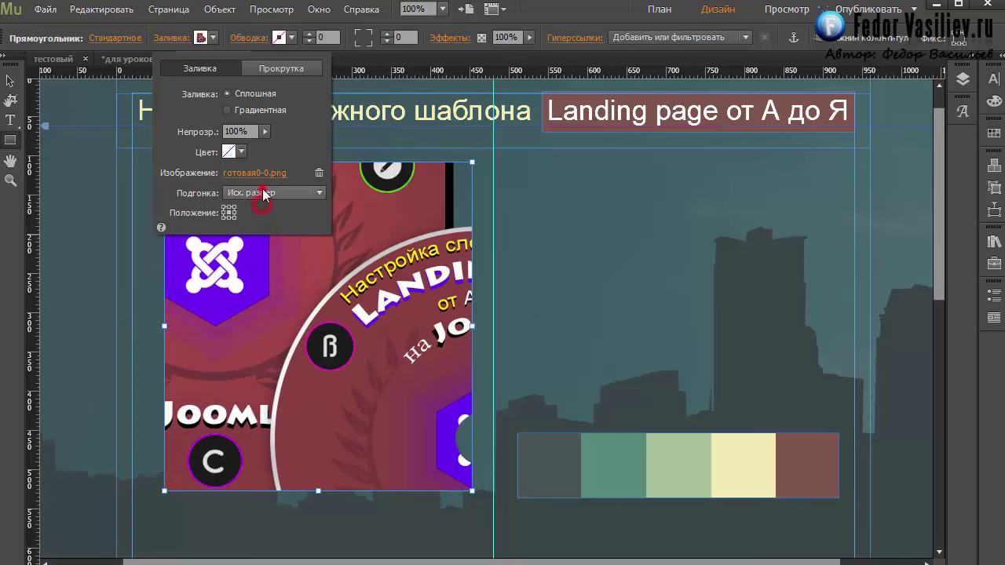
{"action": "left_click", "coordinate": [264, 228]}
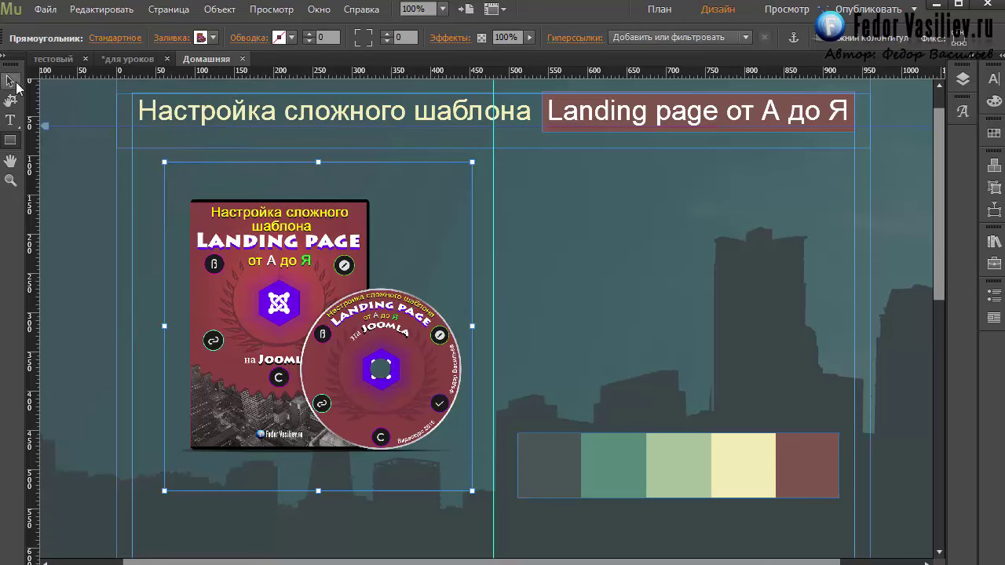
Enlarge the image rectangle from its lower-right corner and move it so its right edge meets the vertical centre guide
{"action": "left_click", "coordinate": [16, 81]}
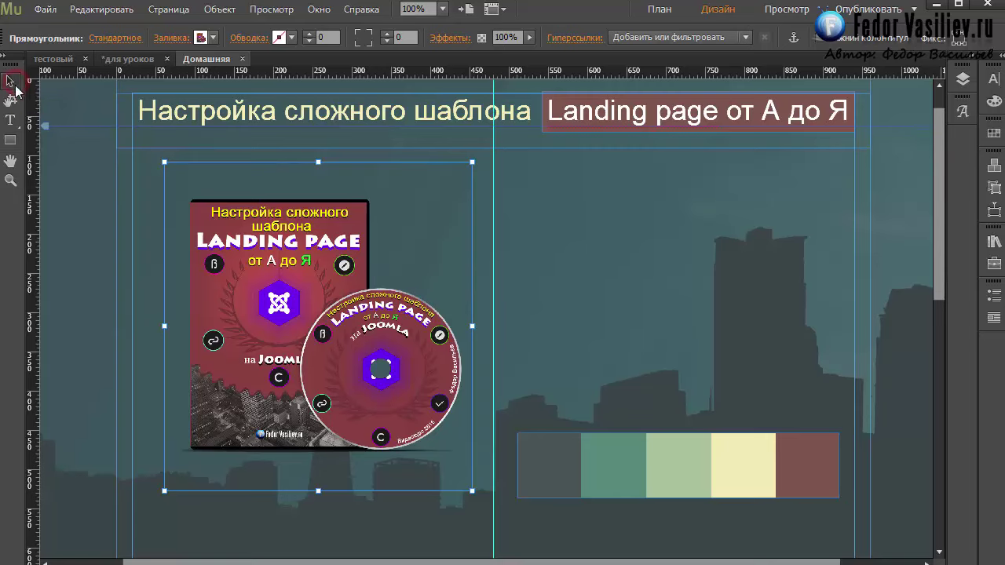
{"action": "left_click_drag", "start_coordinate": [472, 491], "coordinate": [500, 445]}
{"action": "scroll", "coordinate": [592, 347], "scroll_direction": "up", "scroll_amount": 3}
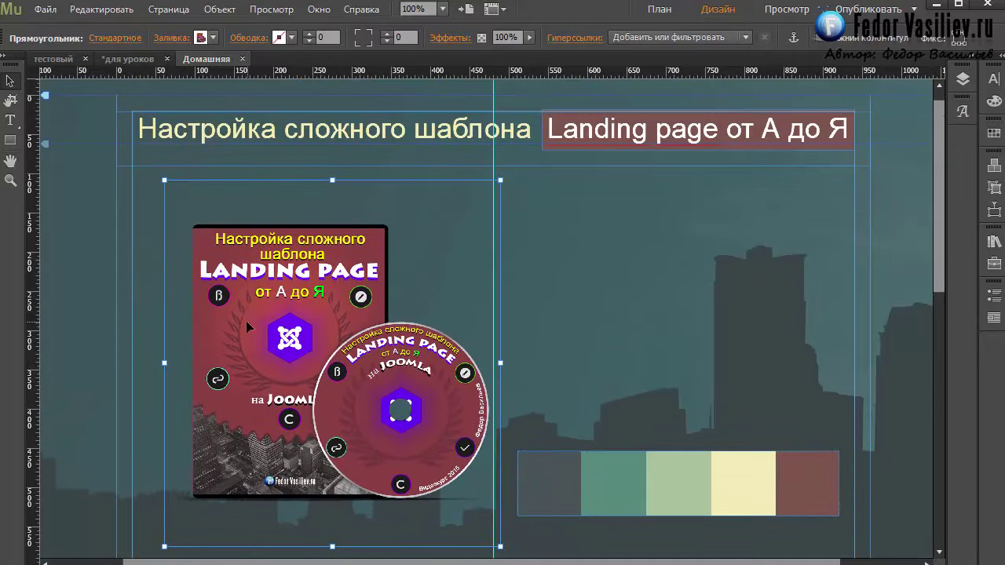
{"action": "left_click_drag", "start_coordinate": [307, 349], "coordinate": [301, 340]}
Preview the current page in the browser
{"action": "left_click", "coordinate": [45, 10]}
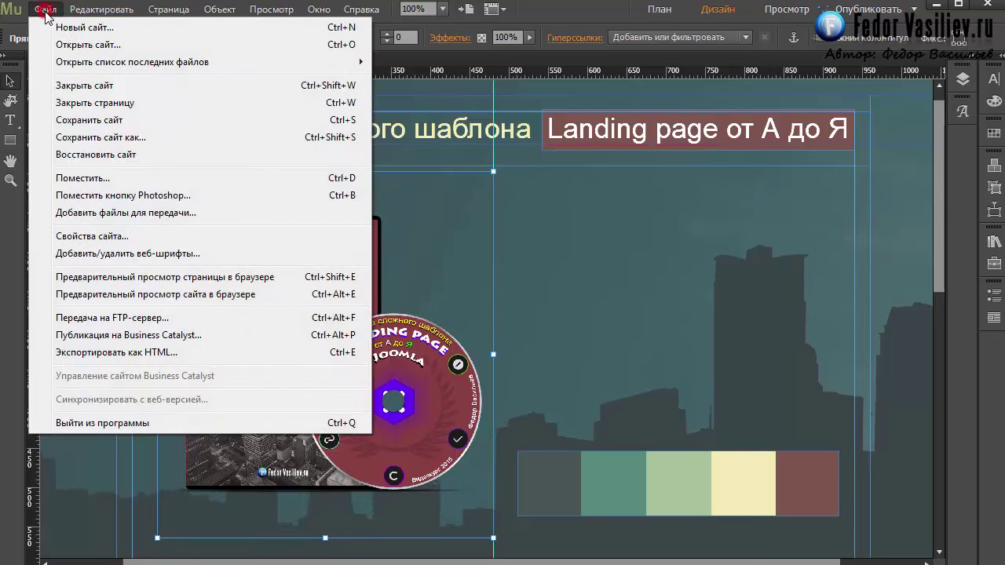
{"action": "left_click", "coordinate": [134, 277]}
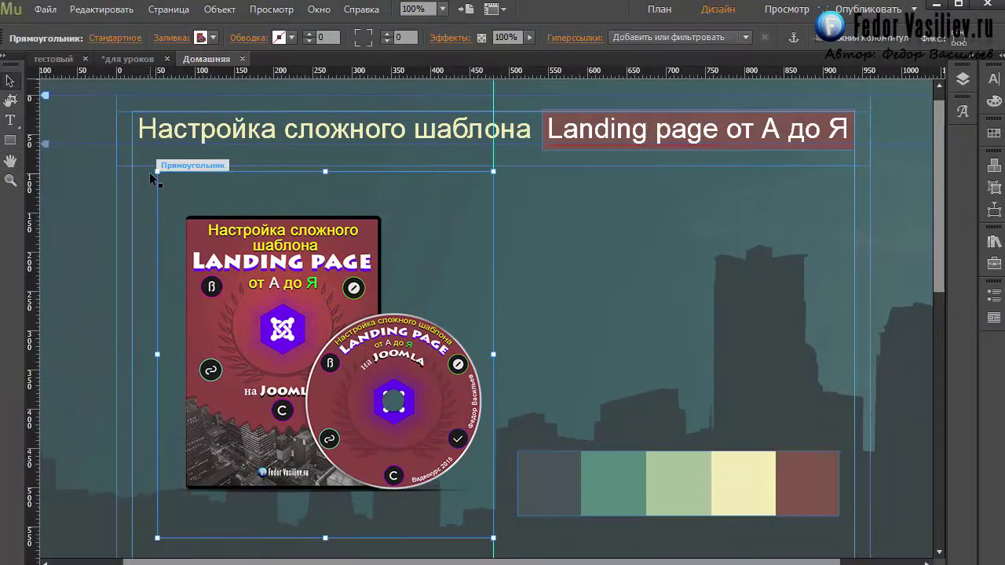
Enlarge the cover image rectangle further from its lower-right corner, extending it past the vertical centre guide
{"action": "scroll", "coordinate": [491, 469], "scroll_direction": "down", "scroll_amount": 2}
{"action": "left_click_drag", "start_coordinate": [490, 470], "coordinate": [556, 538]}
{"action": "scroll", "coordinate": [380, 385], "scroll_direction": "up", "scroll_amount": 1}
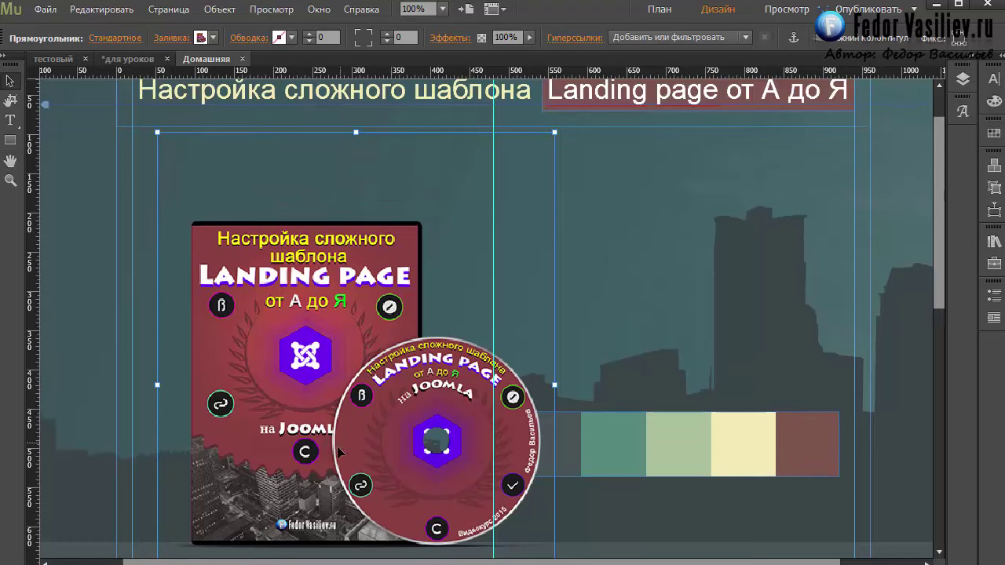
Nudge the cover image rectangle about 70 px up and 30 px left, to the page's left margin
{"action": "key", "text": "shift+Up"}
{"action": "key", "text": "shift+Up"}
{"action": "key", "text": "shift+Up"}
{"action": "key", "text": "shift+Up"}
{"action": "key", "text": "shift+Up"}
{"action": "key", "text": "shift+Up"}
{"action": "key", "text": "shift+Up"}
{"action": "key", "text": "shift+Left"}
{"action": "key", "text": "shift+Left"}
{"action": "key", "text": "shift+Left"}
{"action": "scroll", "coordinate": [334, 399], "scroll_direction": "up", "scroll_amount": 2}
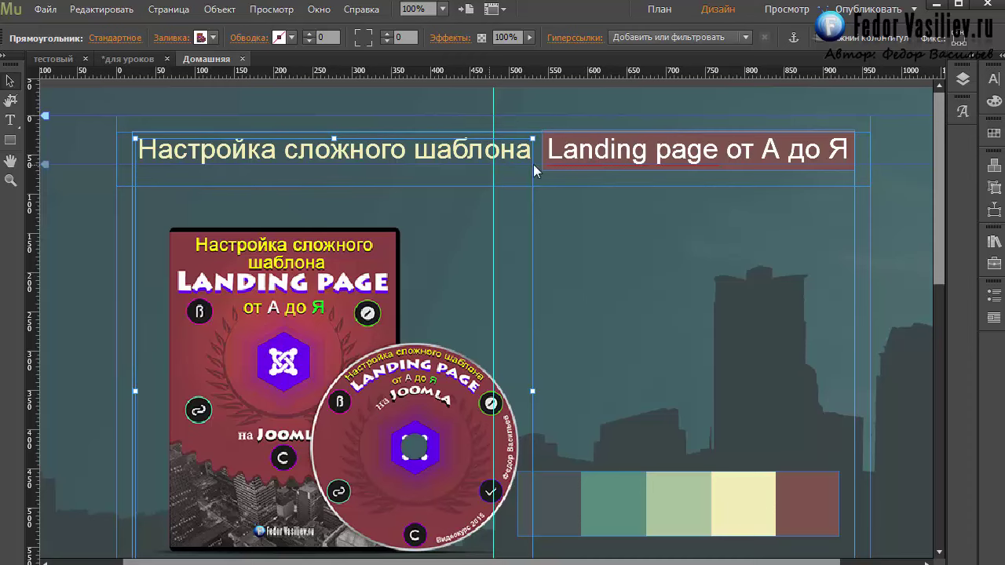
Compare the page's browser preview with the finished тестовый page, checking the cover image's size and placement
{"action": "scroll", "coordinate": [652, 248], "scroll_direction": "down", "scroll_amount": 2}
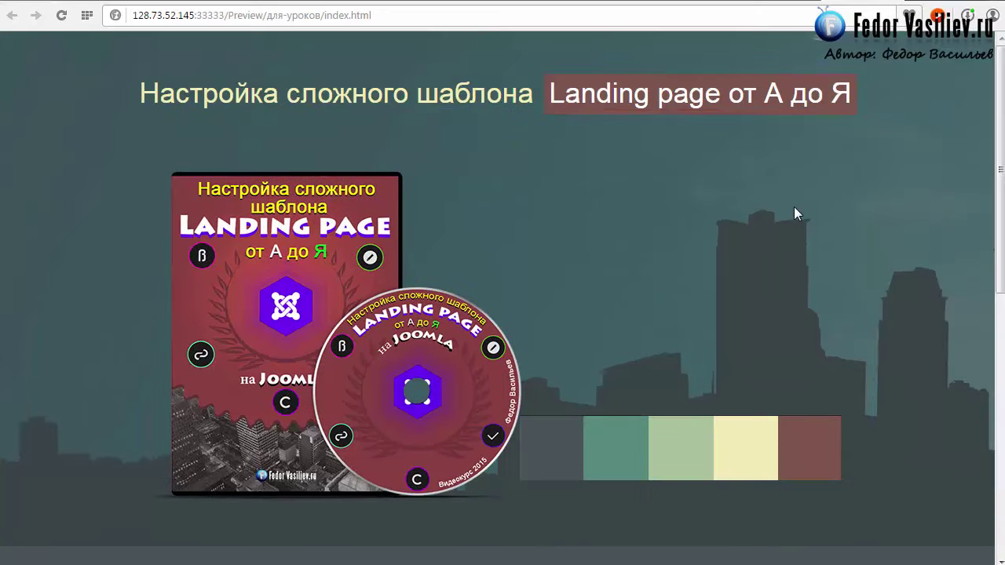
{"action": "left_click", "coordinate": [788, 8]}
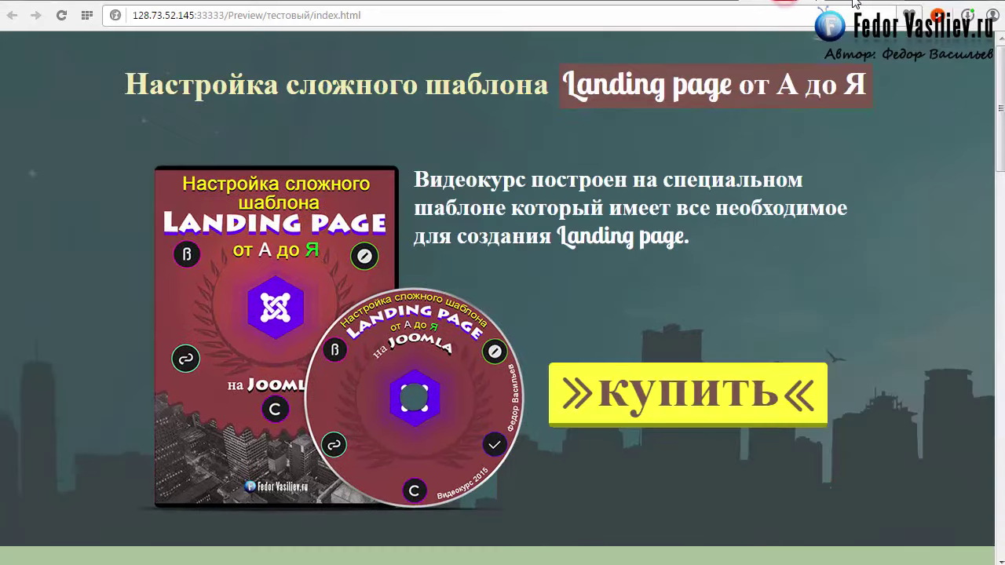
{"action": "left_click", "coordinate": [788, 6]}
{"action": "left_click", "coordinate": [814, 6]}
{"action": "left_click", "coordinate": [853, 4]}
{"action": "key", "text": "ctrl+Tab"}
{"action": "key", "text": "ctrl+Tab"}
{"action": "key", "text": "ctrl+Tab"}
{"action": "key", "text": "ctrl+Tab"}
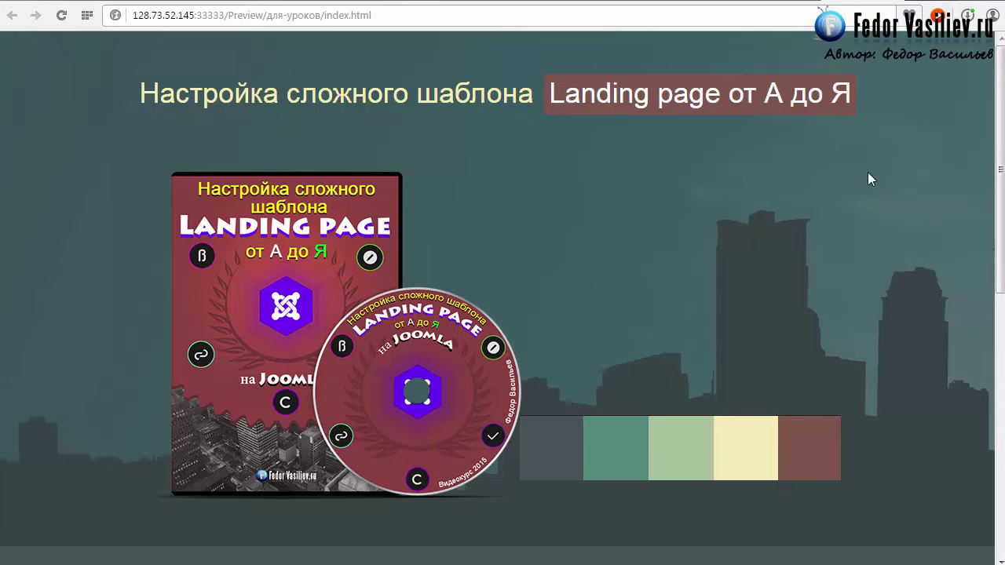
{"action": "key", "text": "ctrl+Tab"}
{"action": "key", "text": "alt+Tab"}
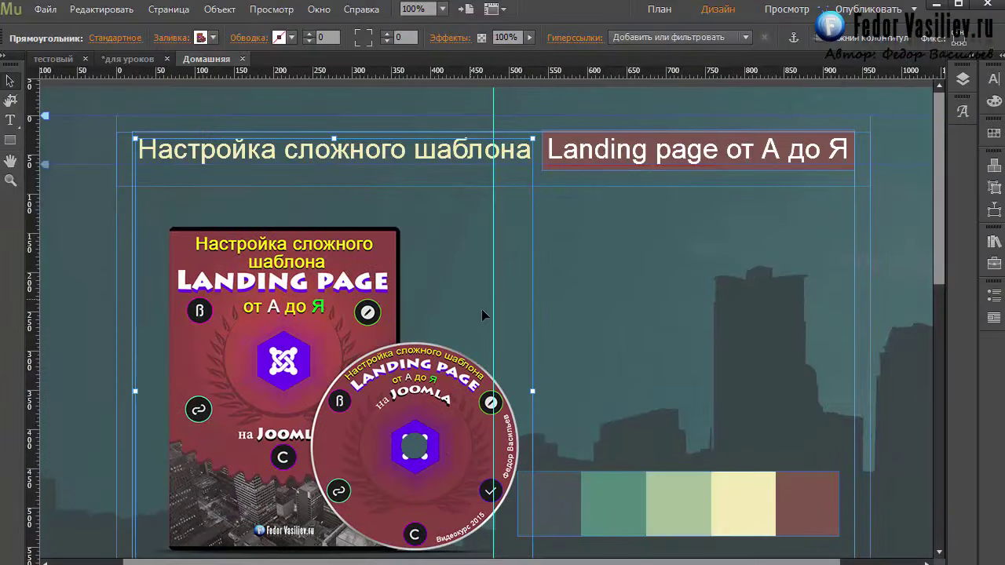
Copy the course description paragraph beside the cover image from the тестовый page in the browser
{"action": "scroll", "coordinate": [945, 287], "scroll_direction": "down", "scroll_amount": 3}
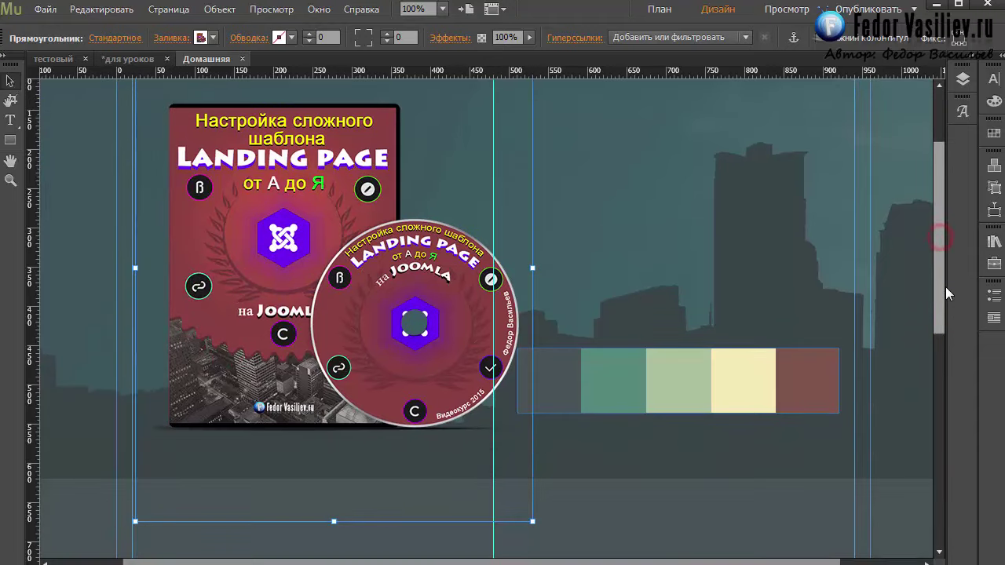
{"action": "scroll", "coordinate": [945, 286], "scroll_direction": "up", "scroll_amount": 3}
{"action": "key", "text": "alt+Tab"}
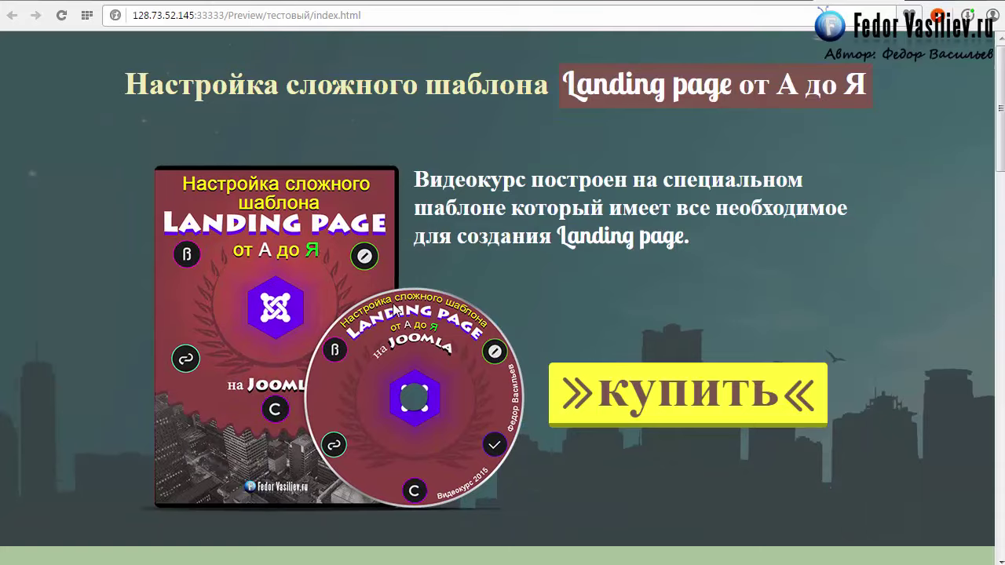
{"action": "left_click_drag", "start_coordinate": [421, 179], "coordinate": [692, 242]}
{"action": "key", "text": "ctrl+c"}
{"action": "key", "text": "alt+Tab"}
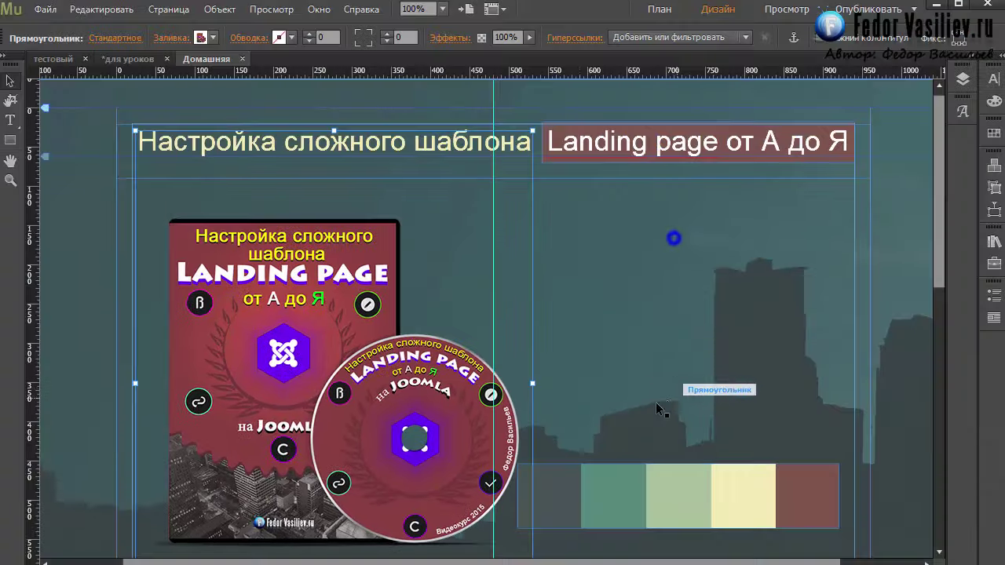
Create a text frame right of the cover image, from the centre guide to the right margin, and paste the copied description
{"action": "left_click", "coordinate": [11, 121]}
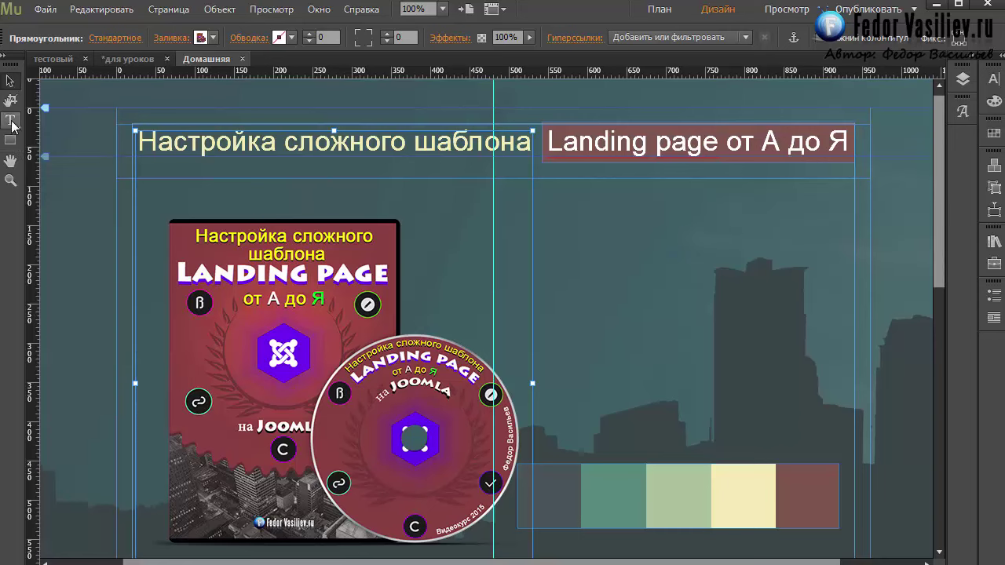
{"action": "left_click_drag", "start_coordinate": [493, 197], "coordinate": [854, 325]}
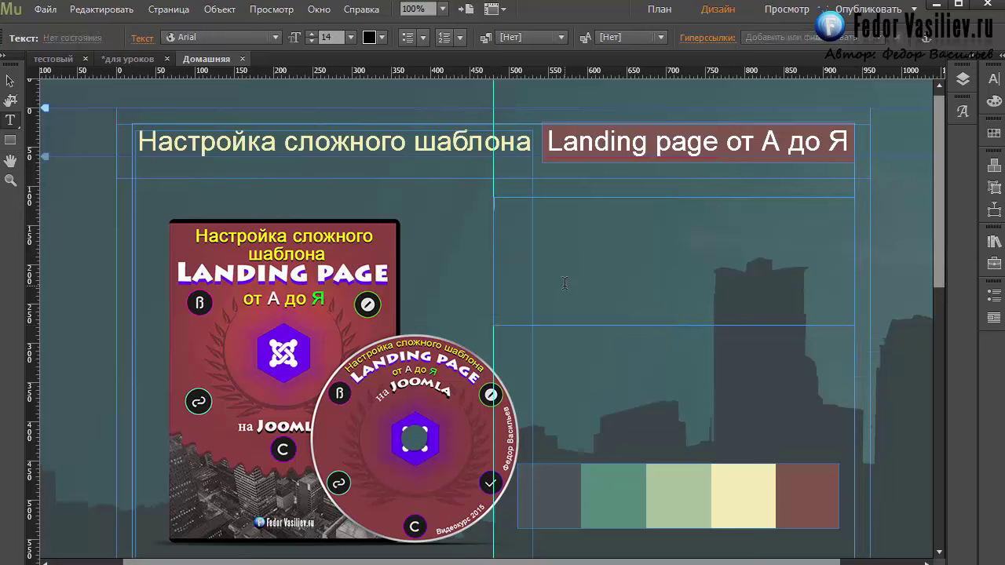
{"action": "key", "text": "ctrl+v"}
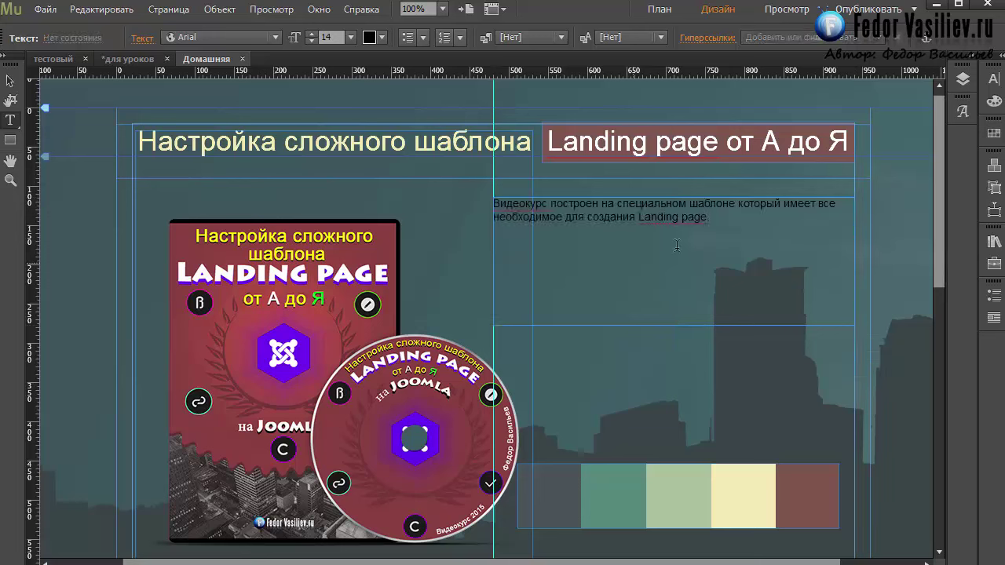
Set the colour of all the pasted description text to white (FFFFFF)
{"action": "key", "text": "ctrl+a"}
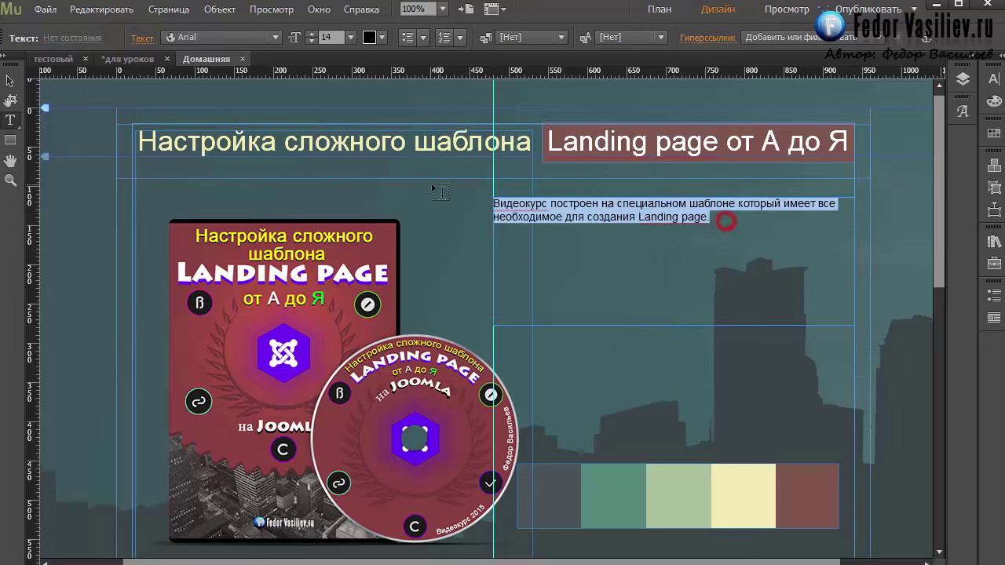
{"action": "left_click", "coordinate": [369, 39]}
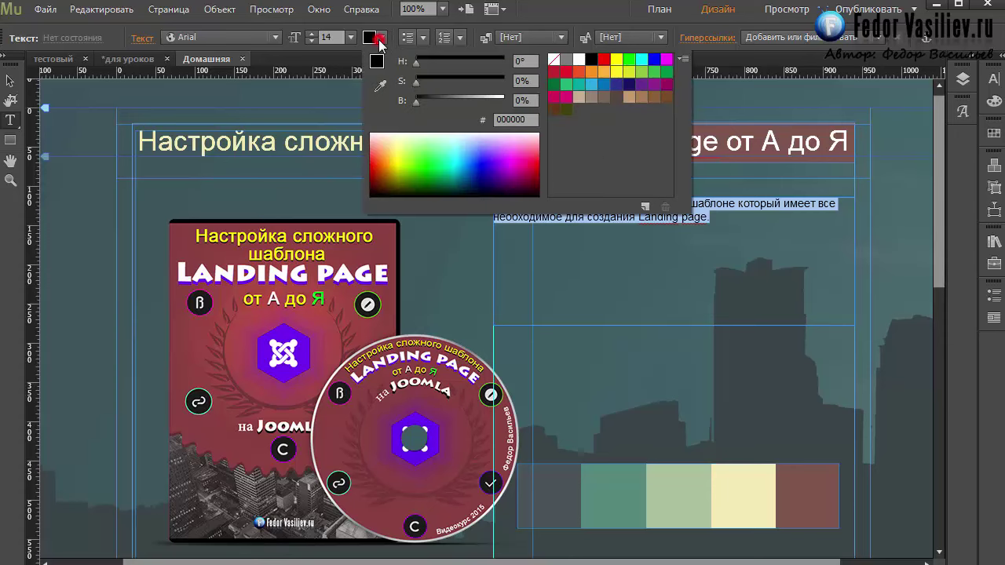
{"action": "left_click", "coordinate": [578, 60]}
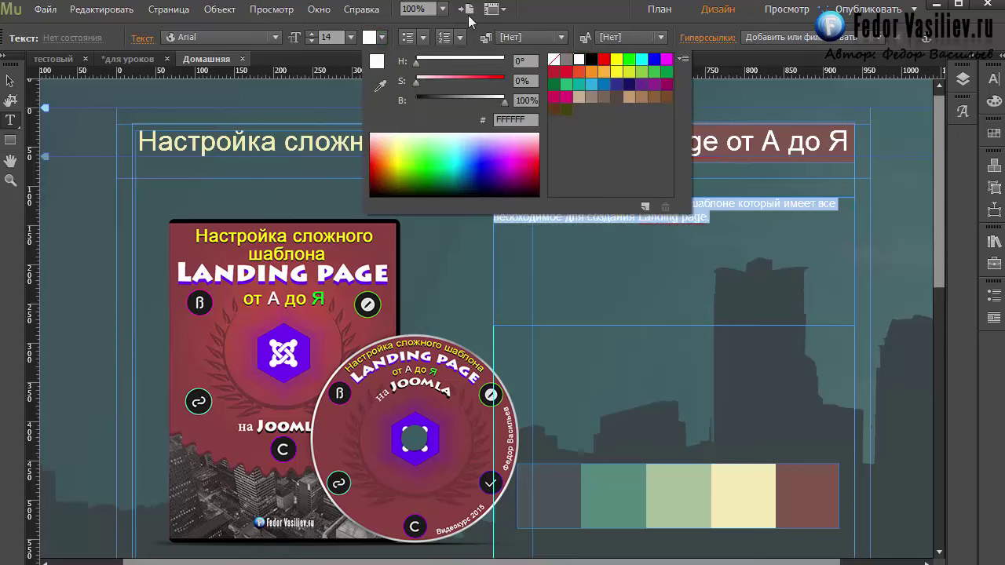
{"action": "left_click", "coordinate": [539, 12]}
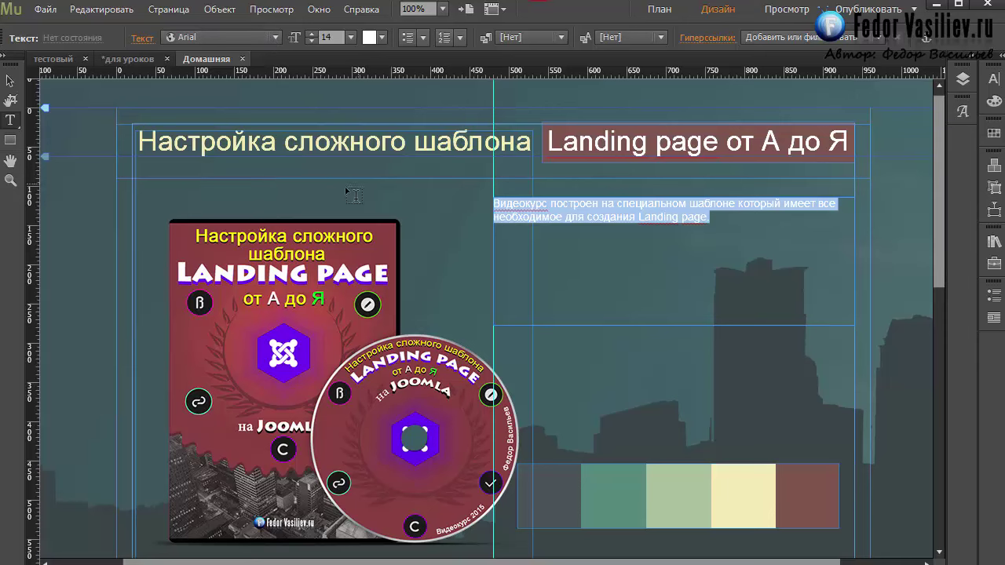
Set the font size of the selected course description text to 30
{"action": "left_click", "coordinate": [276, 37]}
{"action": "left_click", "coordinate": [277, 36]}
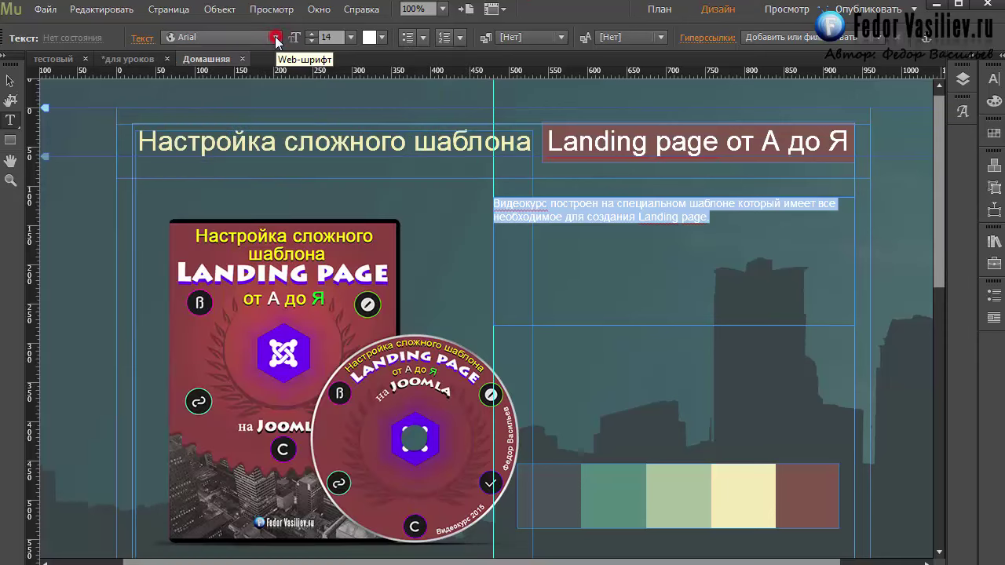
{"action": "left_click", "coordinate": [346, 37]}
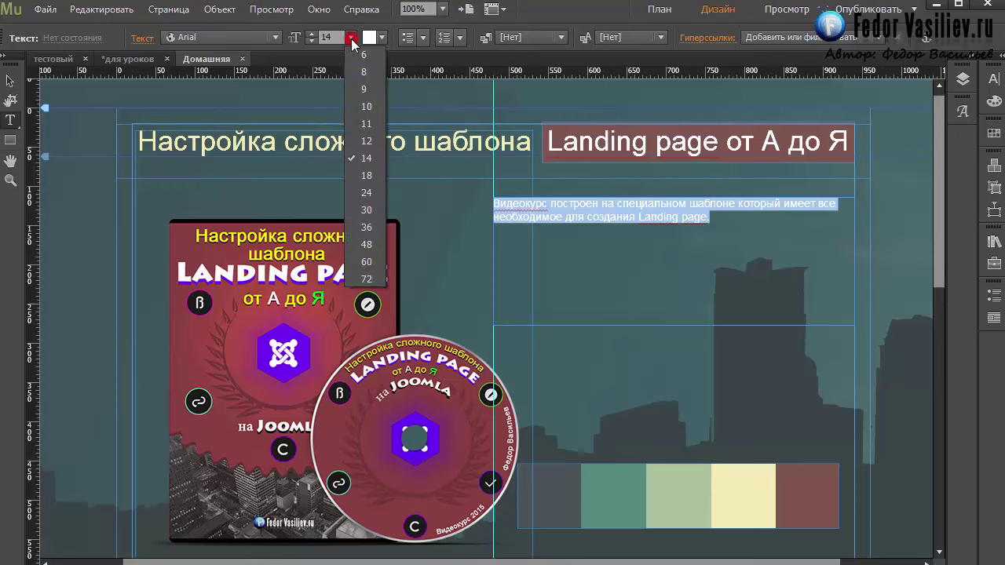
{"action": "left_click", "coordinate": [365, 208]}
{"action": "left_click", "coordinate": [596, 240]}
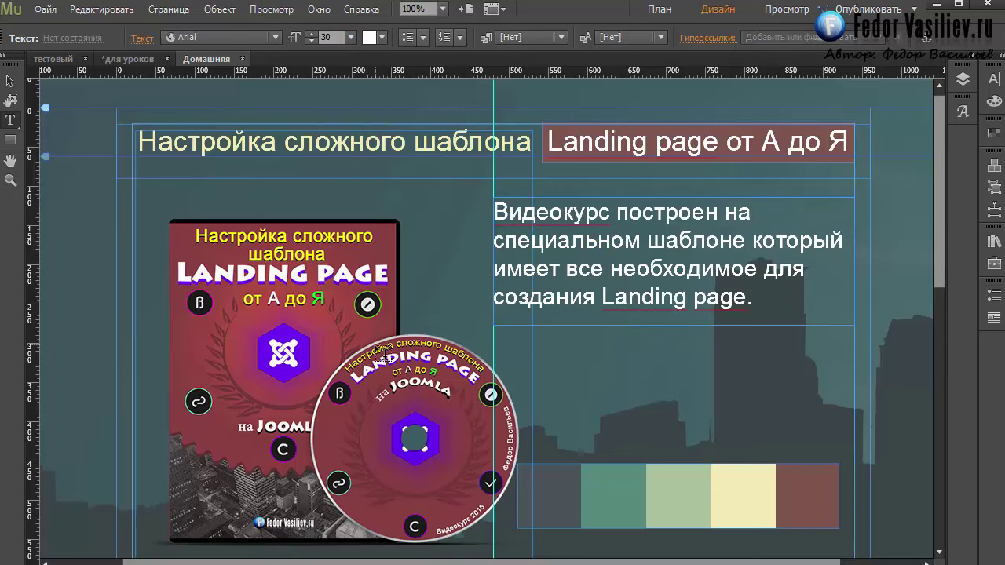
Preview the page in the browser and compare the description text's size and placement with the тестовый page
{"action": "left_click", "coordinate": [44, 9]}
{"action": "left_click", "coordinate": [110, 277]}
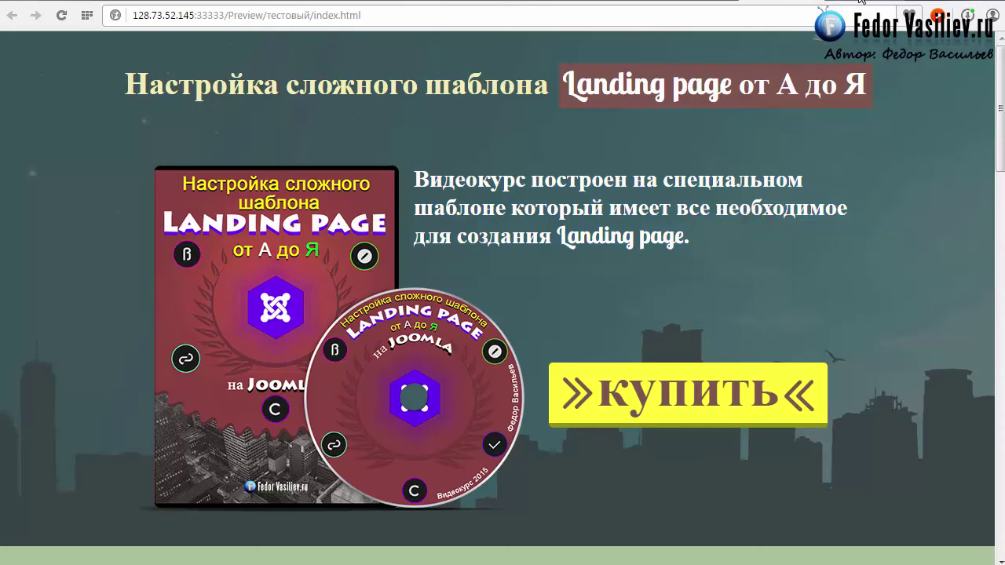
{"action": "left_click", "coordinate": [861, 1]}
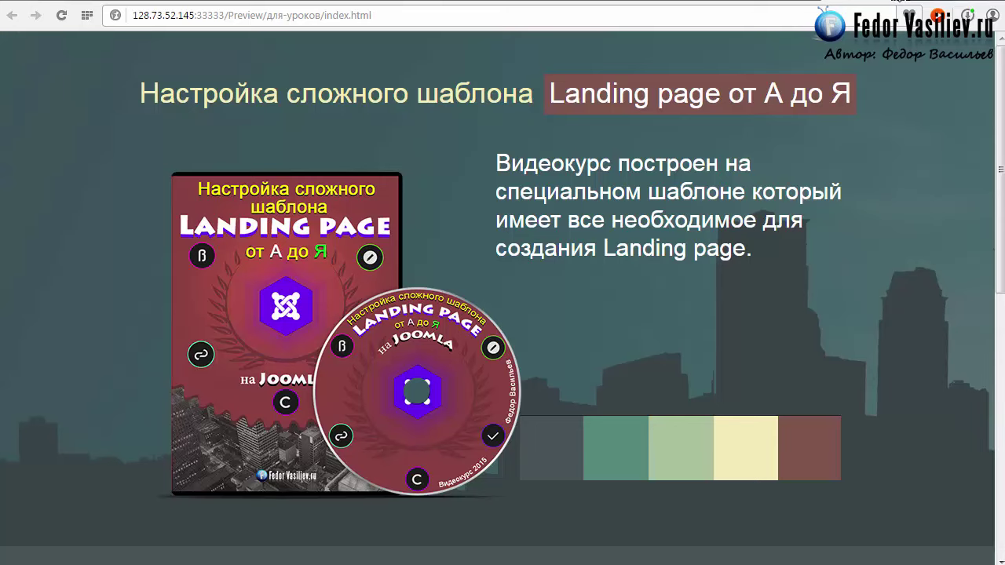
{"action": "key", "text": "alt+Tab"}
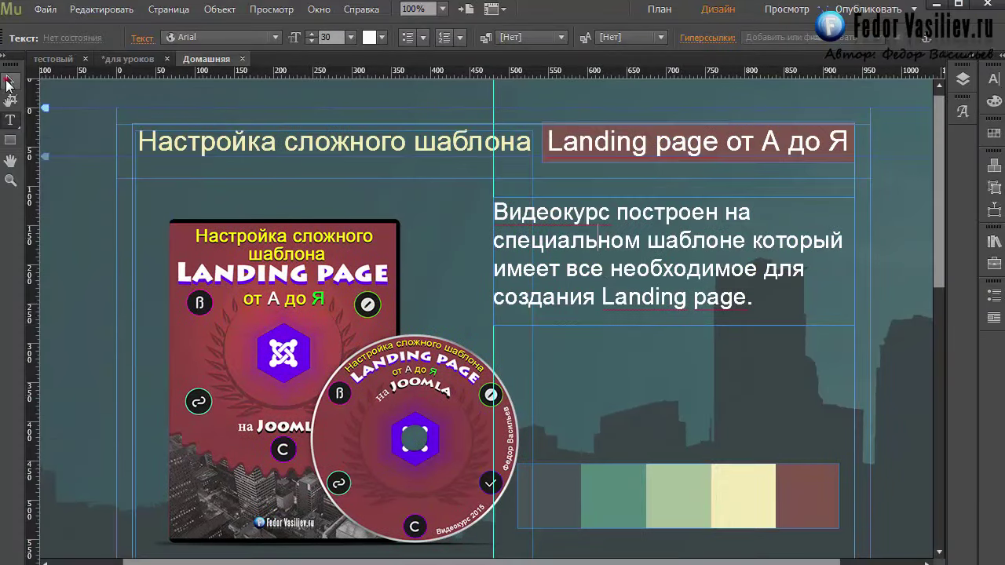
Move the description text frame slightly left and down, and move the colour palette image onto the cover image's upper edge
{"action": "left_click", "coordinate": [584, 246]}
{"action": "left_click_drag", "start_coordinate": [631, 257], "coordinate": [599, 272]}
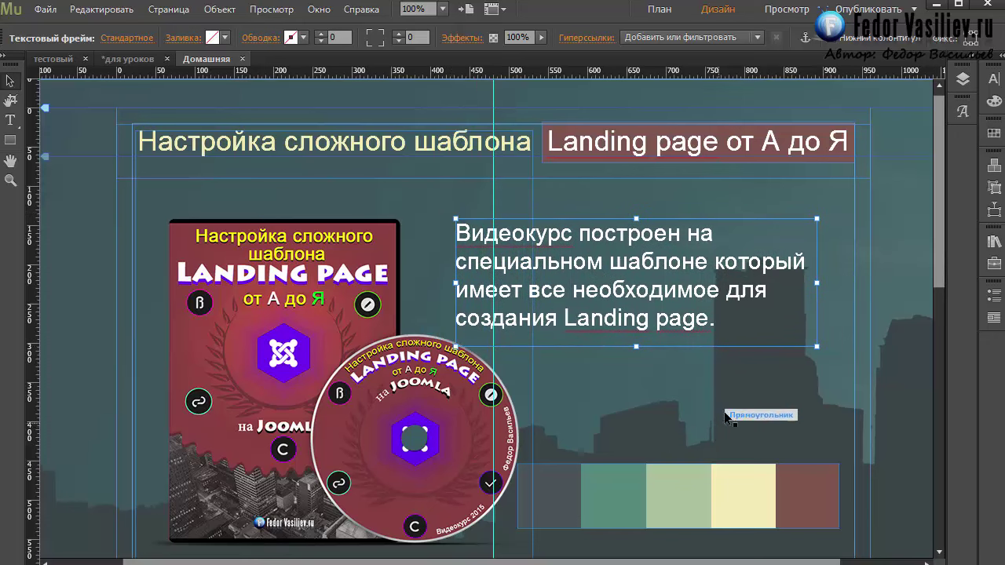
{"action": "left_click", "coordinate": [658, 485]}
{"action": "left_click_drag", "start_coordinate": [690, 488], "coordinate": [352, 210]}
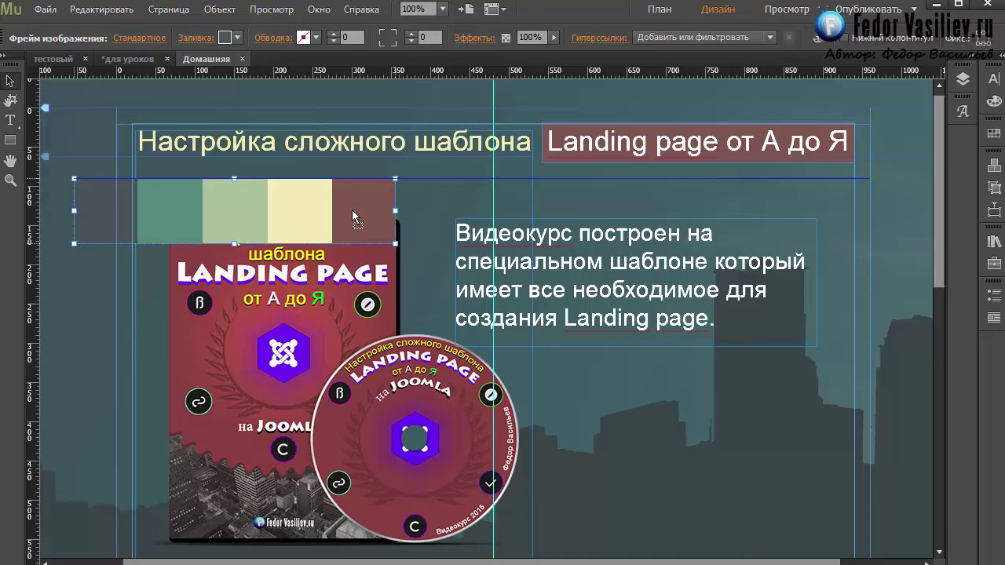
Preview the page in the browser and shift the description text frame slightly right and up
{"action": "left_click", "coordinate": [44, 9]}
{"action": "left_click", "coordinate": [99, 275]}
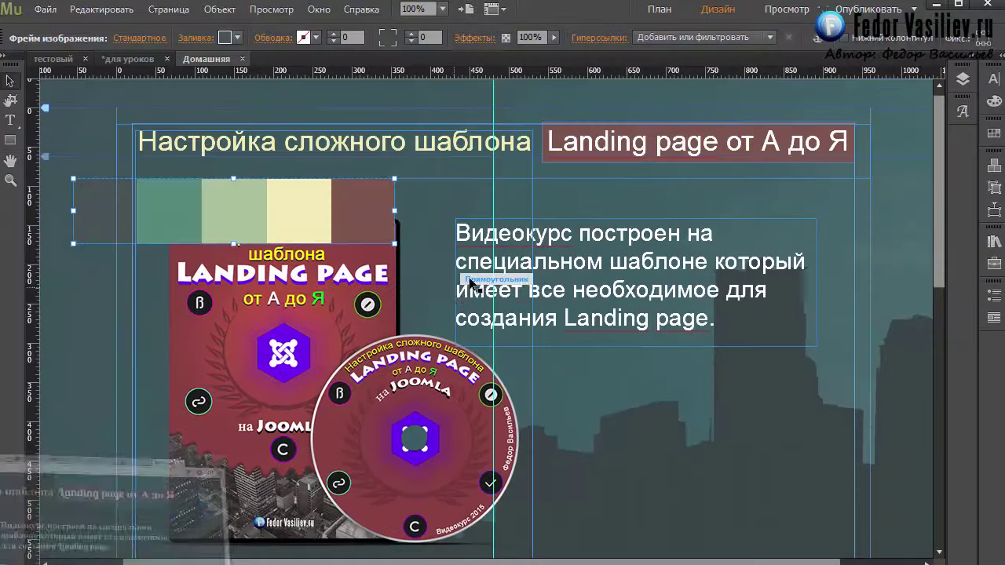
{"action": "left_click", "coordinate": [554, 288]}
{"action": "left_click_drag", "start_coordinate": [554, 289], "coordinate": [578, 287]}
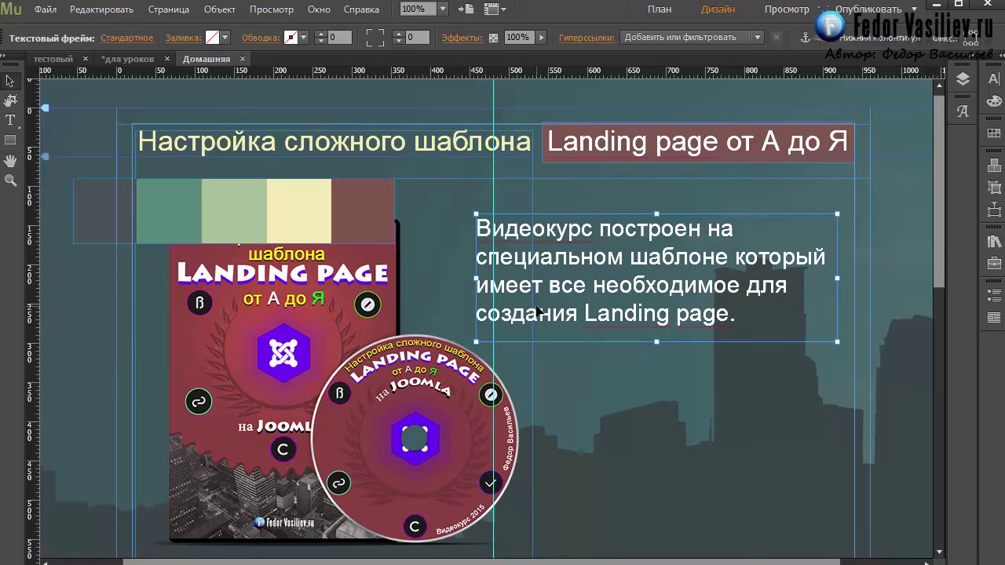
Examine the text formatting options available for the course description
{"action": "double_click", "coordinate": [677, 310]}
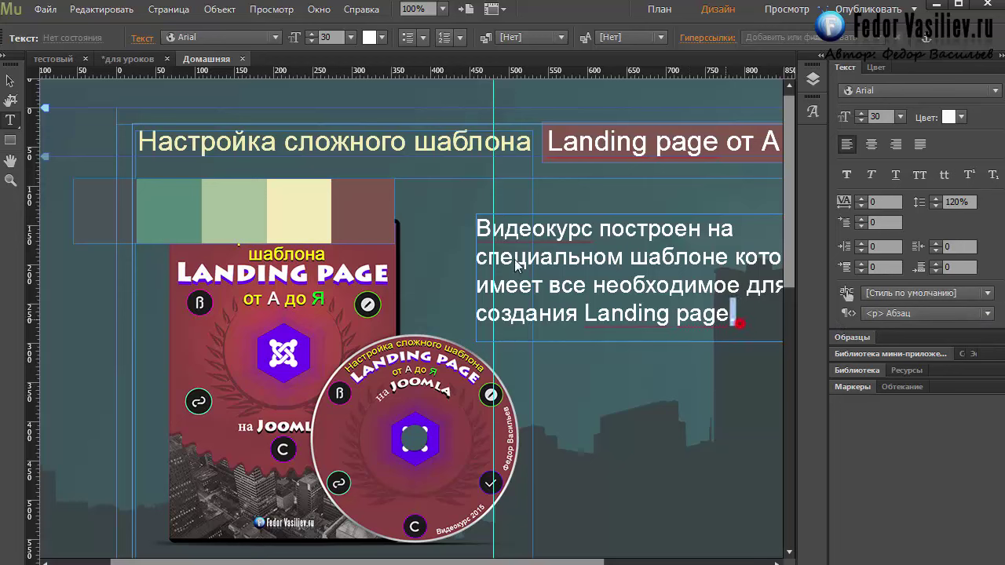
{"action": "key", "text": "ctrl+a"}
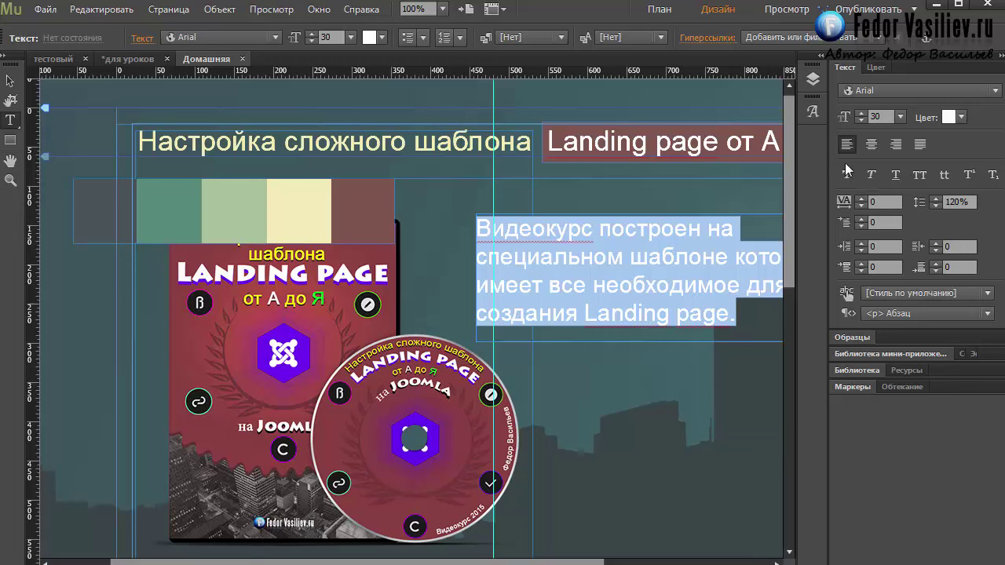
{"action": "left_click", "coordinate": [1001, 60]}
{"action": "left_click", "coordinate": [586, 283]}
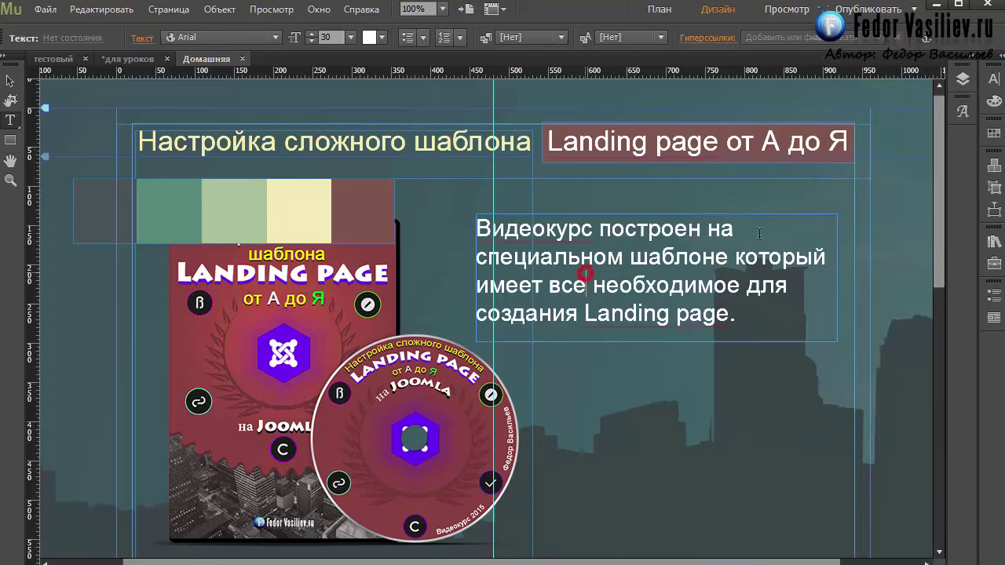
{"action": "left_click", "coordinate": [1000, 60]}
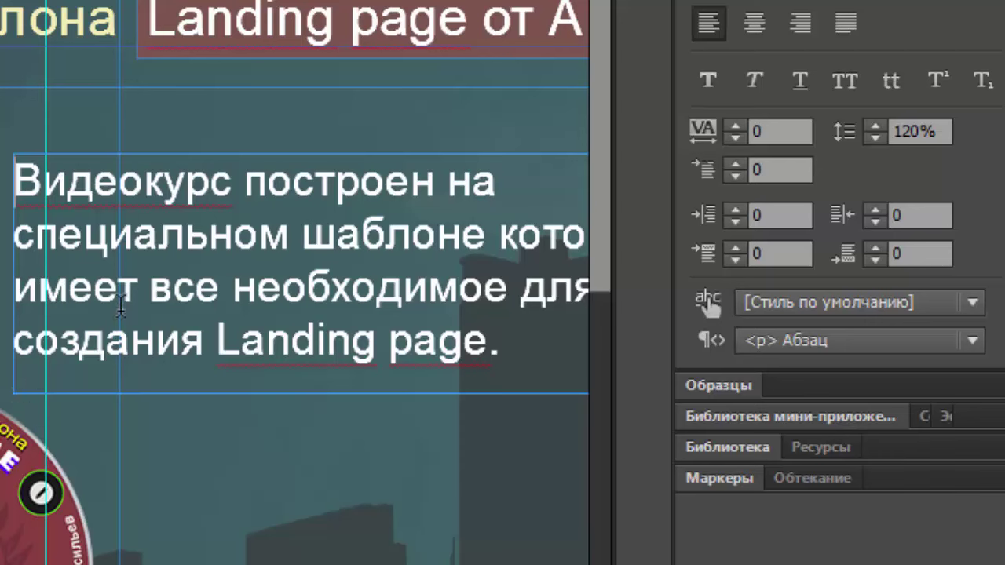
{"action": "left_click", "coordinate": [14, 184]}
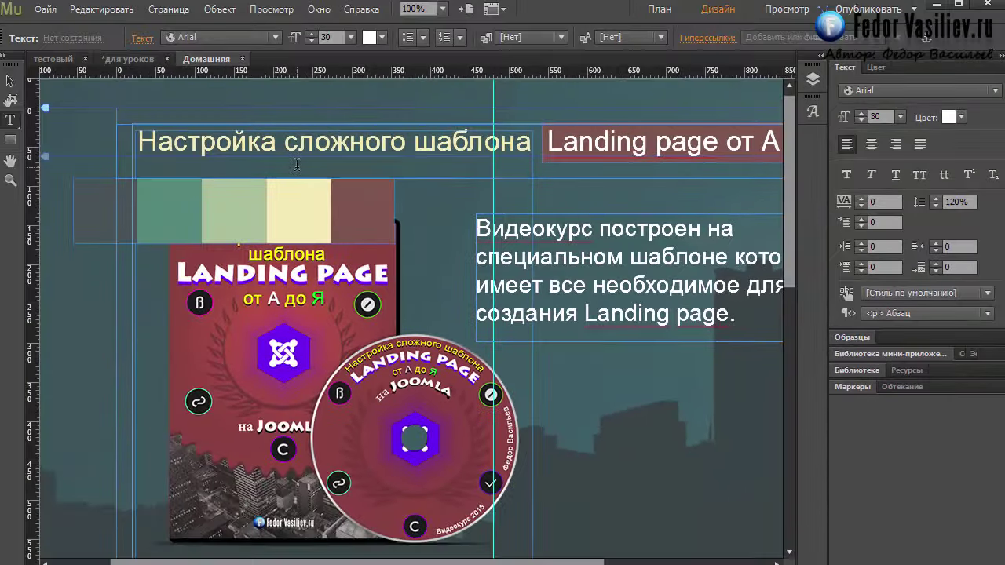
Examine the description frame's stroke colours and its paragraph indents, spacing before and after, and line spacing settings
{"action": "left_click", "coordinate": [11, 81]}
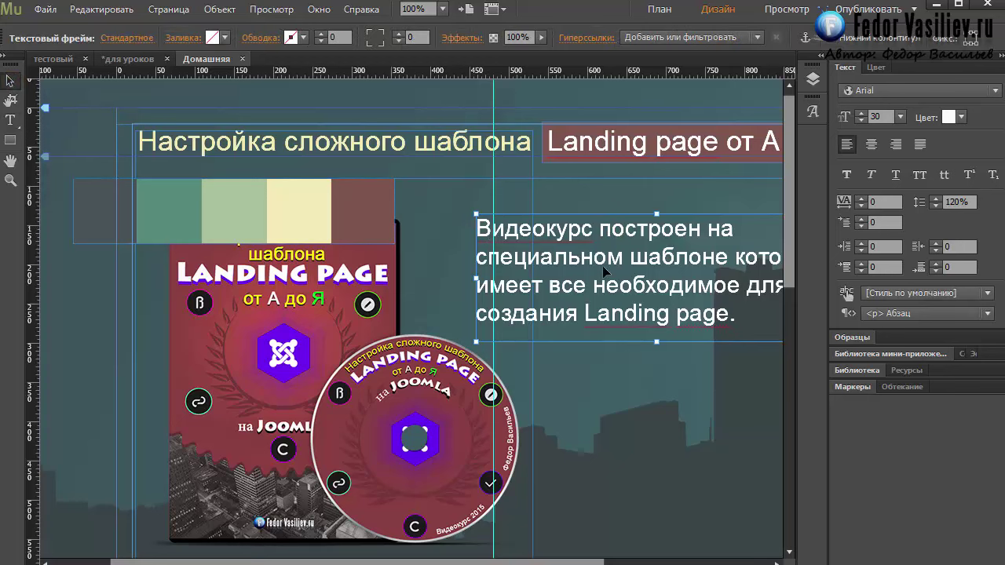
{"action": "left_click", "coordinate": [302, 39]}
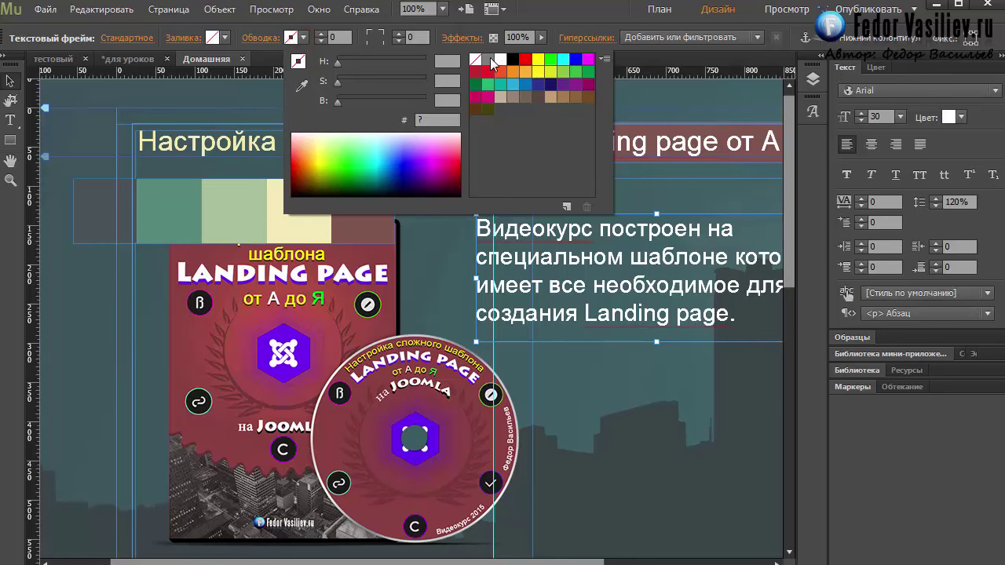
{"action": "left_click", "coordinate": [534, 15]}
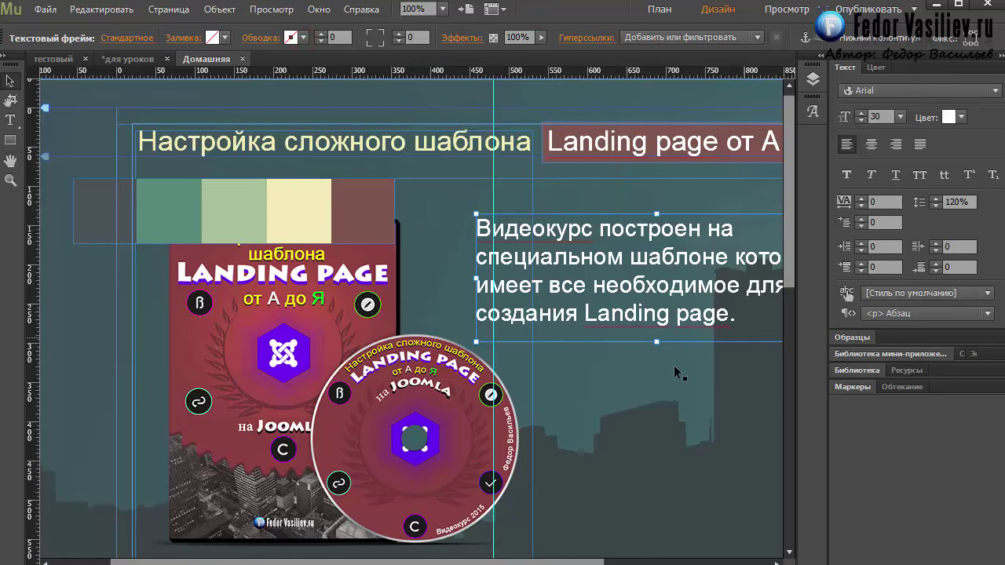
{"action": "scroll", "coordinate": [525, 327], "scroll_direction": "right", "scroll_amount": 3}
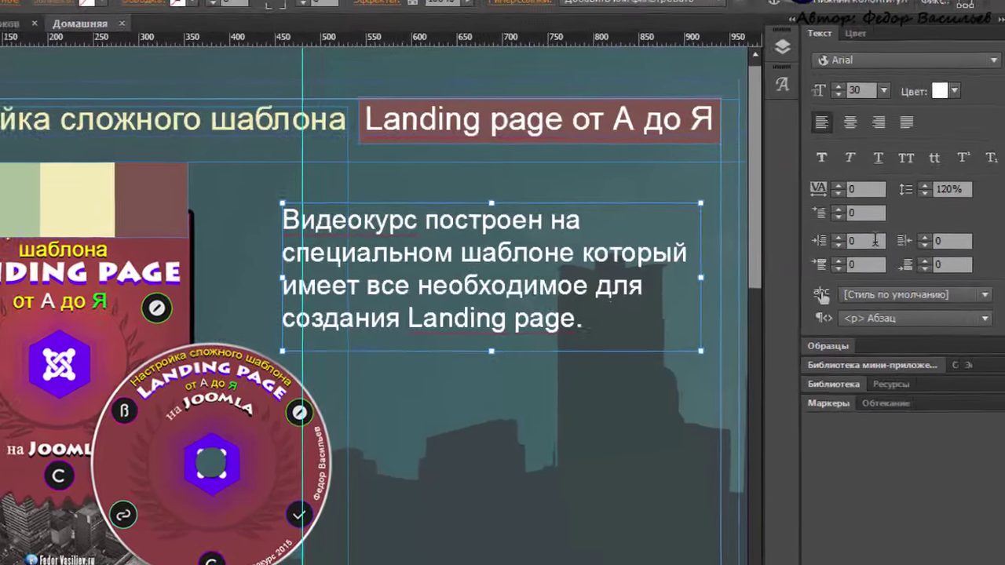
{"action": "left_click", "coordinate": [935, 246]}
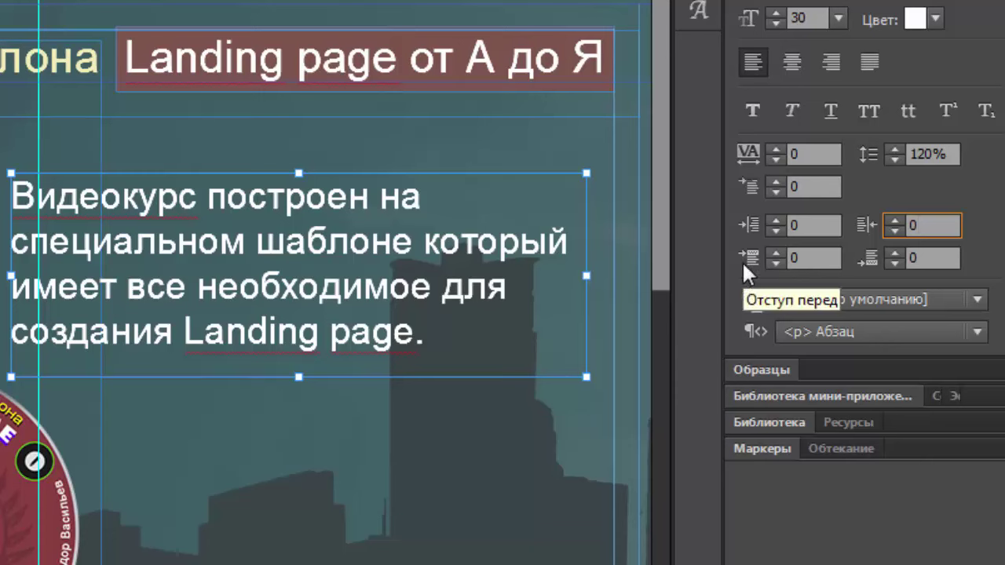
{"action": "left_click", "coordinate": [791, 258]}
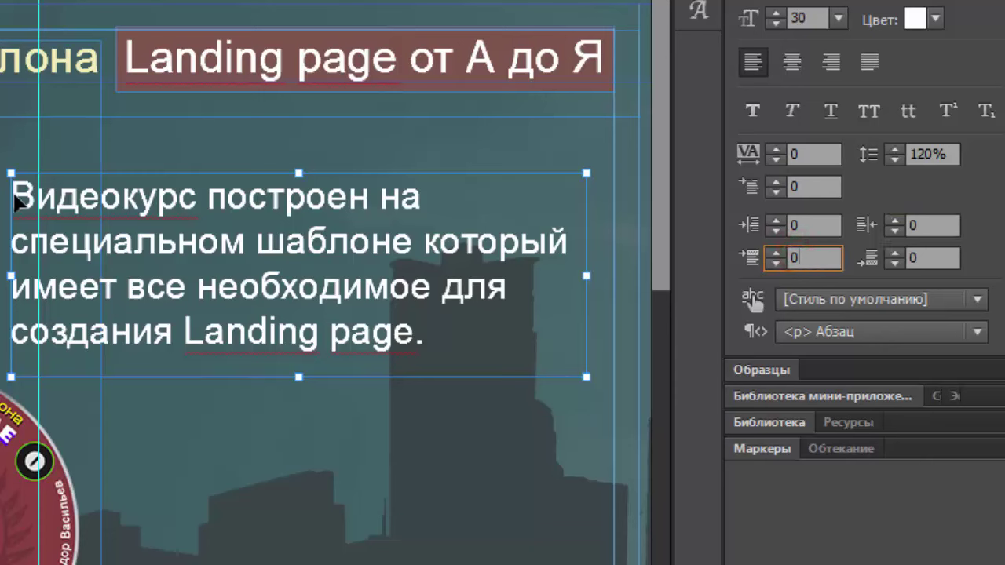
{"action": "left_click", "coordinate": [20, 196]}
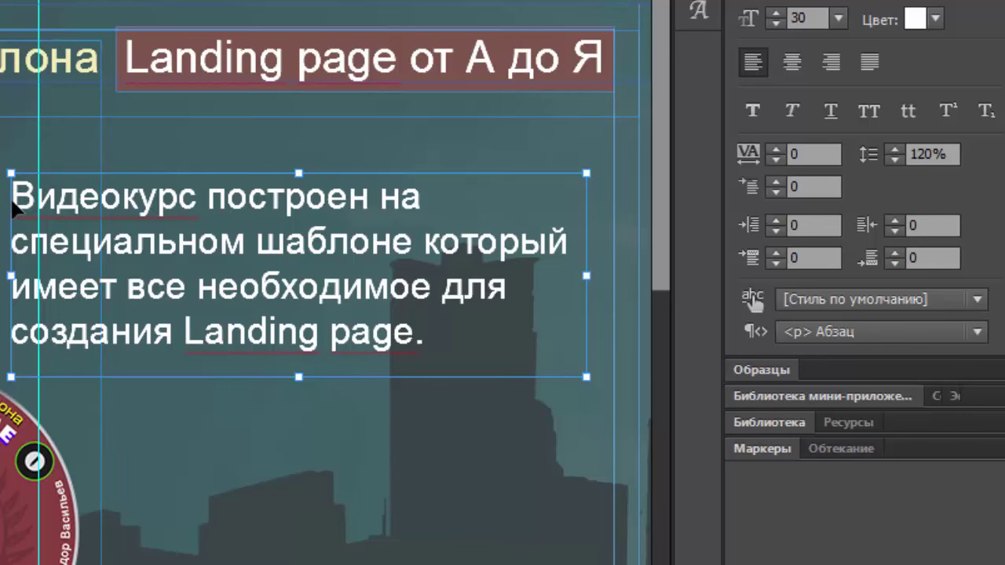
{"action": "left_click", "coordinate": [942, 258]}
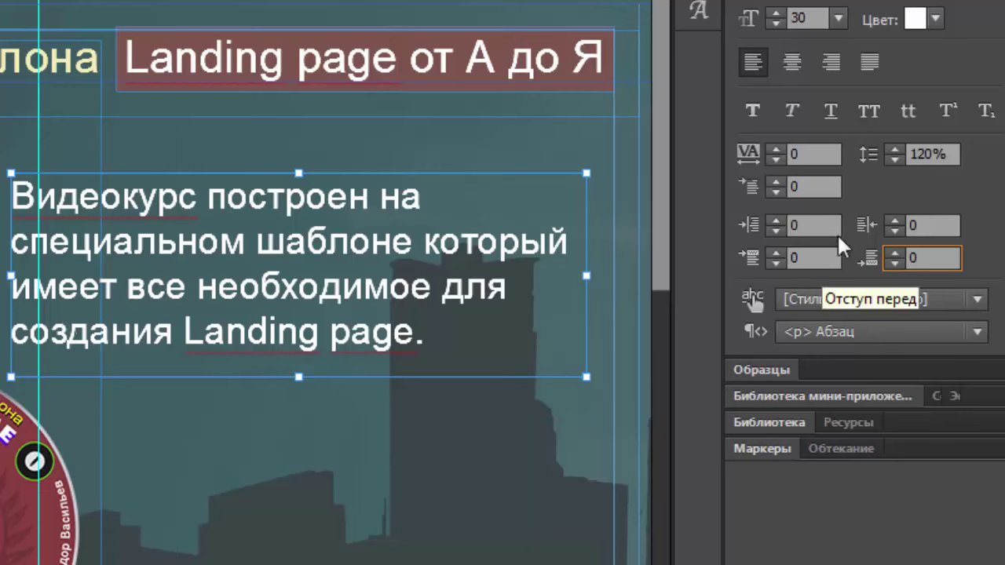
{"action": "left_click", "coordinate": [956, 154]}
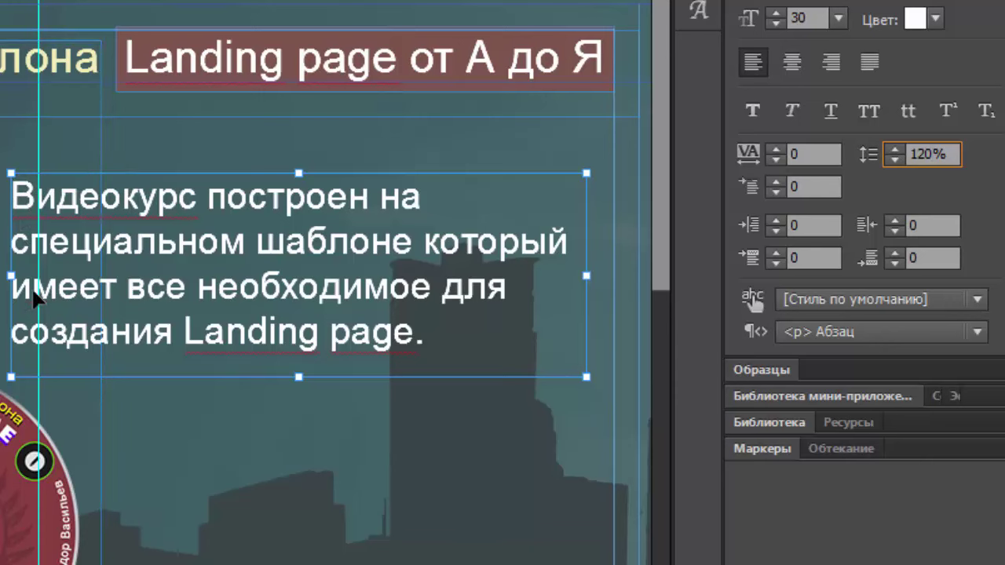
{"action": "left_click", "coordinate": [197, 187]}
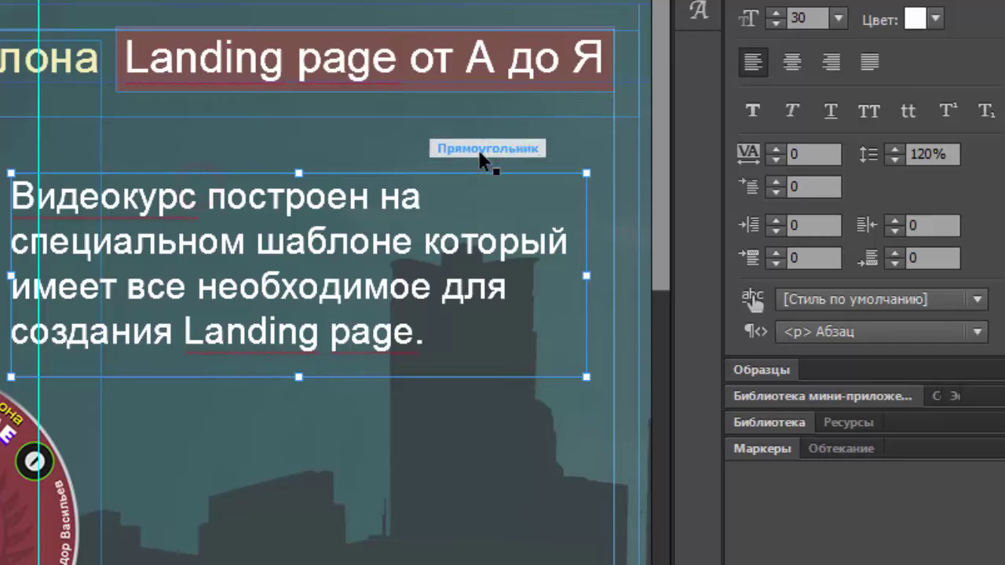
{"action": "left_click", "coordinate": [962, 14]}
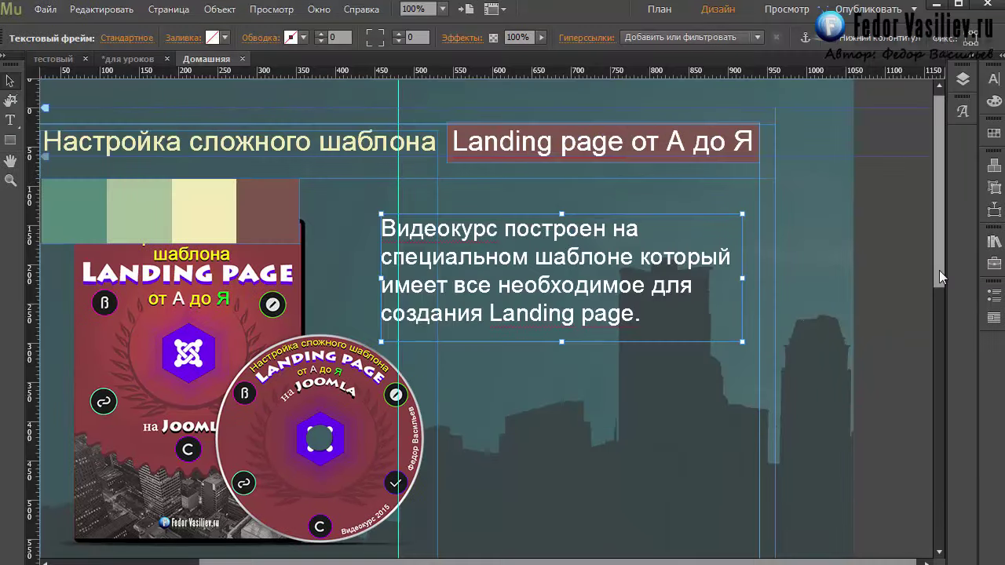
{"action": "left_click_drag", "start_coordinate": [939, 270], "coordinate": [943, 303]}
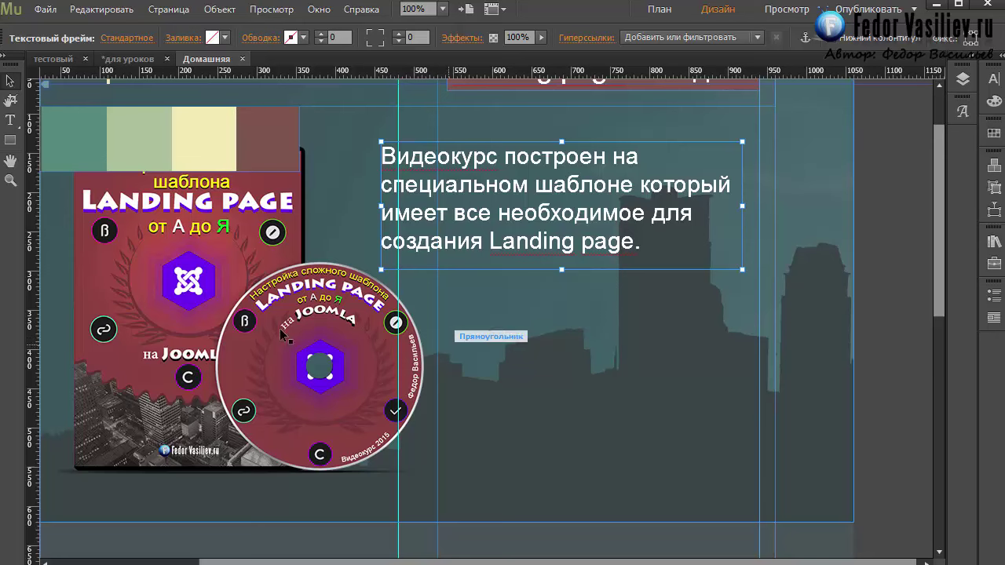
{"action": "left_click", "coordinate": [10, 142]}
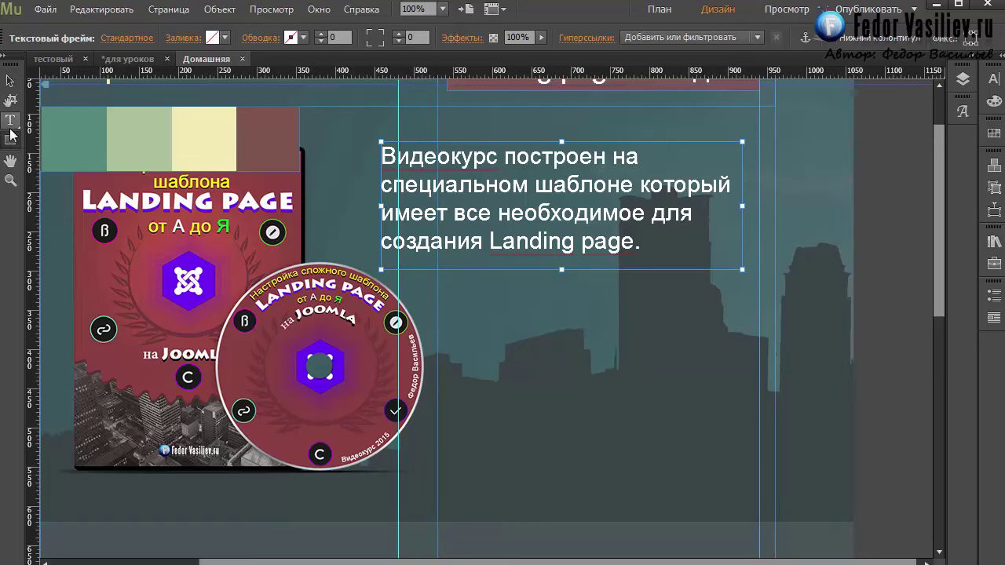
{"action": "left_click", "coordinate": [13, 139]}
{"action": "left_click_drag", "start_coordinate": [936, 314], "coordinate": [941, 295]}
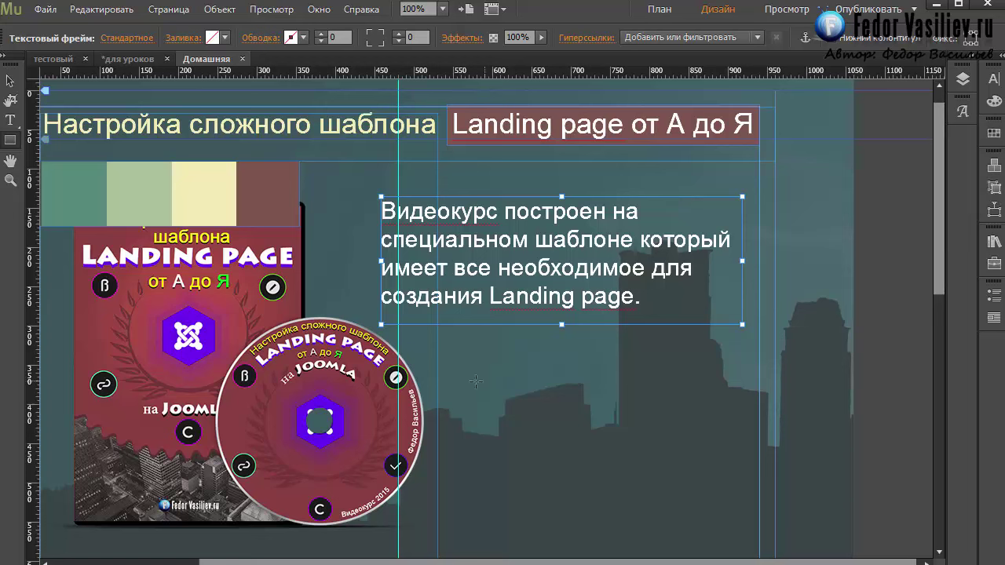
{"action": "left_click_drag", "start_coordinate": [459, 420], "coordinate": [737, 479]}
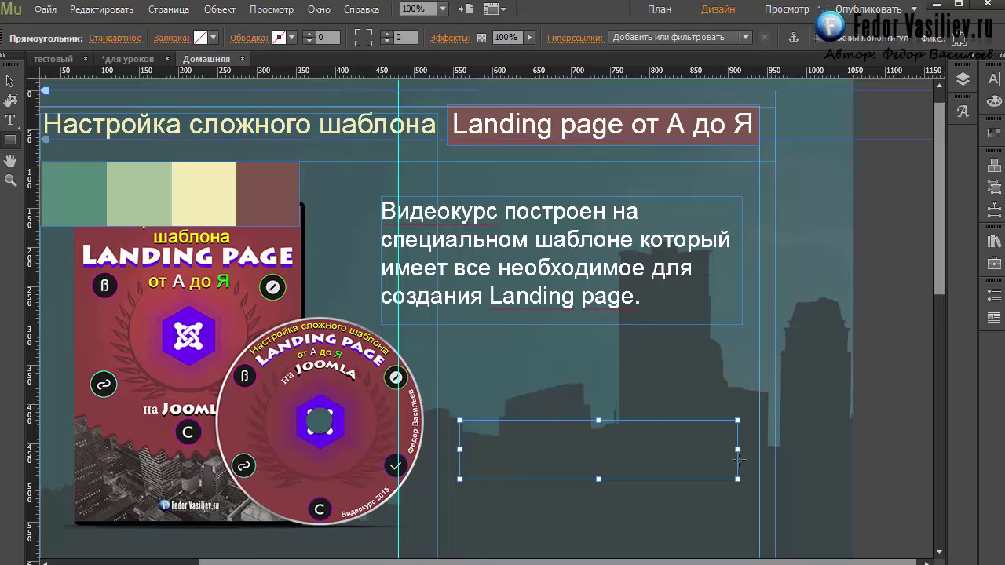
{"action": "left_click", "coordinate": [9, 81]}
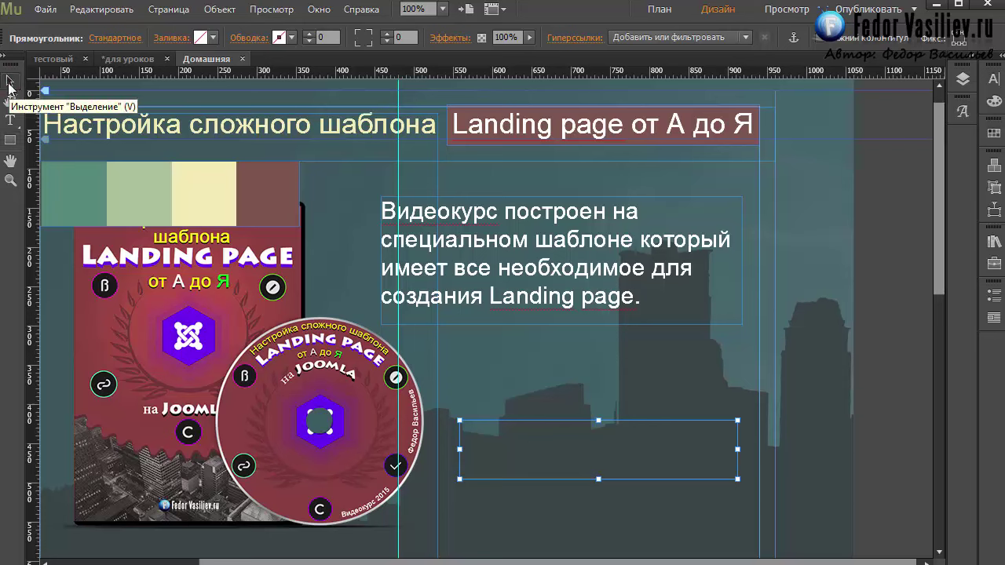
{"action": "key", "text": "Delete"}
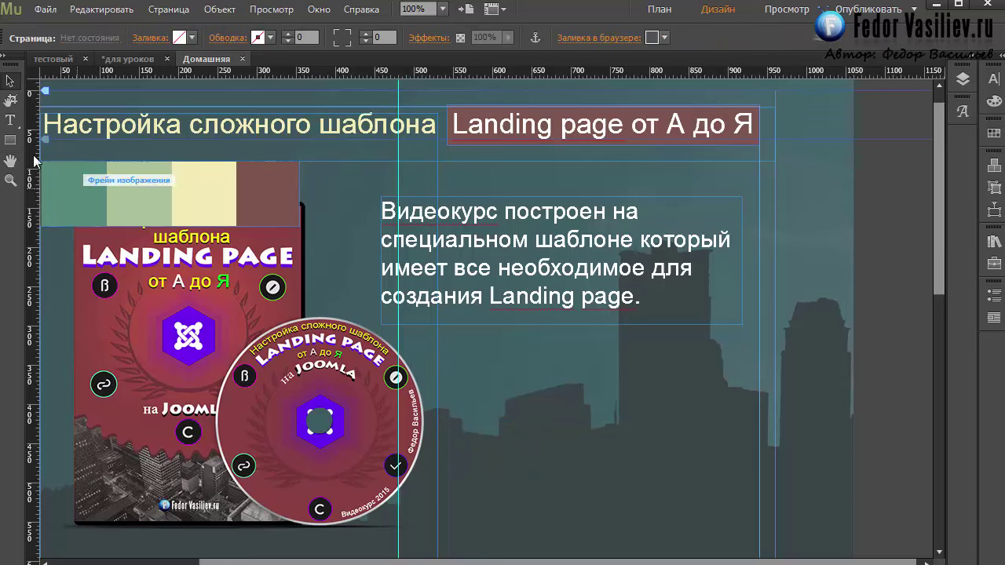
Create a text frame below the course description, right of the disc, containing the word купить
{"action": "left_click", "coordinate": [10, 120]}
{"action": "left_click_drag", "start_coordinate": [462, 403], "coordinate": [742, 462]}
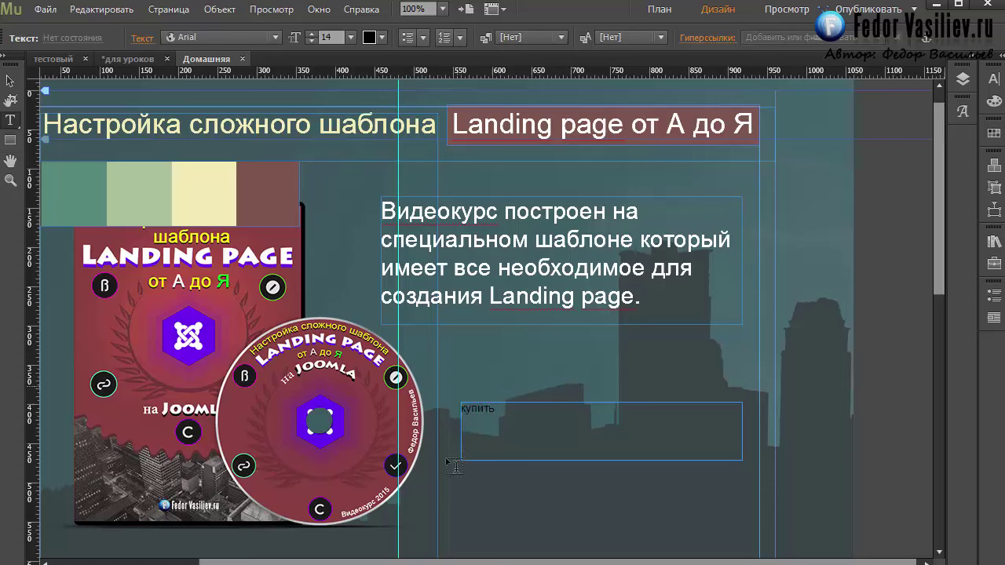
Make the word купить bold and set its font size to 60
{"action": "double_click", "coordinate": [509, 411]}
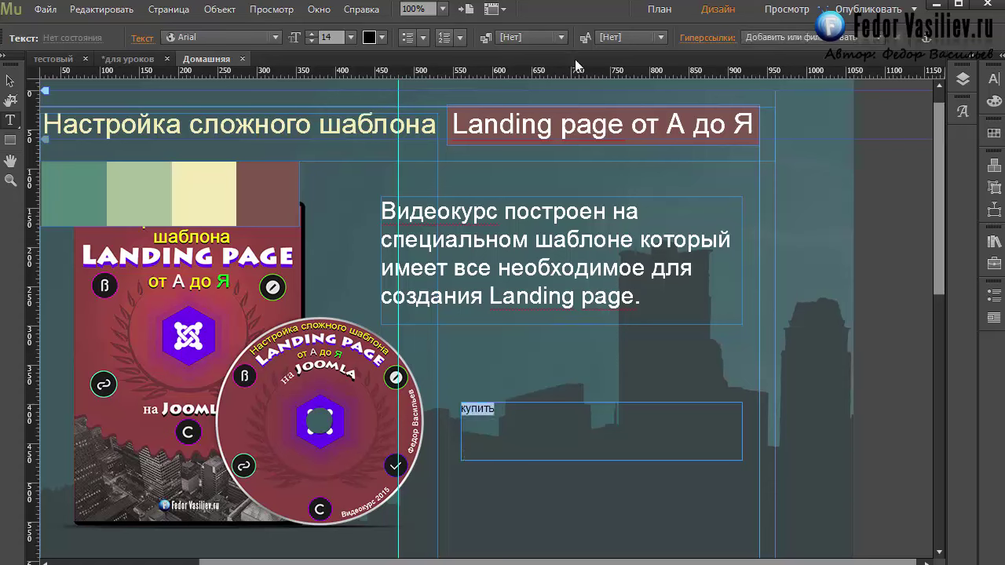
{"action": "left_click", "coordinate": [993, 78]}
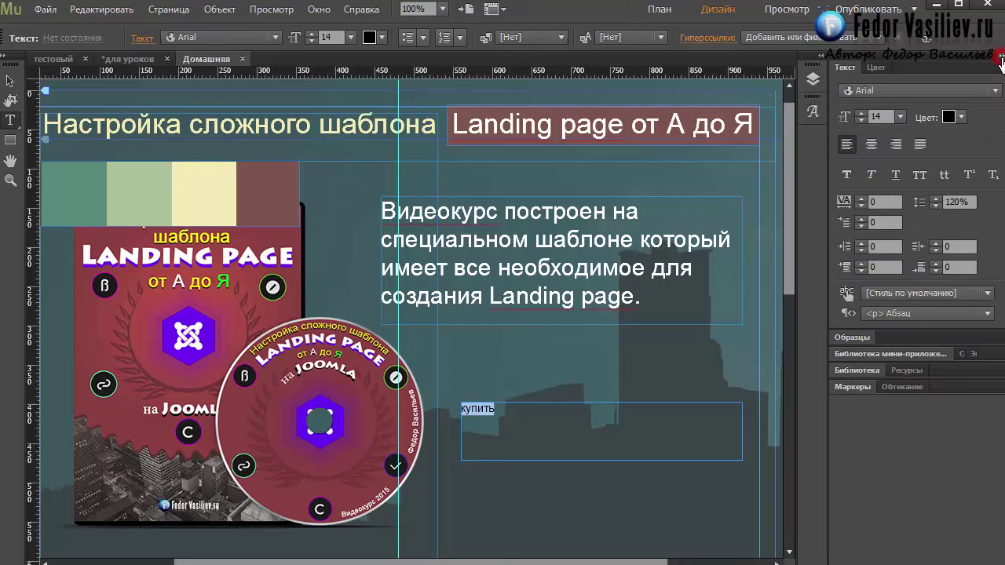
{"action": "left_click", "coordinate": [845, 174]}
{"action": "left_click", "coordinate": [999, 57]}
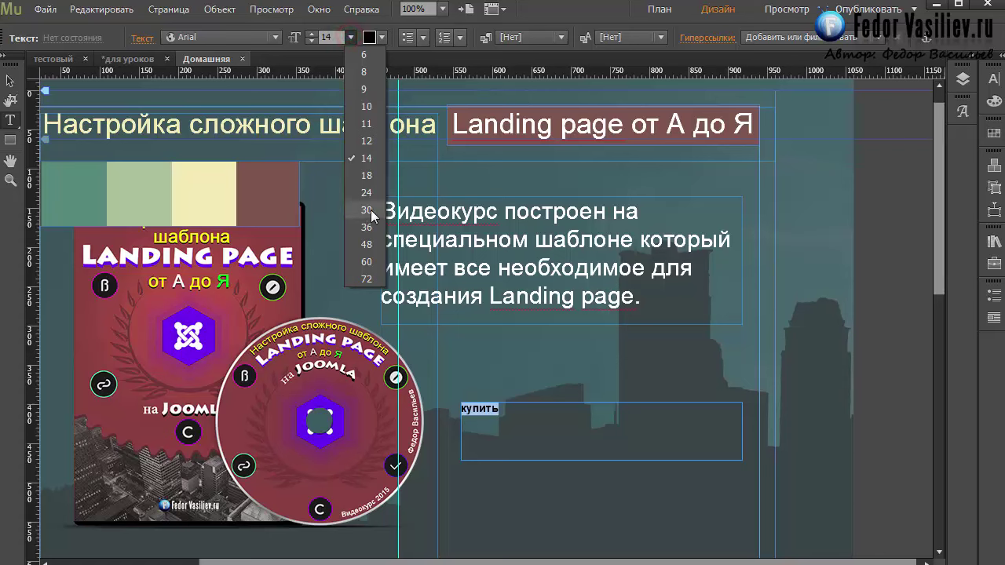
{"action": "left_click", "coordinate": [366, 210]}
{"action": "left_click", "coordinate": [351, 37]}
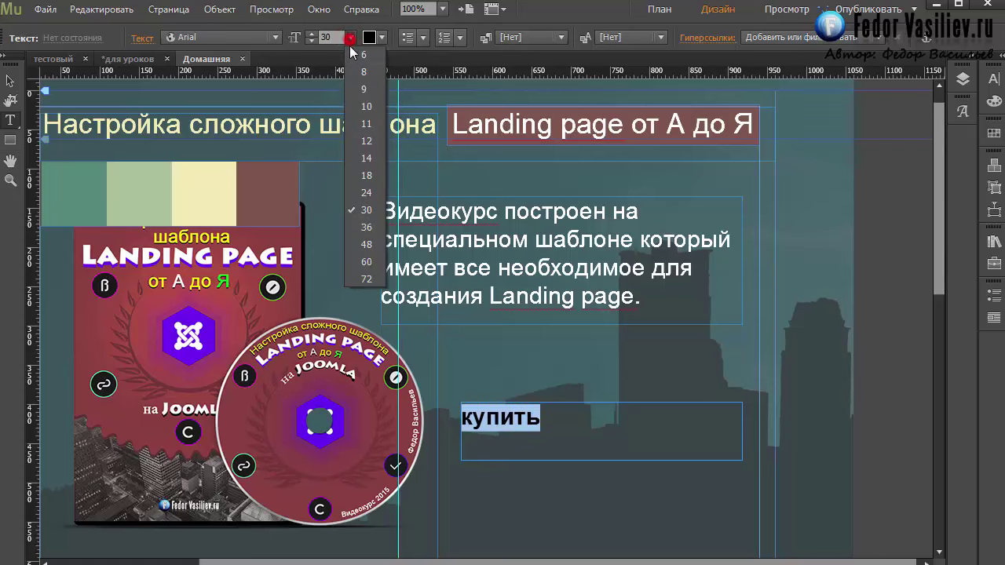
{"action": "left_click", "coordinate": [361, 272]}
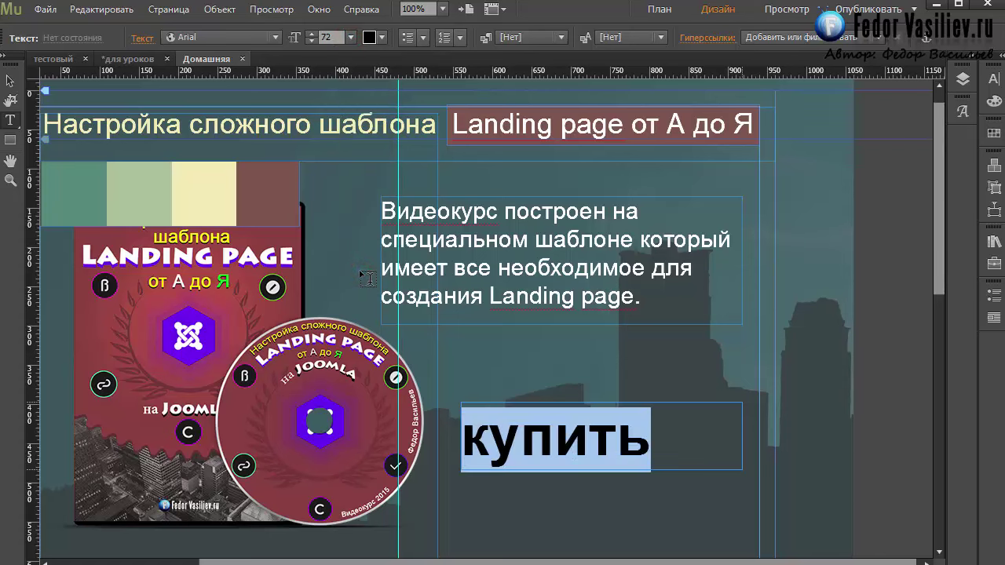
{"action": "left_click", "coordinate": [351, 37]}
{"action": "left_click", "coordinate": [366, 263]}
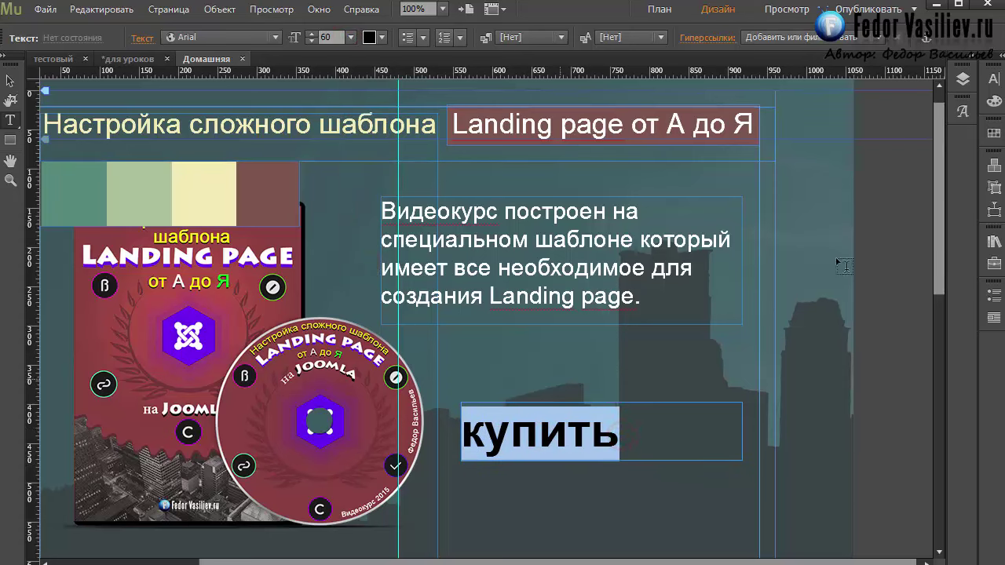
Centre the word купить horizontally within its text frame
{"action": "left_click", "coordinate": [994, 145]}
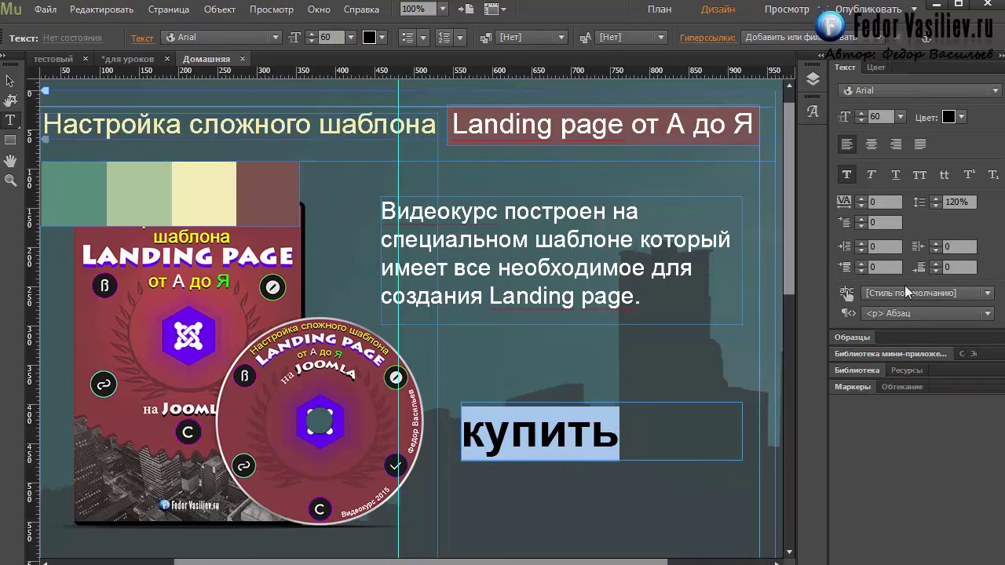
{"action": "left_click", "coordinate": [872, 145]}
{"action": "left_click", "coordinate": [651, 440]}
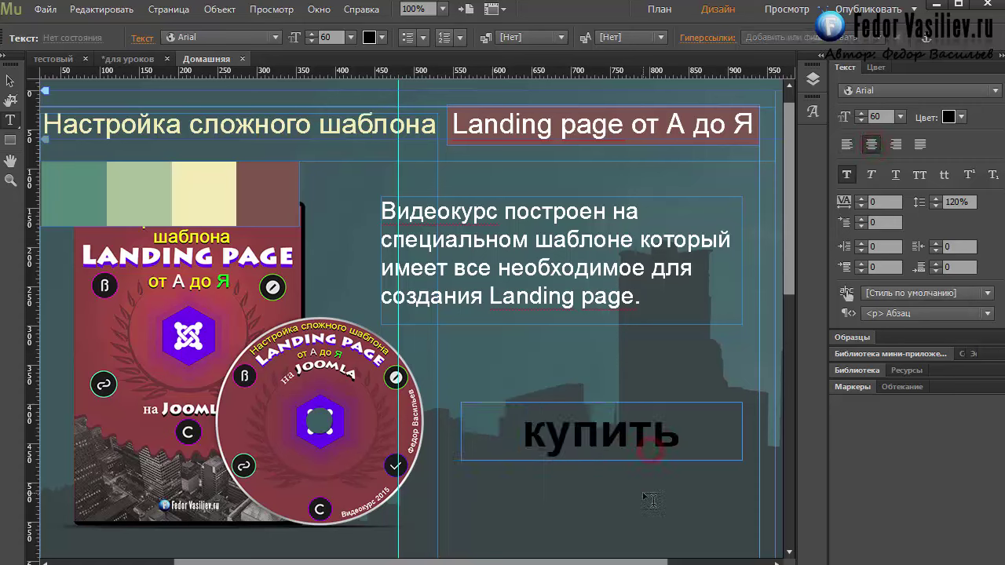
{"action": "left_click", "coordinate": [996, 59]}
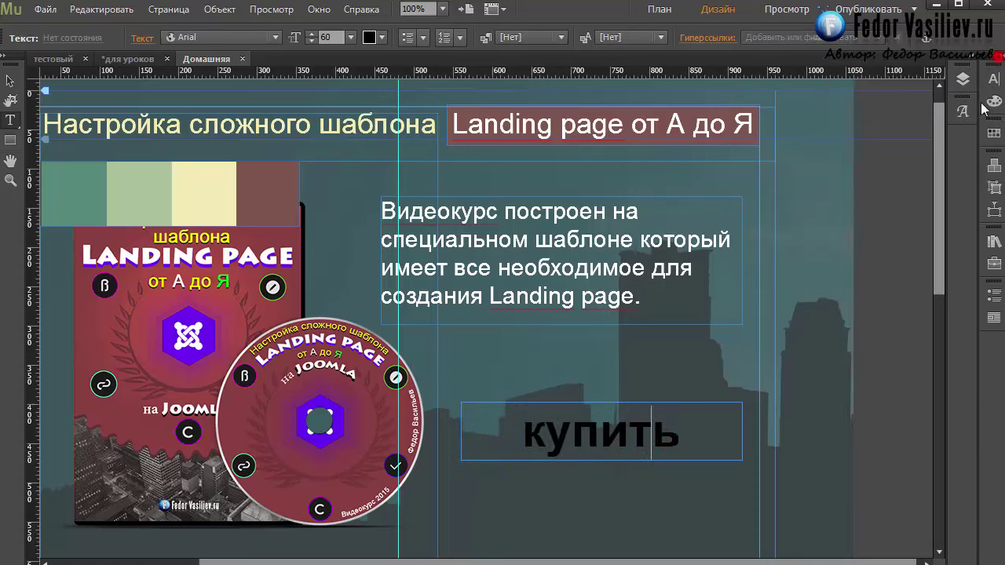
Narrow the купить text frame from its right side and move it slightly right and down
{"action": "left_click", "coordinate": [10, 80]}
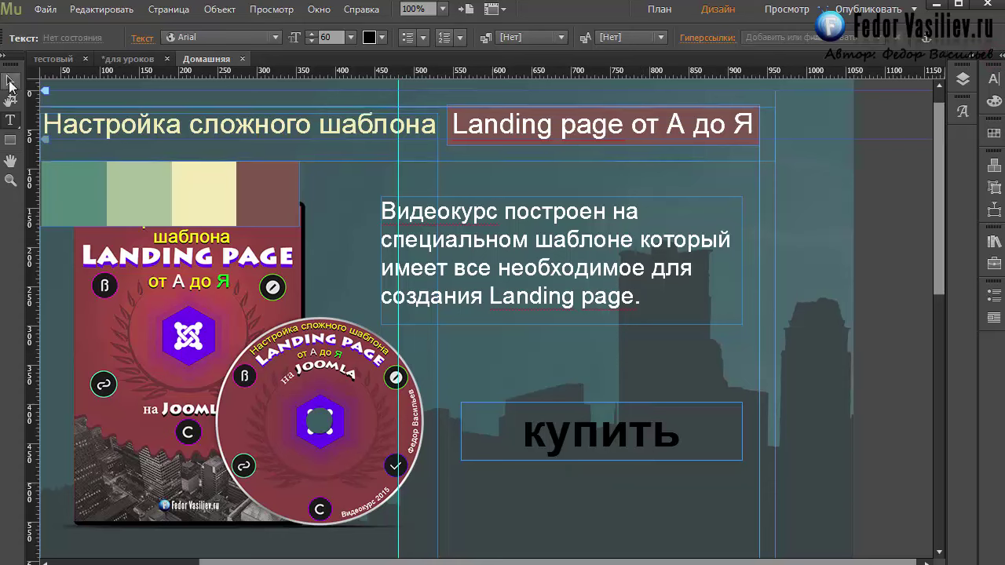
{"action": "left_click", "coordinate": [730, 454]}
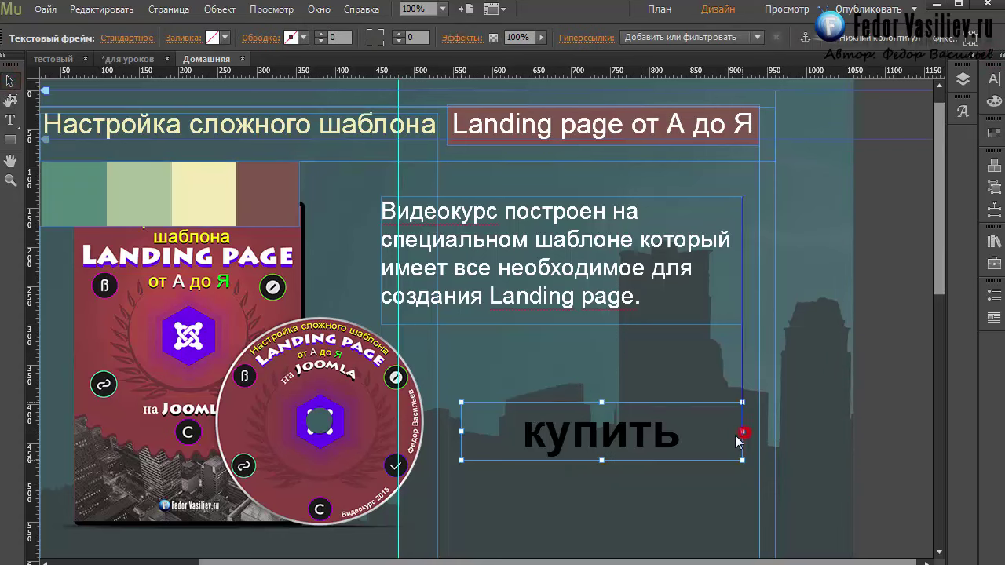
{"action": "left_click_drag", "start_coordinate": [742, 431], "coordinate": [700, 434]}
{"action": "left_click_drag", "start_coordinate": [565, 445], "coordinate": [587, 454]}
{"action": "left_click", "coordinate": [520, 448]}
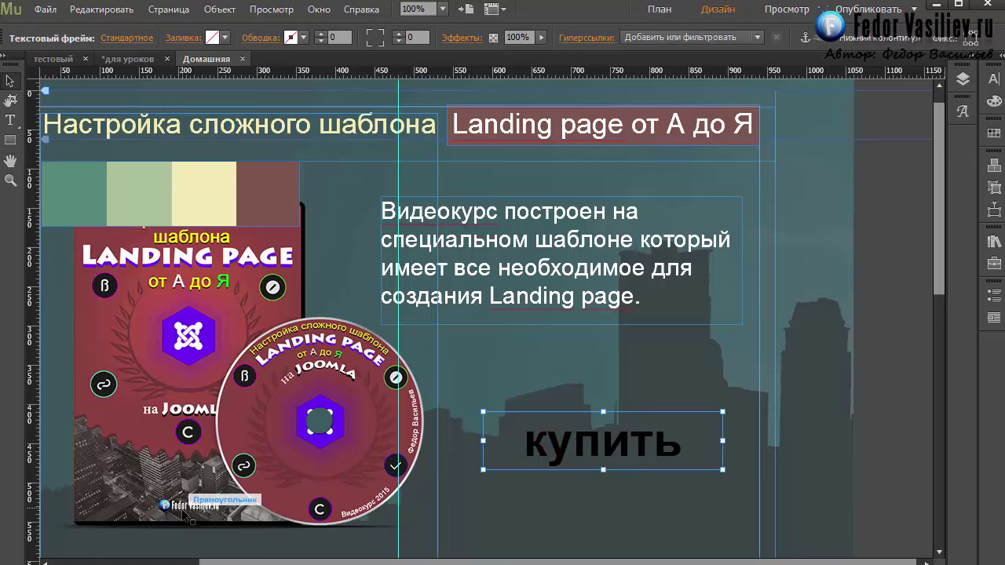
Check the finished page's button in the browser and round all four corners of the купить frame with radius 5
{"action": "key", "text": "ctrl+shift+e"}
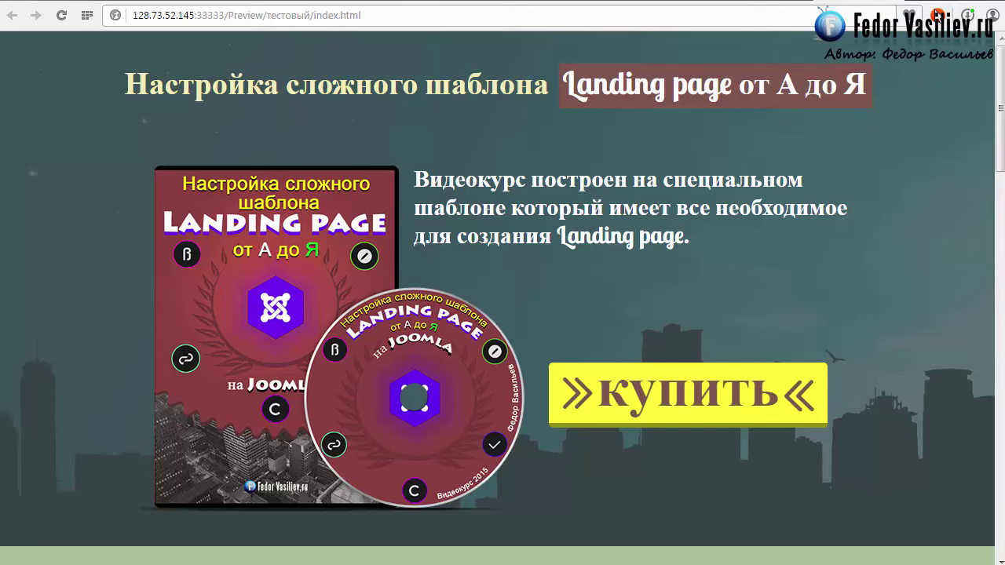
{"action": "key", "text": "alt+Tab"}
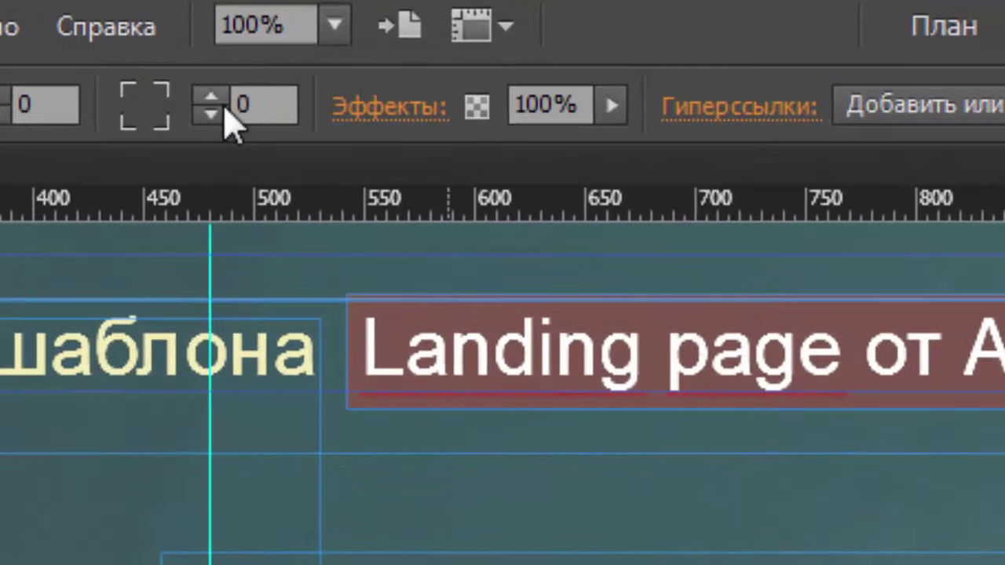
{"action": "left_click", "coordinate": [397, 35]}
{"action": "left_click", "coordinate": [209, 96]}
{"action": "left_click", "coordinate": [210, 96]}
{"action": "left_click", "coordinate": [209, 96]}
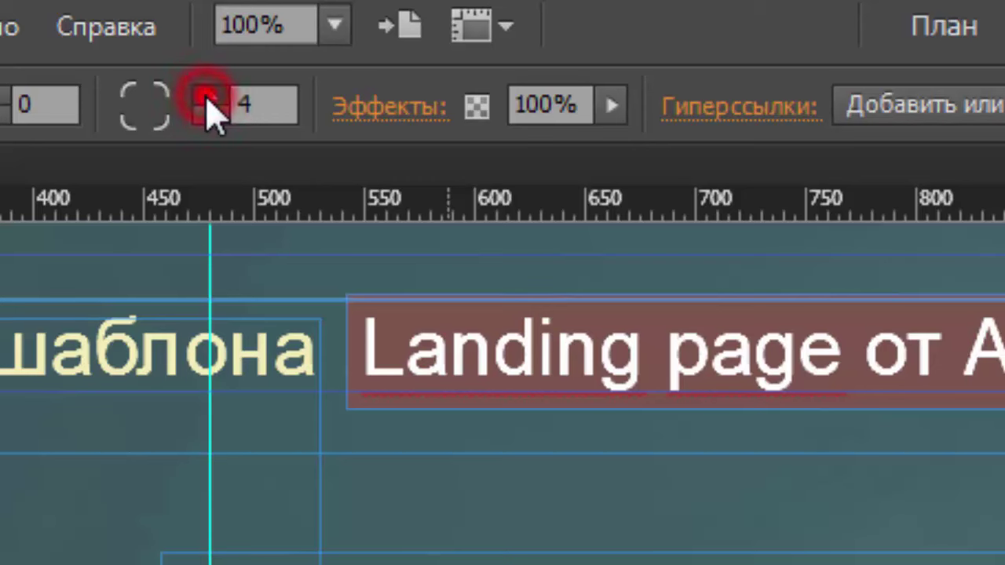
{"action": "left_click", "coordinate": [210, 96]}
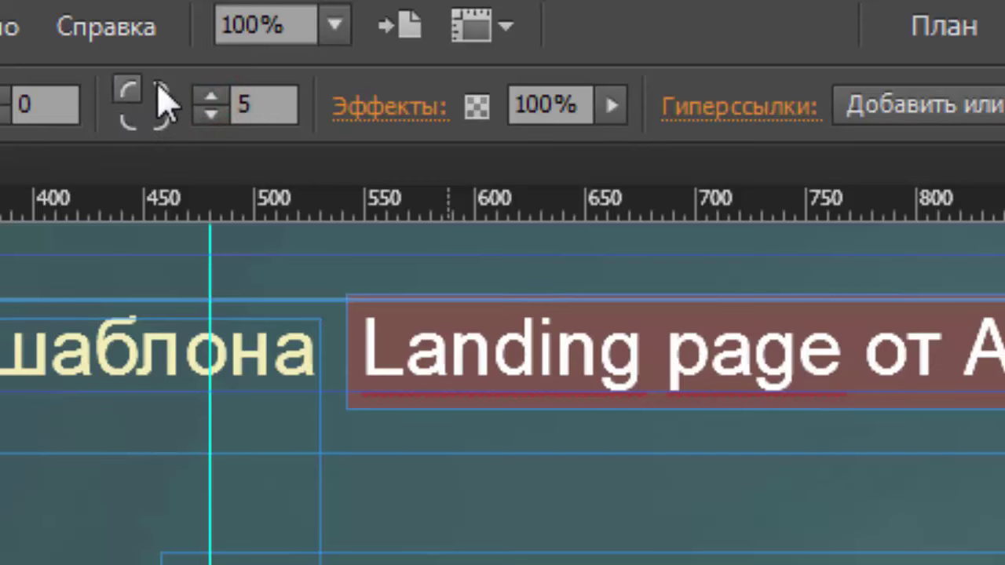
{"action": "left_click", "coordinate": [116, 90]}
{"action": "left_click", "coordinate": [116, 92]}
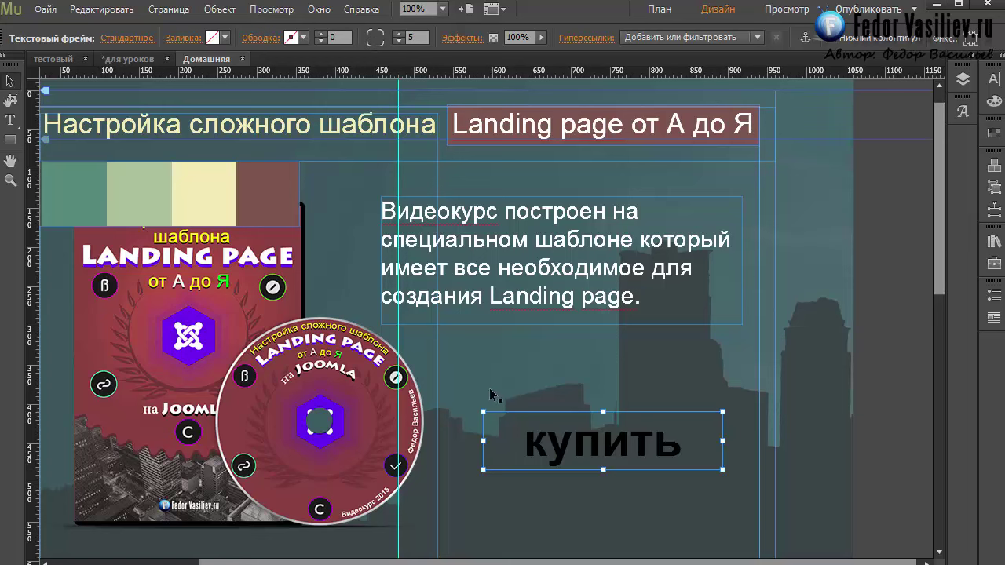
Deselect the купить frame and look at the finished page in the browser for comparison
{"action": "left_click", "coordinate": [491, 383]}
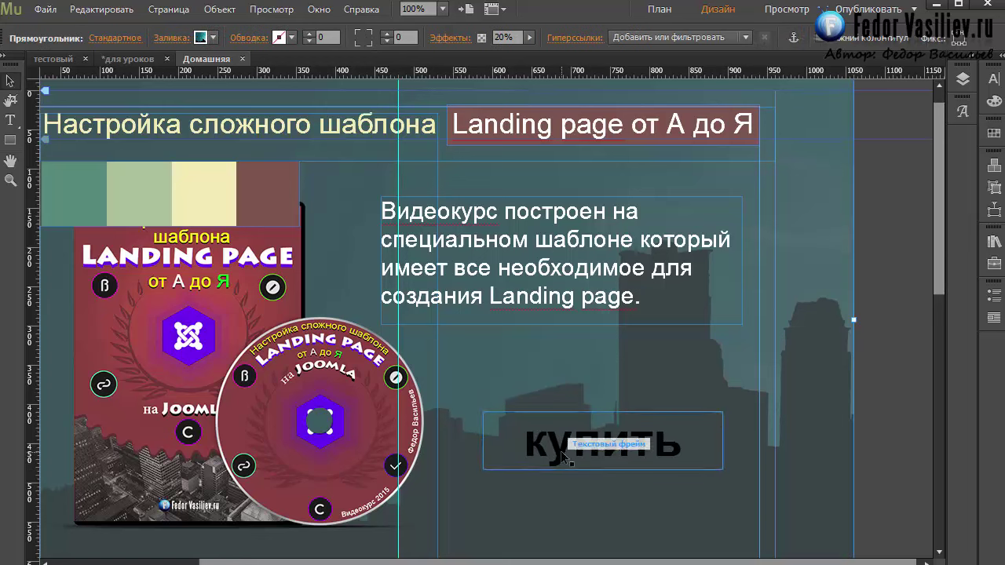
{"action": "left_click", "coordinate": [45, 9]}
{"action": "left_click", "coordinate": [106, 288]}
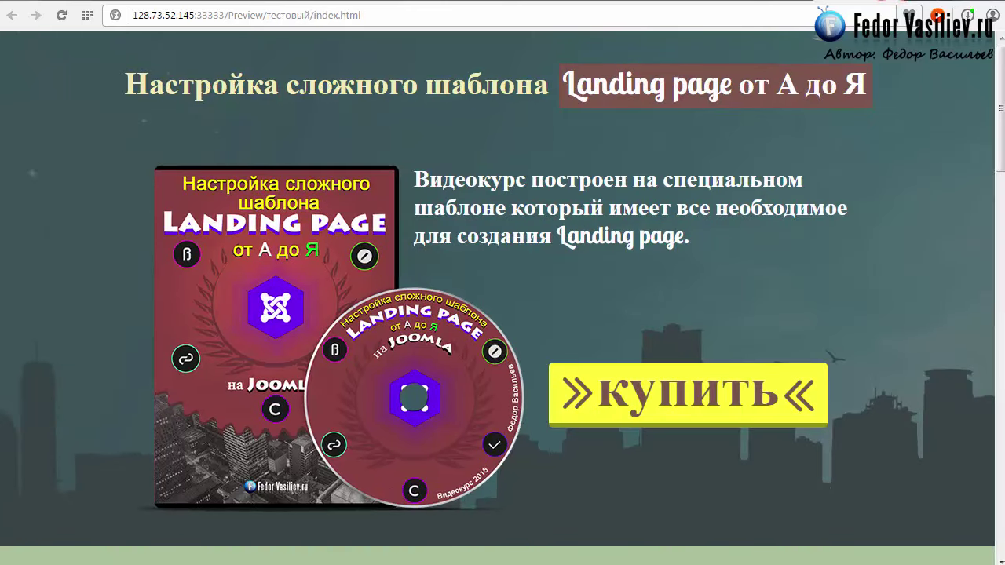
{"action": "key", "text": "alt+Tab"}
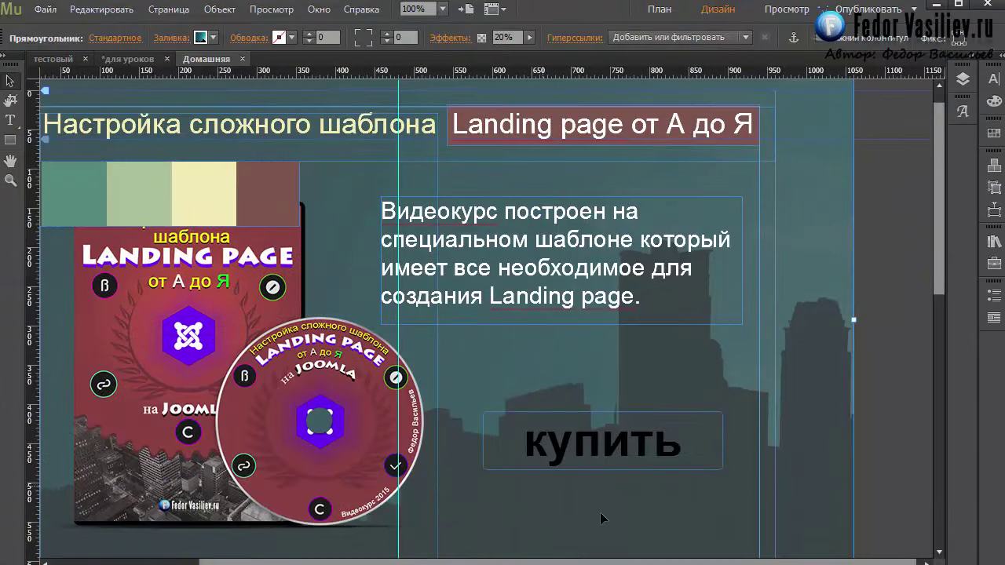
Fill the купить frame with the cream colour sampled from the palette image, F5EEB8
{"action": "left_click", "coordinate": [504, 437]}
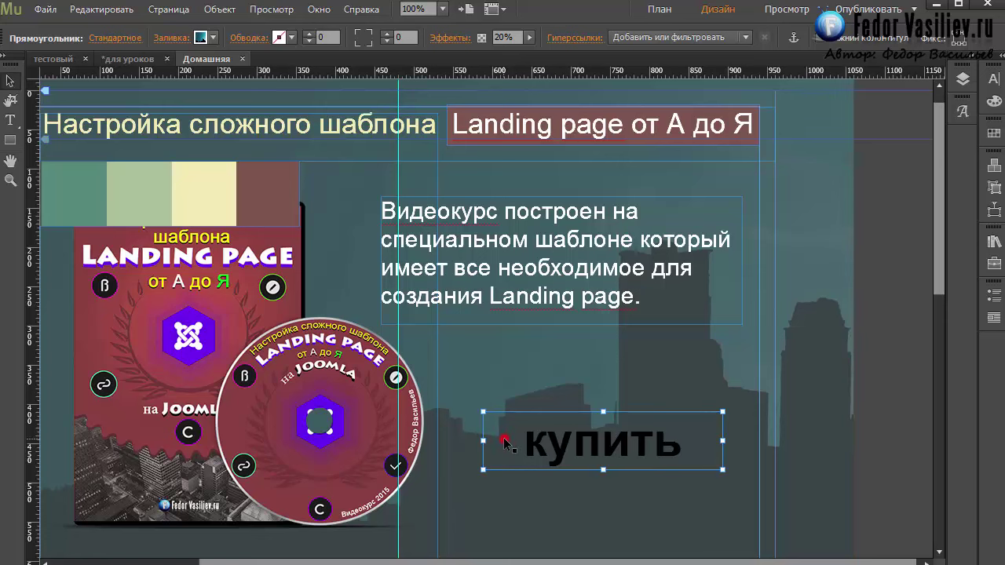
{"action": "left_click", "coordinate": [504, 442]}
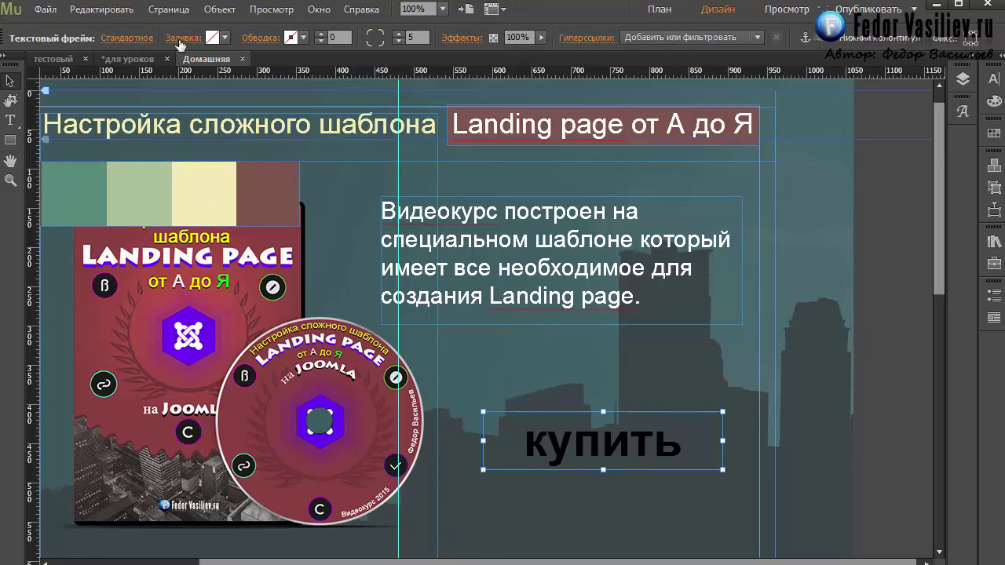
{"action": "left_click", "coordinate": [211, 38]}
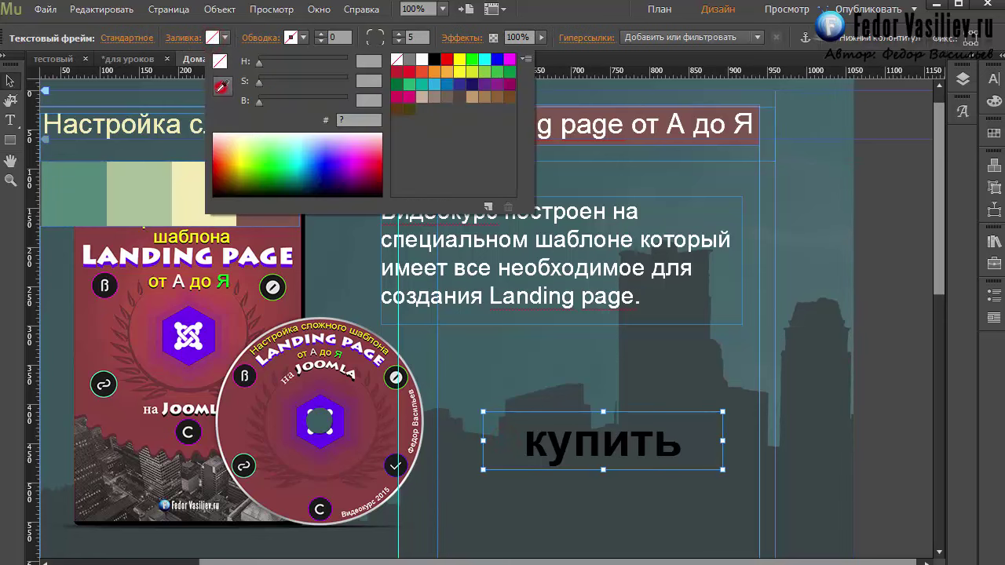
{"action": "left_click", "coordinate": [222, 87]}
{"action": "left_click", "coordinate": [185, 192]}
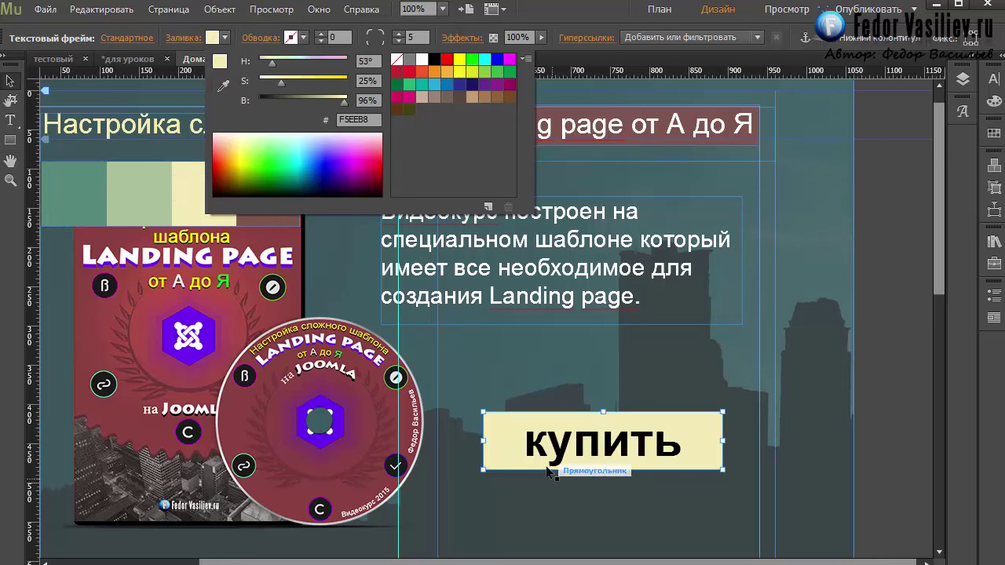
{"action": "left_click", "coordinate": [530, 17]}
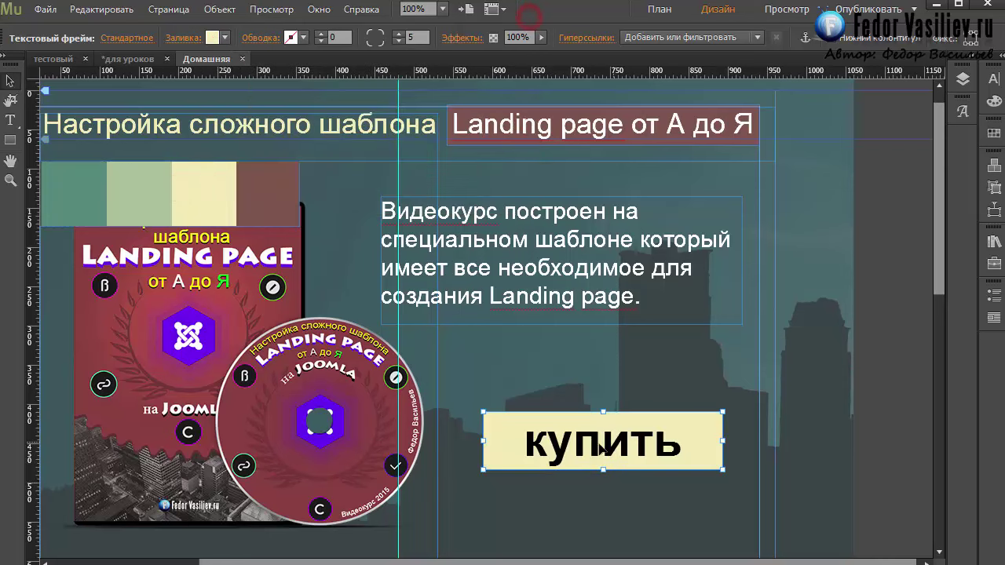
Open the купить frame's fill colour settings, try the RGB colour model and return to the HSB model
{"action": "left_click", "coordinate": [508, 451]}
{"action": "left_click", "coordinate": [226, 38]}
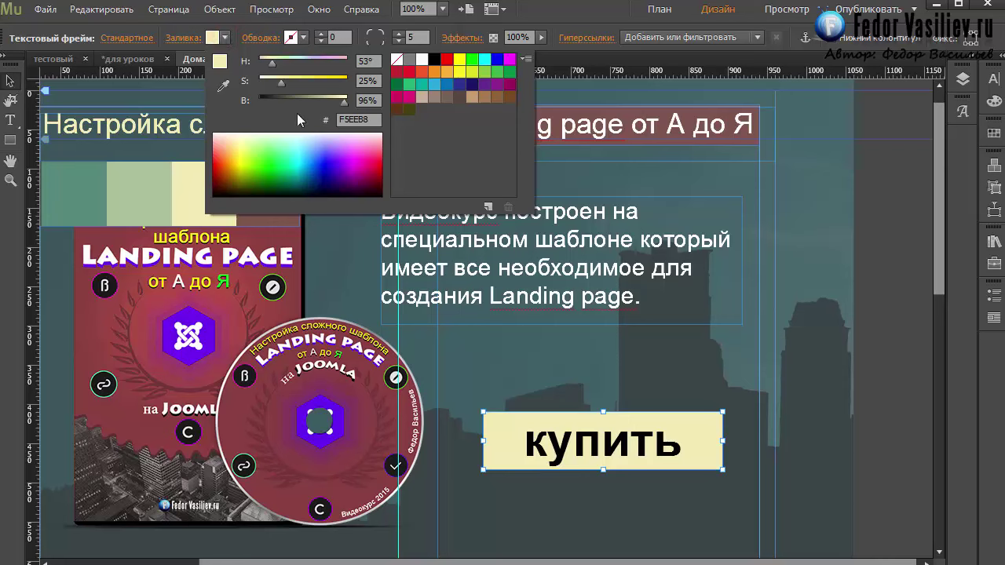
{"action": "left_click", "coordinate": [526, 58]}
{"action": "left_click", "coordinate": [555, 72]}
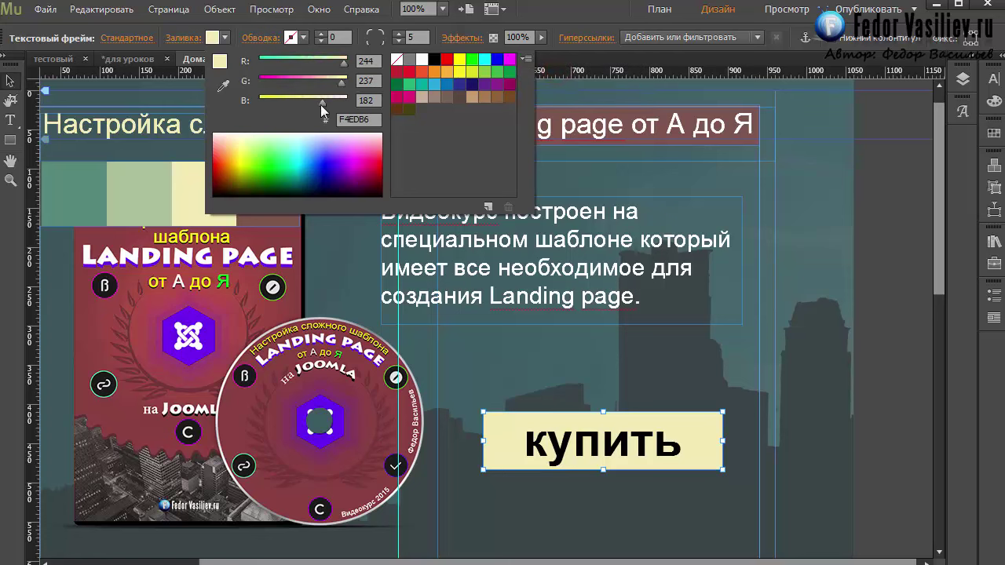
{"action": "left_click", "coordinate": [526, 59]}
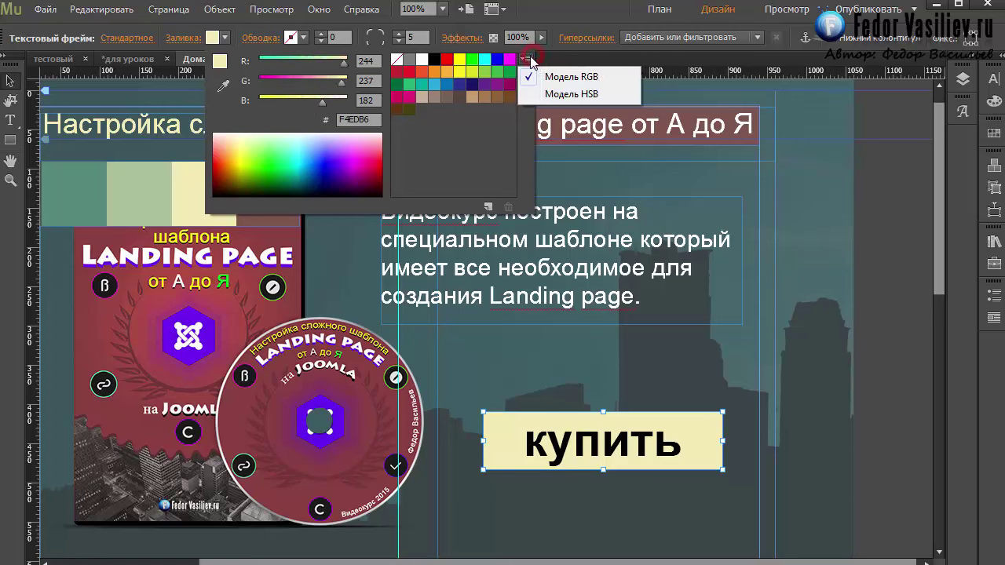
{"action": "left_click", "coordinate": [460, 141]}
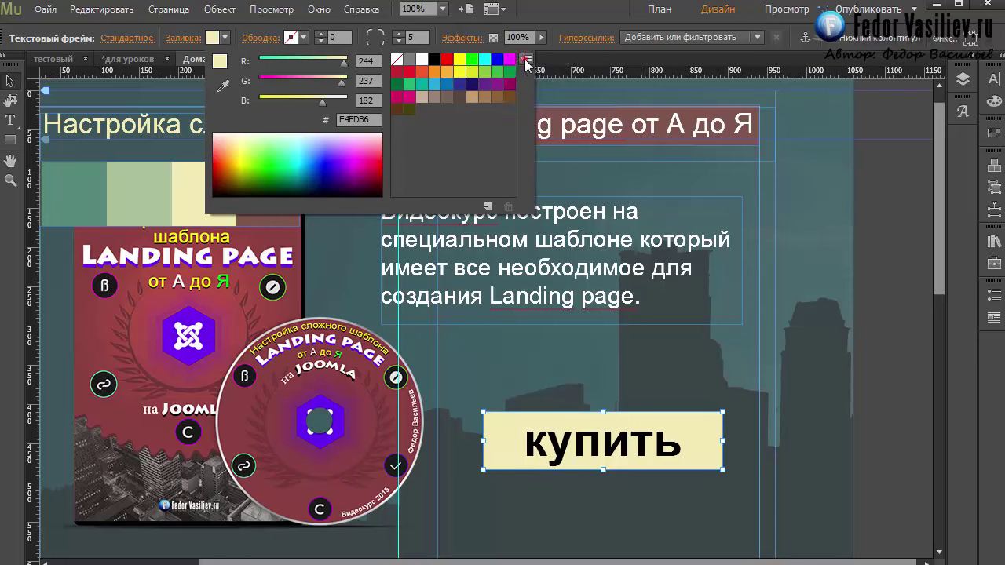
{"action": "left_click", "coordinate": [526, 59]}
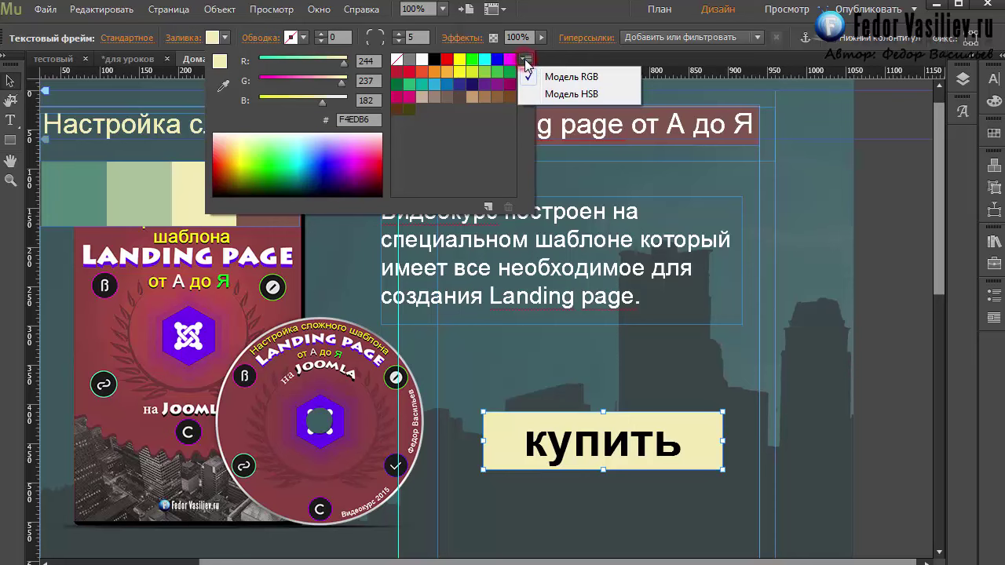
{"action": "left_click", "coordinate": [586, 95]}
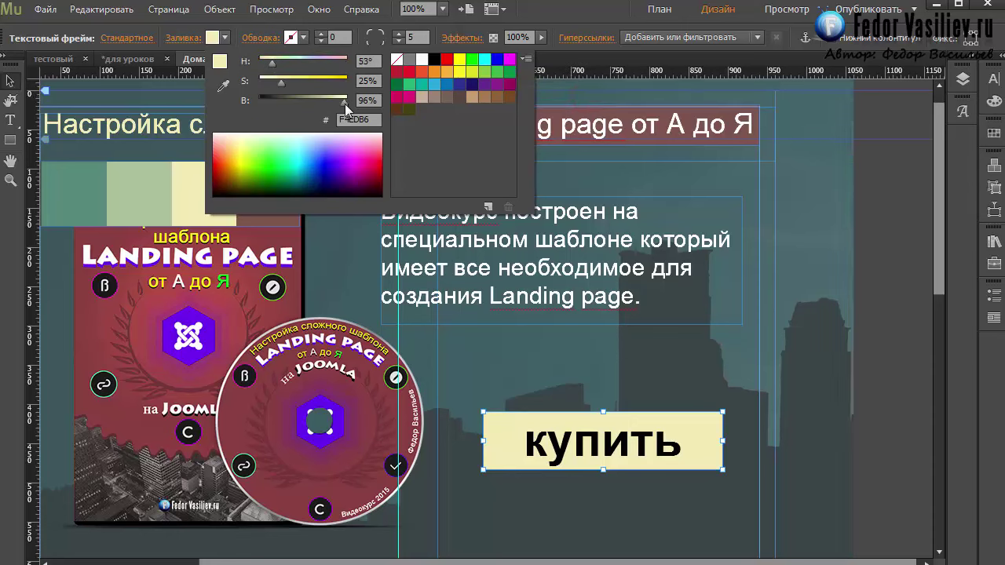
Raise the button fill's brightness to 100% and increase its saturation to a vivid yellow, and deselect the frame
{"action": "mouse_move", "coordinate": [345, 103]}
{"action": "left_mouse_down"}
{"action": "mouse_move", "coordinate": [316, 105]}
{"action": "mouse_move", "coordinate": [344, 101]}
{"action": "left_mouse_up"}
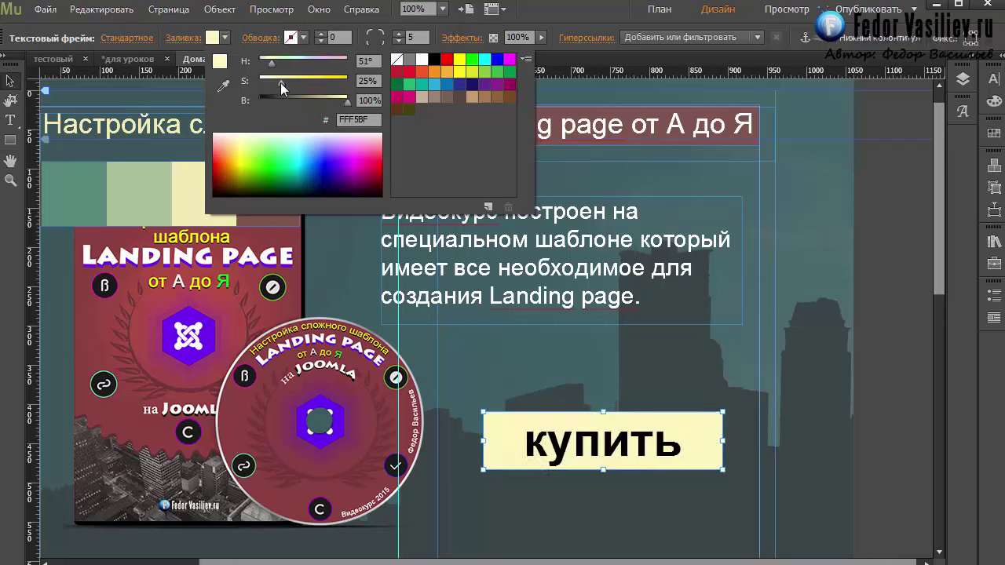
{"action": "left_click_drag", "start_coordinate": [280, 83], "coordinate": [331, 85]}
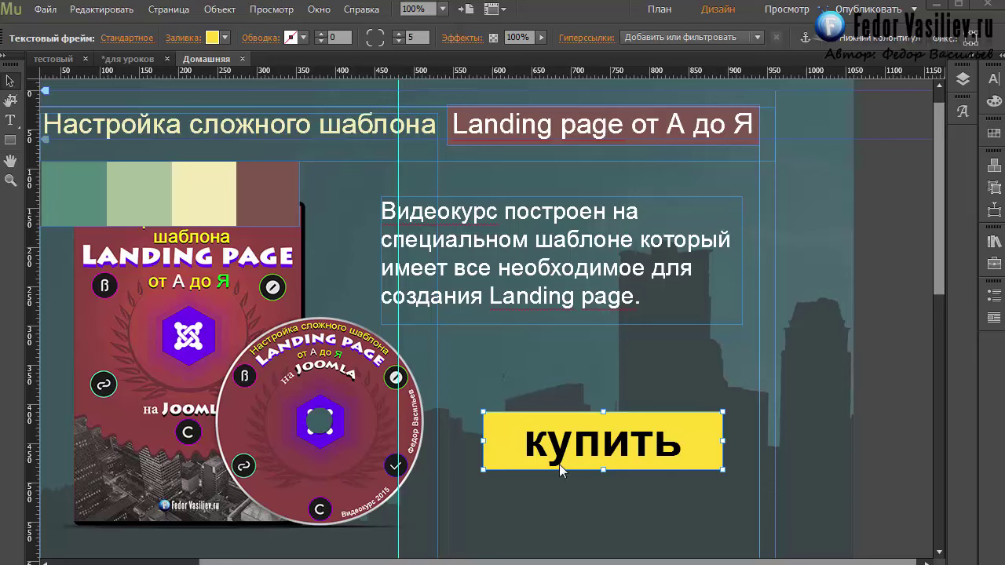
{"action": "left_click", "coordinate": [472, 444]}
{"action": "left_click", "coordinate": [493, 438]}
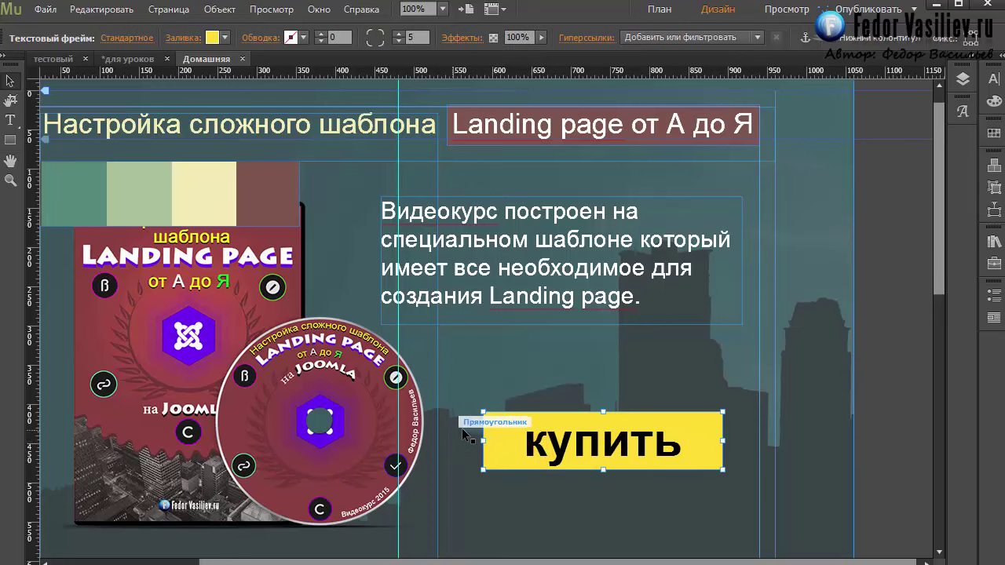
{"action": "left_click", "coordinate": [463, 431]}
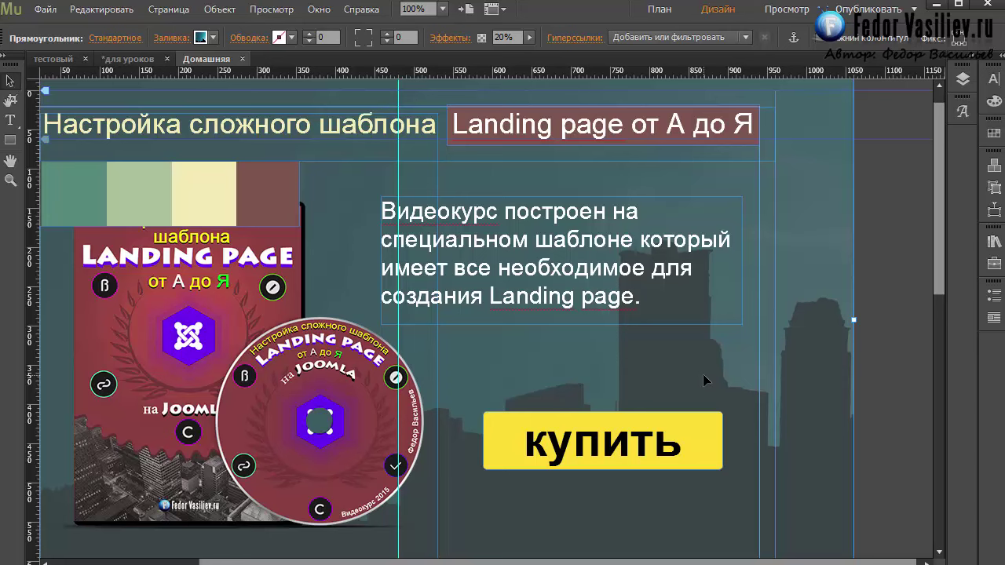
Preview the page in the browser and narrow the купить button frame to about 287 px wide
{"action": "left_click", "coordinate": [45, 9]}
{"action": "left_click", "coordinate": [100, 284]}
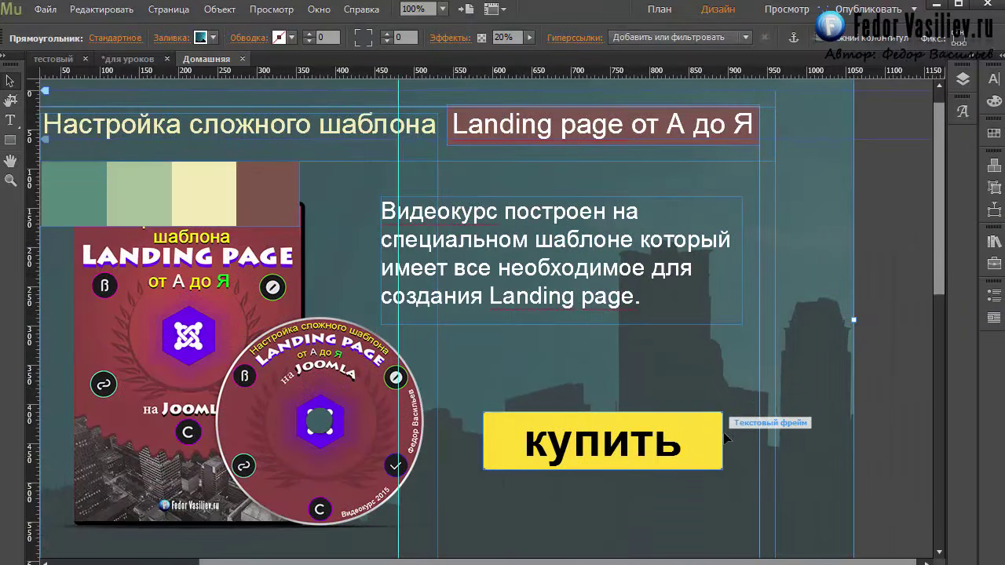
{"action": "left_click", "coordinate": [722, 439]}
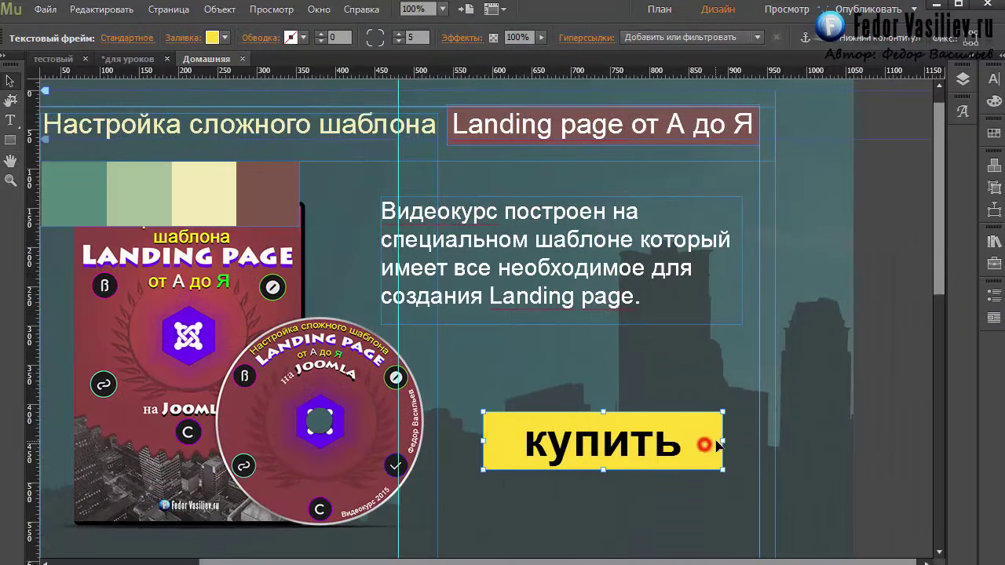
{"action": "left_click_drag", "start_coordinate": [722, 442], "coordinate": [716, 441]}
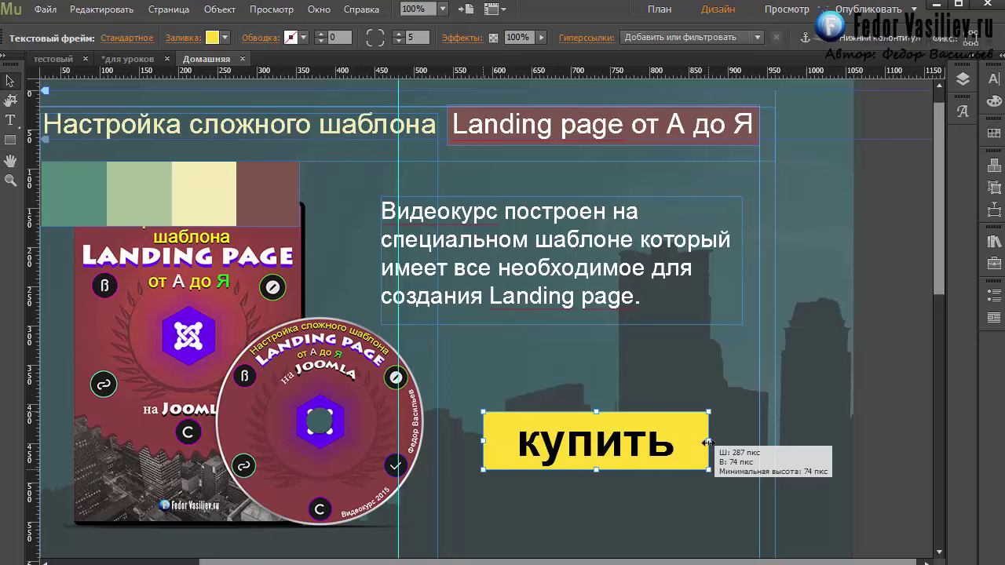
{"action": "left_click_drag", "start_coordinate": [707, 442], "coordinate": [707, 442]}
Reduce the line spacing of the купить button text to 112%
{"action": "left_click", "coordinate": [514, 450]}
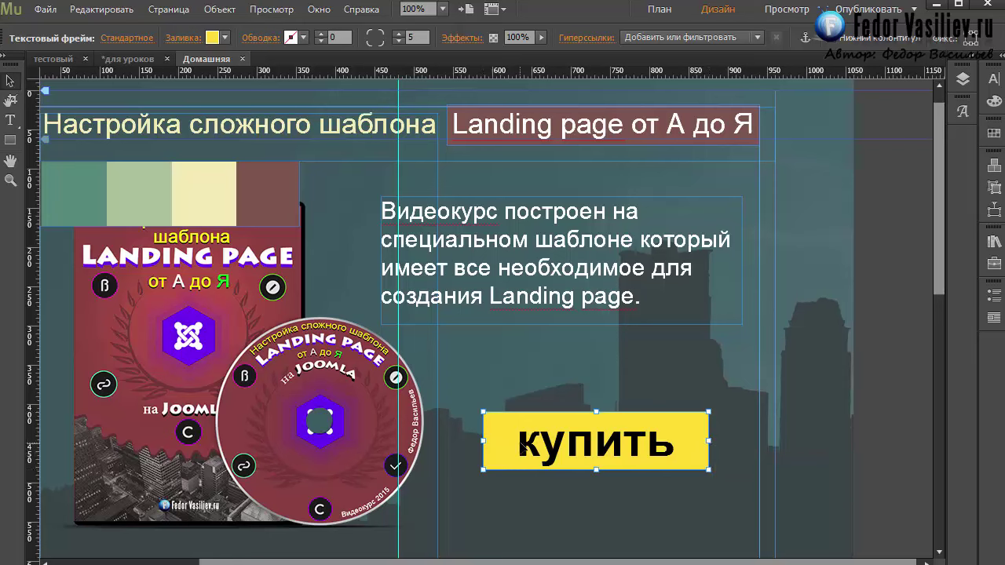
{"action": "left_click", "coordinate": [11, 120]}
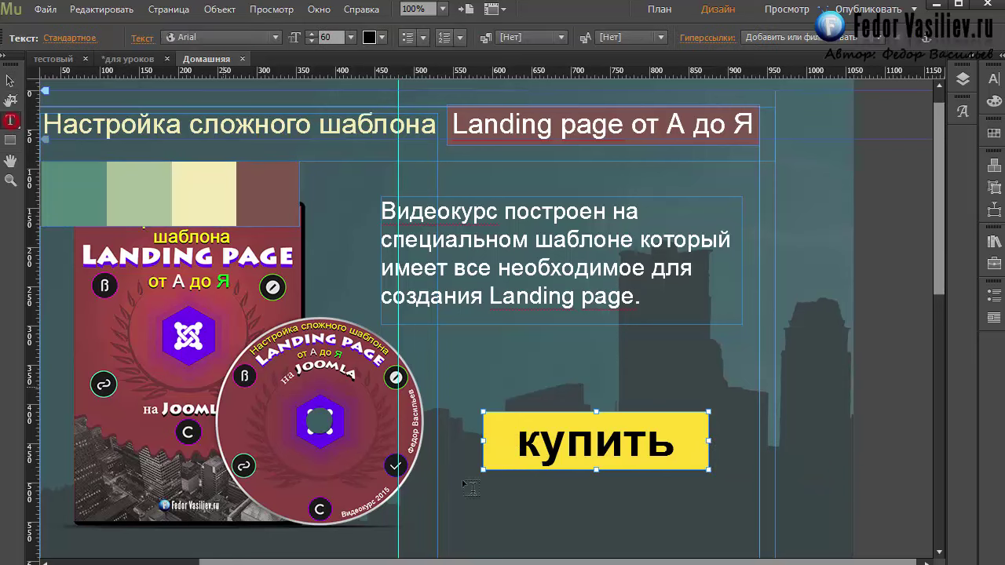
{"action": "left_click", "coordinate": [515, 443]}
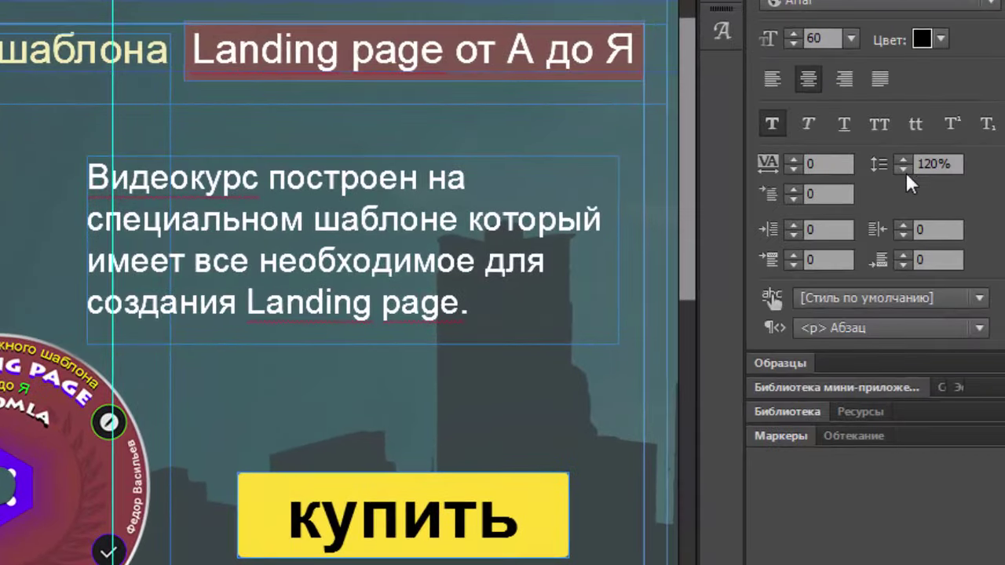
{"action": "left_click", "coordinate": [902, 170]}
{"action": "left_click", "coordinate": [901, 169]}
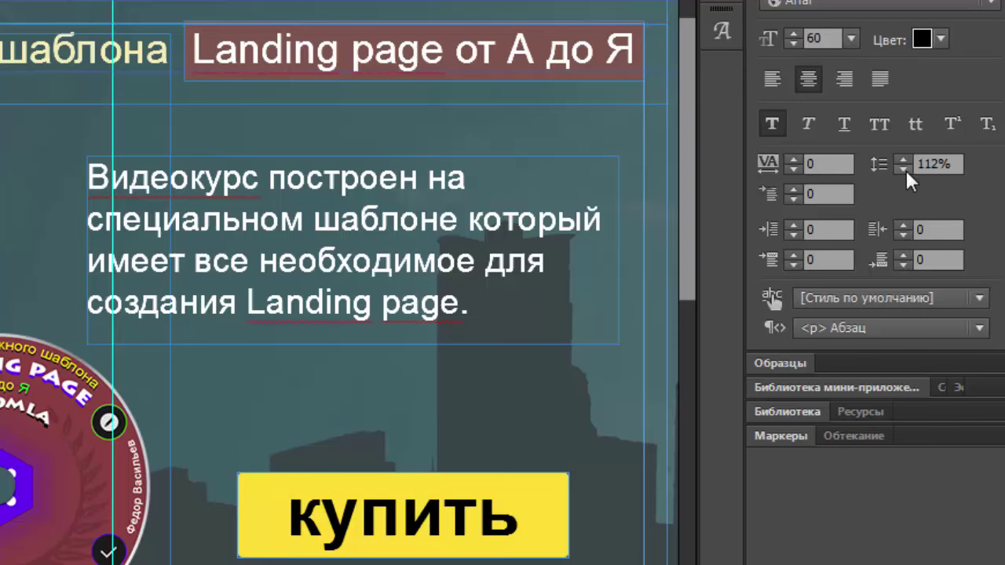
{"action": "left_click", "coordinate": [913, 165]}
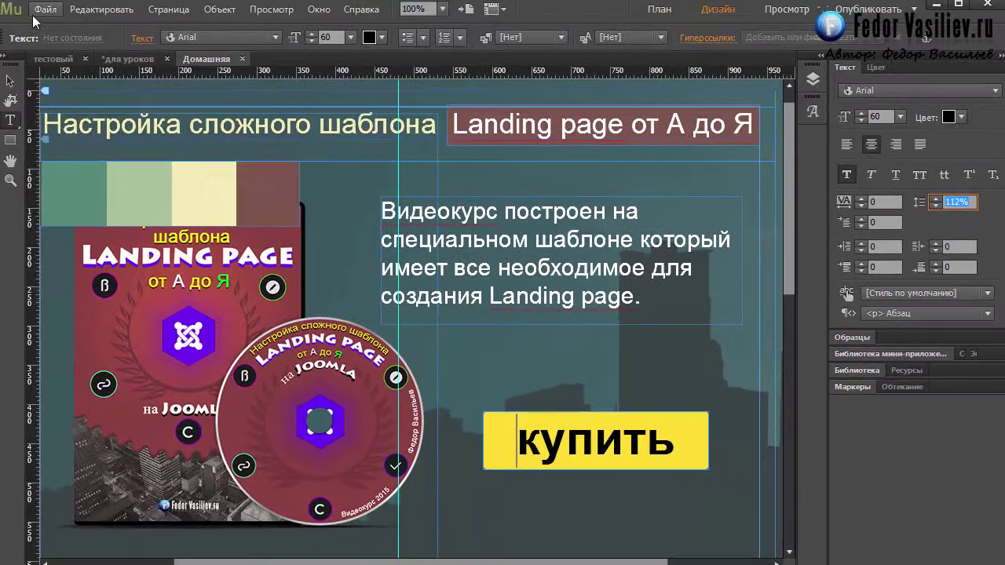
Preview the page in the browser and reduce the купить text's line spacing to 106%
{"action": "left_click", "coordinate": [33, 15]}
{"action": "left_click", "coordinate": [110, 279]}
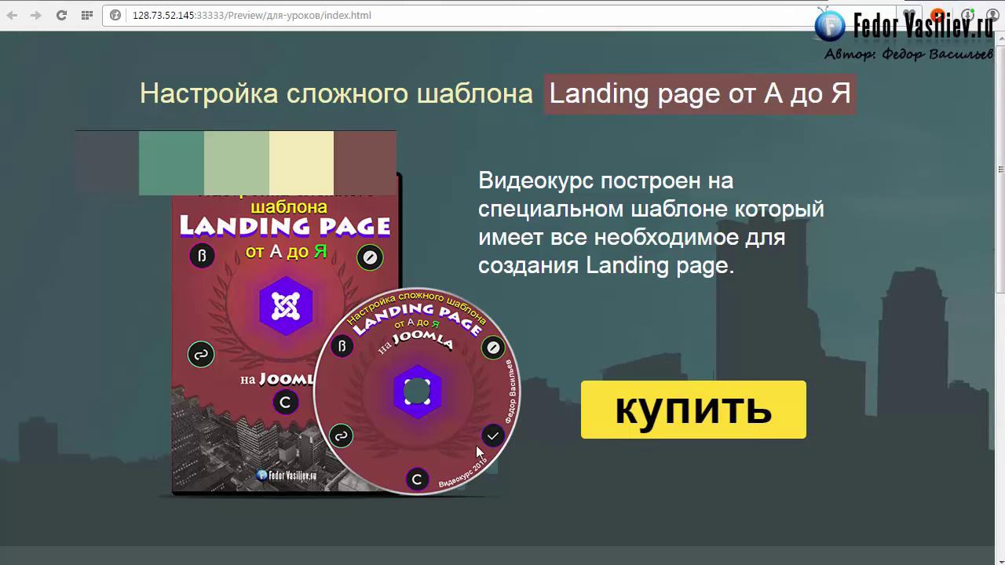
{"action": "key", "text": "alt+Tab"}
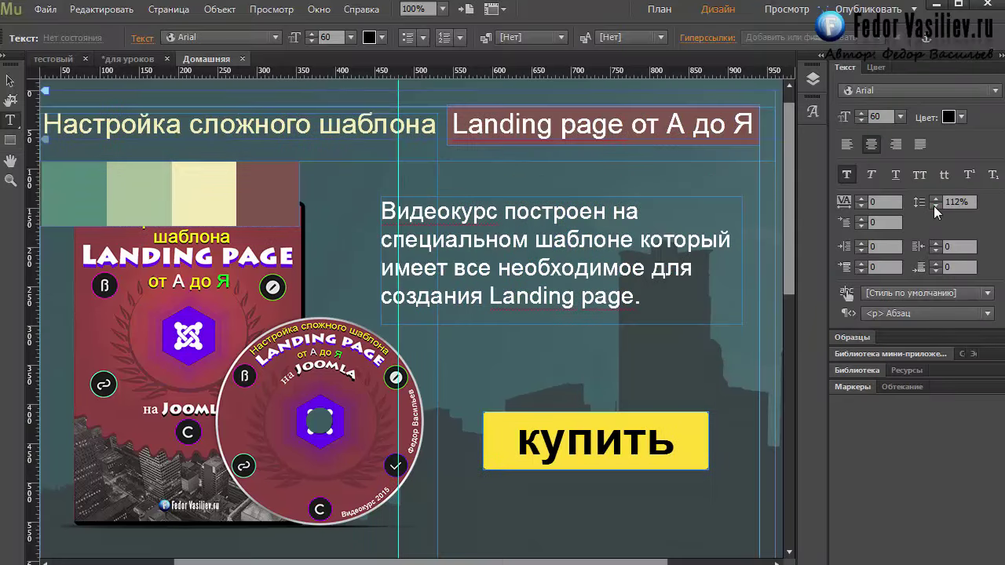
{"action": "left_click", "coordinate": [934, 205]}
{"action": "left_click", "coordinate": [934, 206]}
{"action": "left_click", "coordinate": [934, 206]}
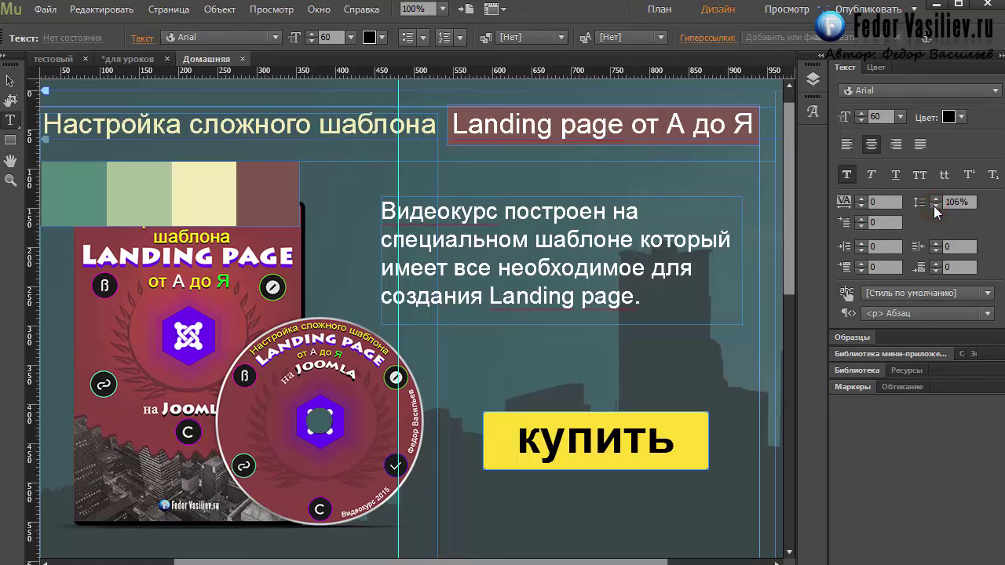
Narrow the купить frame slightly further from its right edge and preview the page in the browser
{"action": "left_click", "coordinate": [10, 80]}
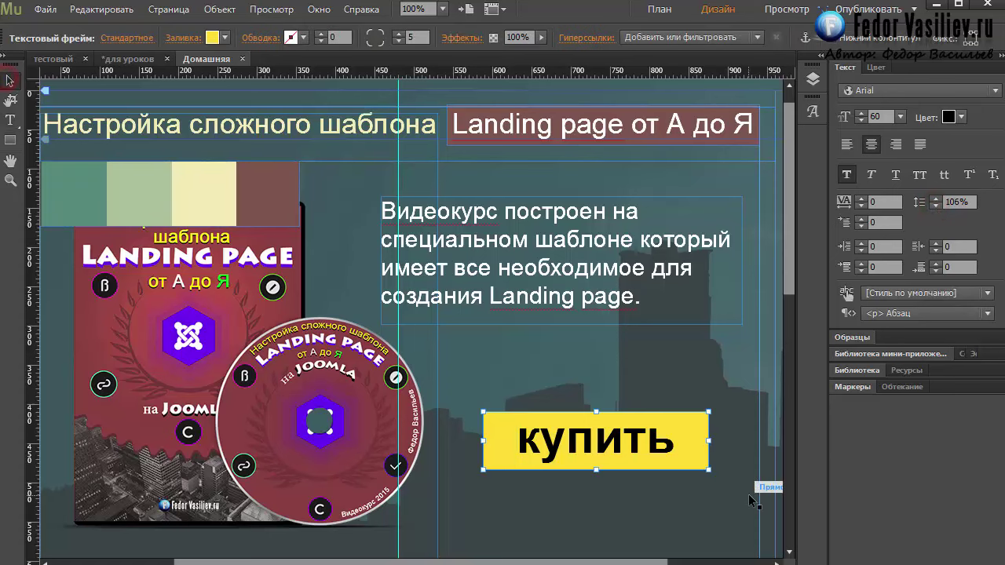
{"action": "left_click_drag", "start_coordinate": [709, 445], "coordinate": [694, 441]}
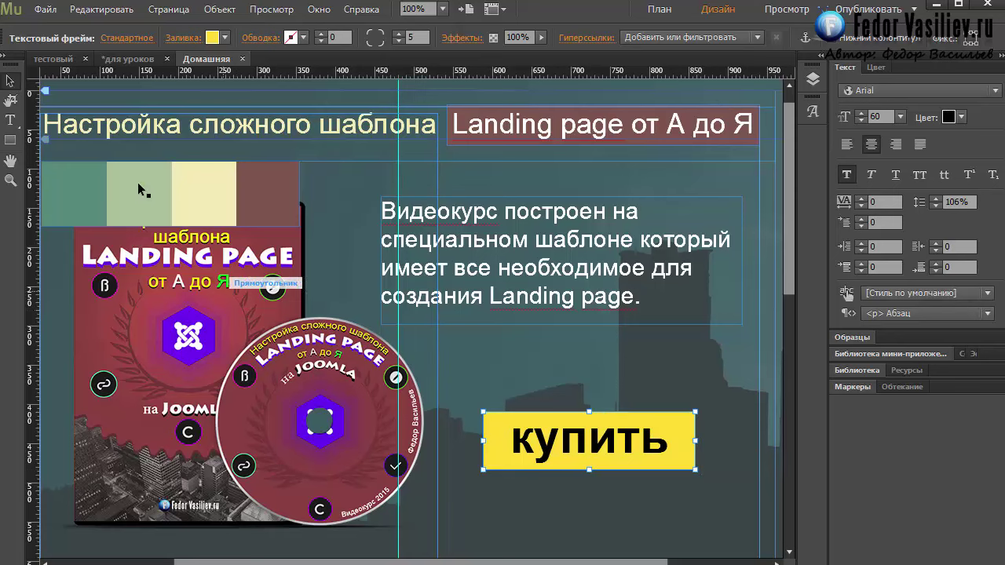
{"action": "left_click", "coordinate": [41, 11]}
{"action": "left_click", "coordinate": [113, 291]}
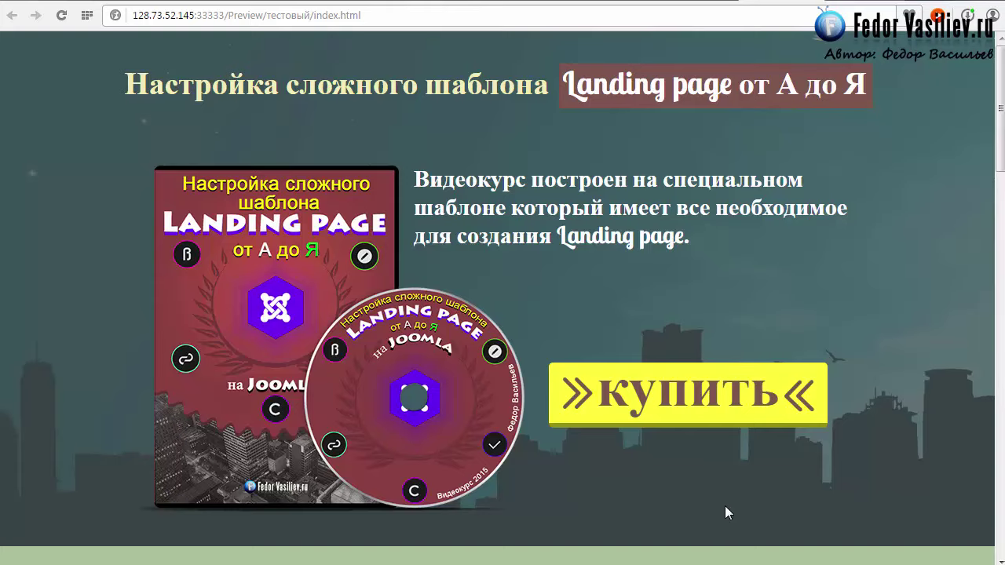
Compare the previewed для-уроков page with the finished тестовый page in the browser, examining the купить button, and return to Adobe Muse
{"action": "scroll", "coordinate": [617, 288], "scroll_direction": "down", "scroll_amount": 4}
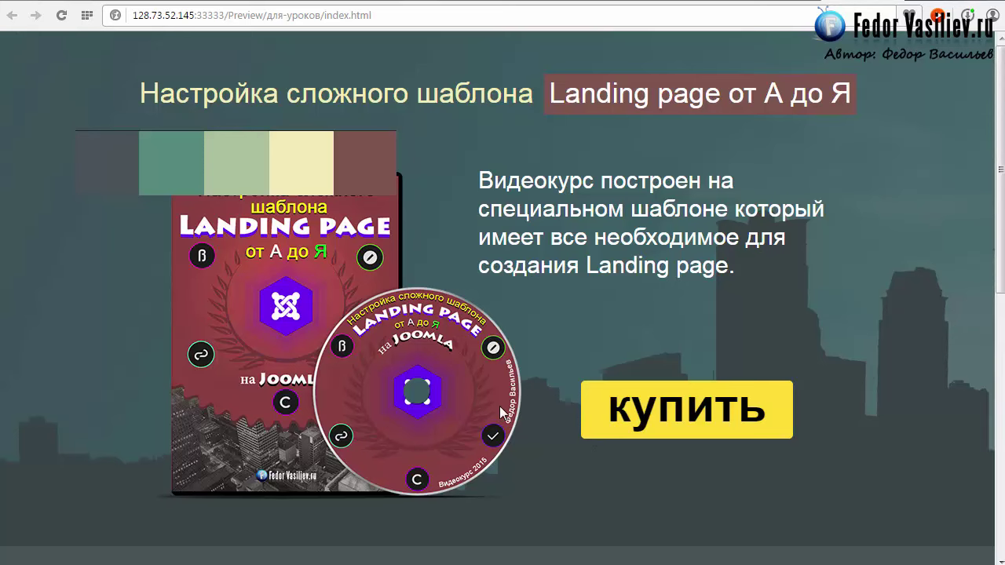
{"action": "scroll", "coordinate": [762, 414], "scroll_direction": "down", "scroll_amount": 3}
{"action": "scroll", "coordinate": [761, 413], "scroll_direction": "up", "scroll_amount": 3}
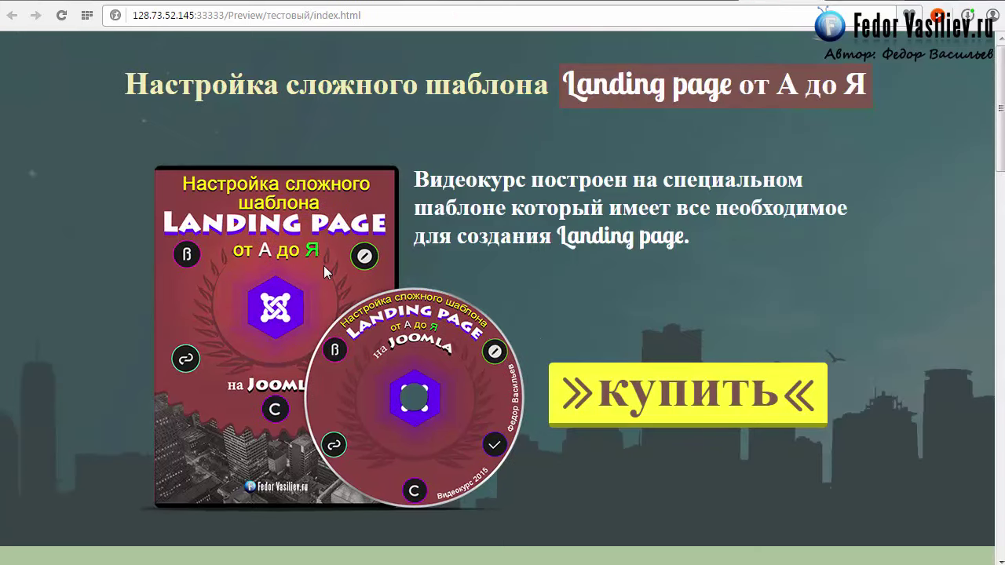
{"action": "scroll", "coordinate": [462, 267], "scroll_direction": "down", "scroll_amount": 4}
{"action": "scroll", "coordinate": [461, 262], "scroll_direction": "down", "scroll_amount": 5}
{"action": "scroll", "coordinate": [460, 263], "scroll_direction": "up", "scroll_amount": 5}
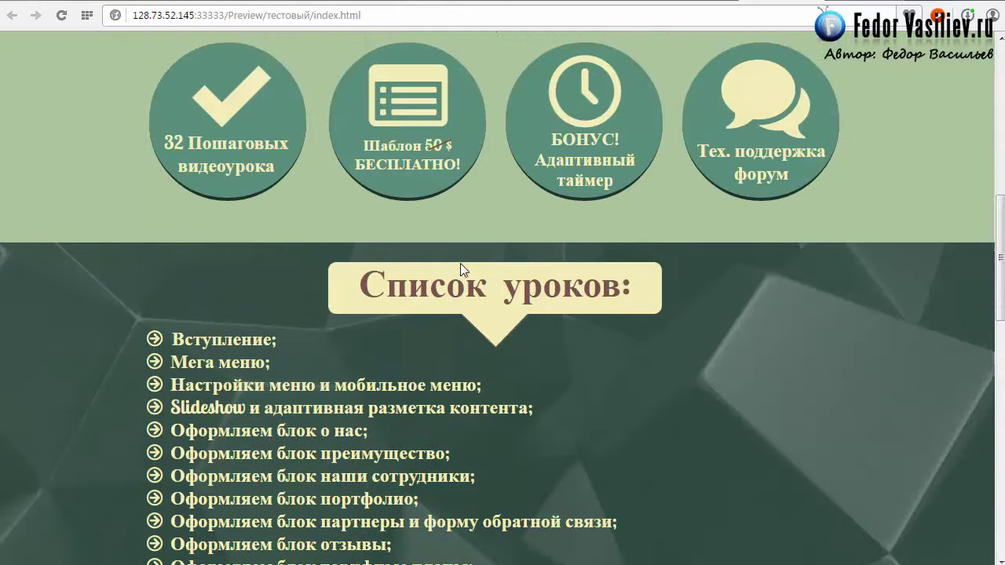
{"action": "scroll", "coordinate": [460, 263], "scroll_direction": "up", "scroll_amount": 4}
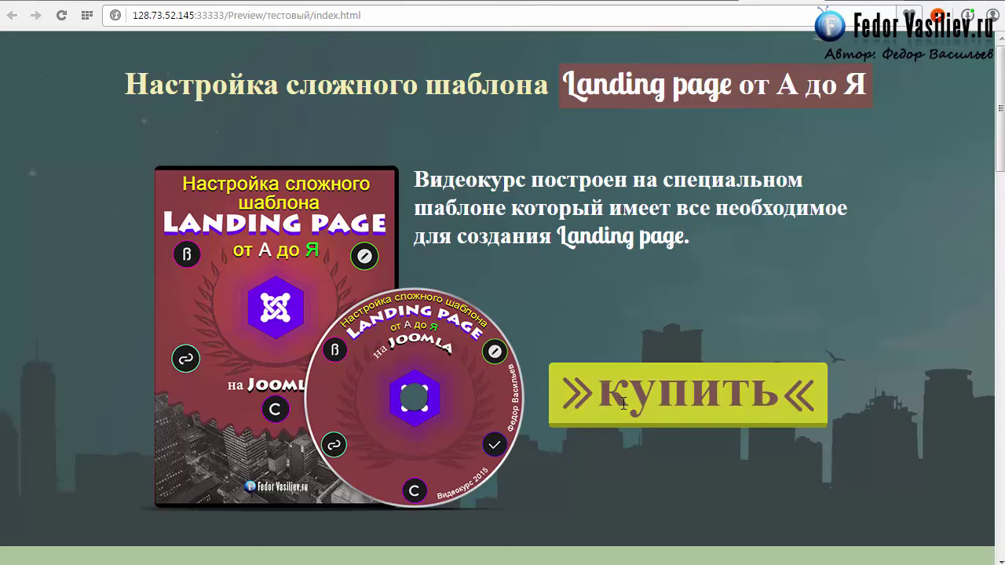
{"action": "key", "text": "ctrl+Tab"}
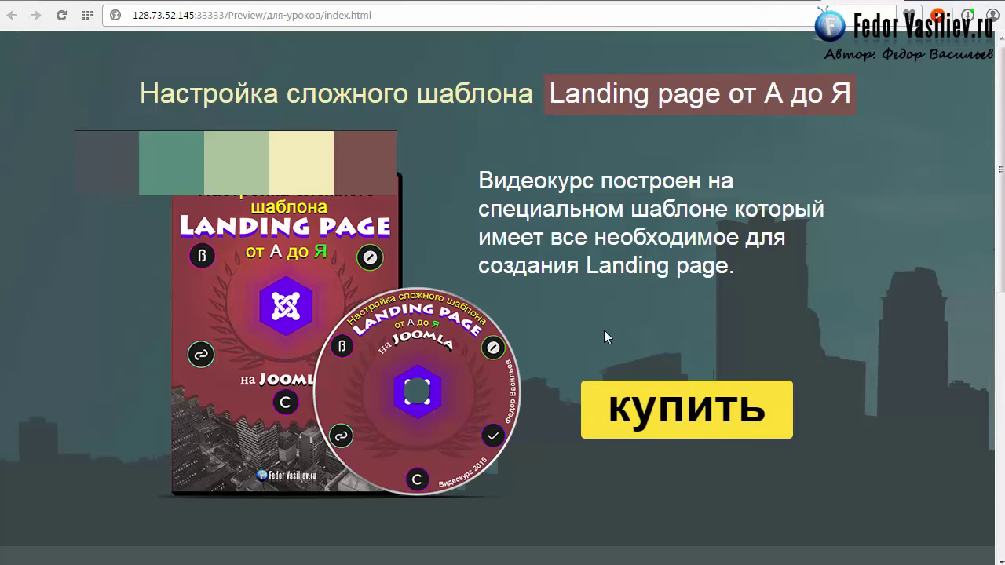
{"action": "key", "text": "ctrl+Tab"}
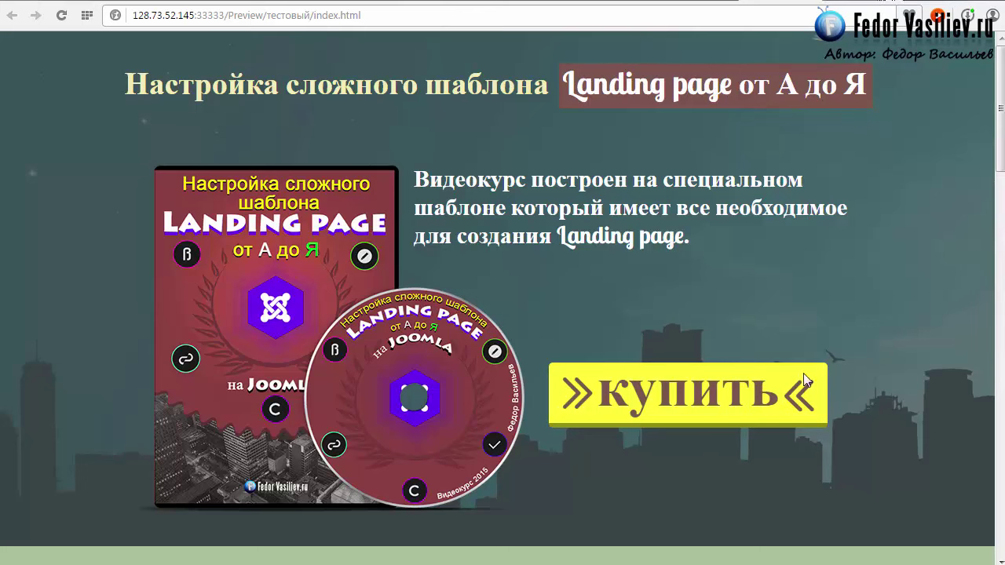
{"action": "key", "text": "alt+Tab"}
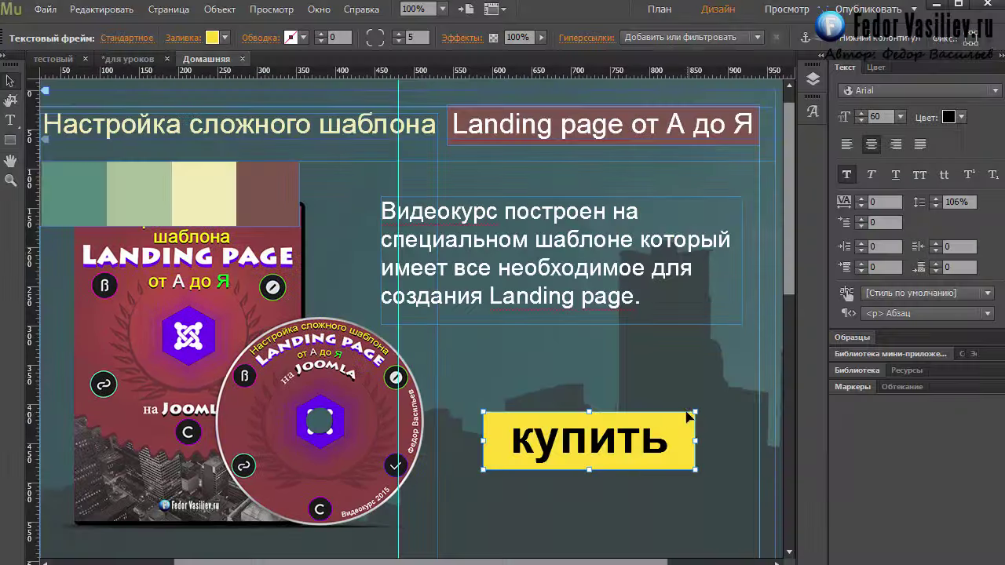
Give the купить button a black stroke of width 4, deselect it and preview the page in the browser
{"action": "left_click", "coordinate": [503, 436]}
{"action": "left_click", "coordinate": [319, 36]}
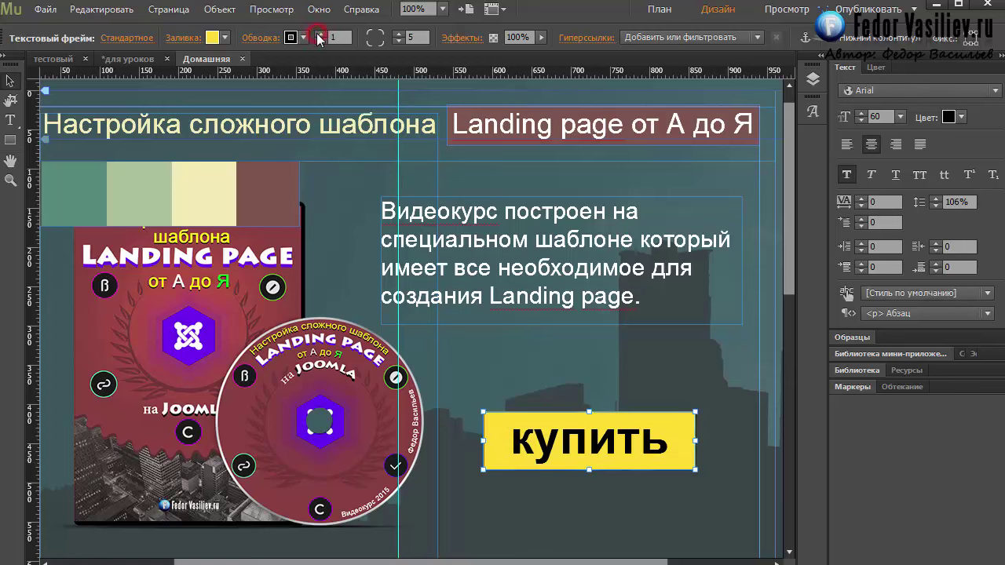
{"action": "left_click", "coordinate": [320, 35]}
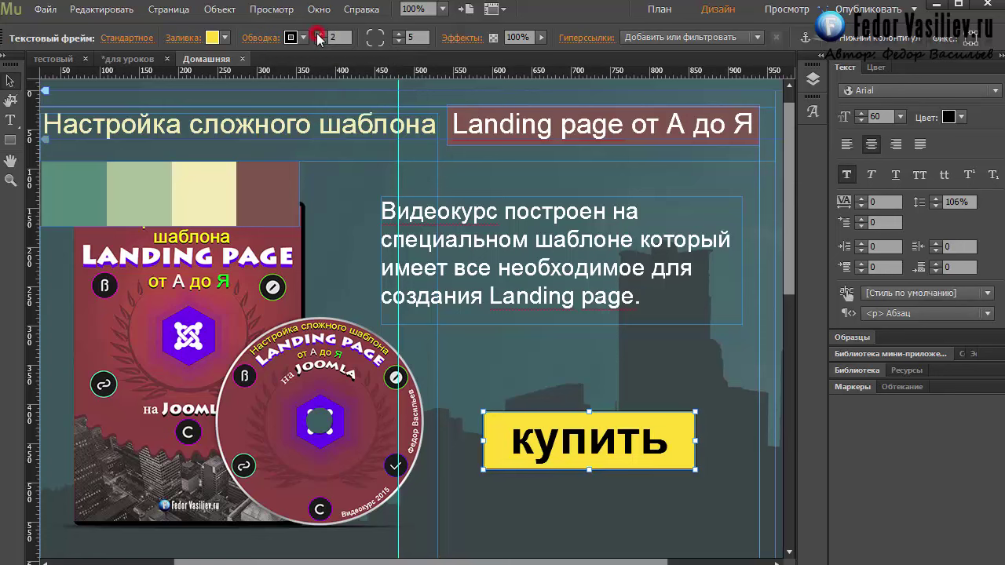
{"action": "left_click", "coordinate": [319, 35]}
{"action": "left_click", "coordinate": [320, 35]}
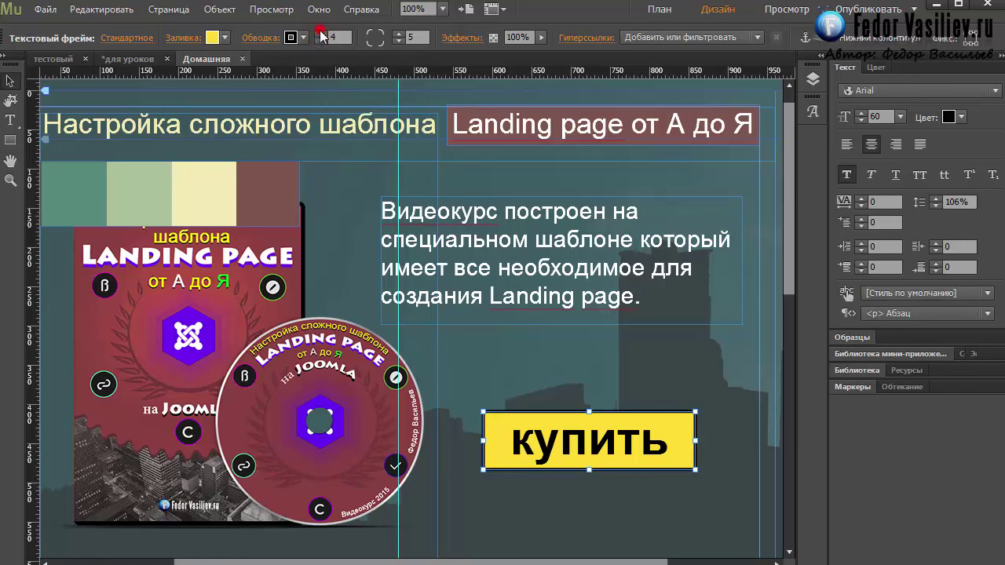
{"action": "left_click", "coordinate": [454, 398]}
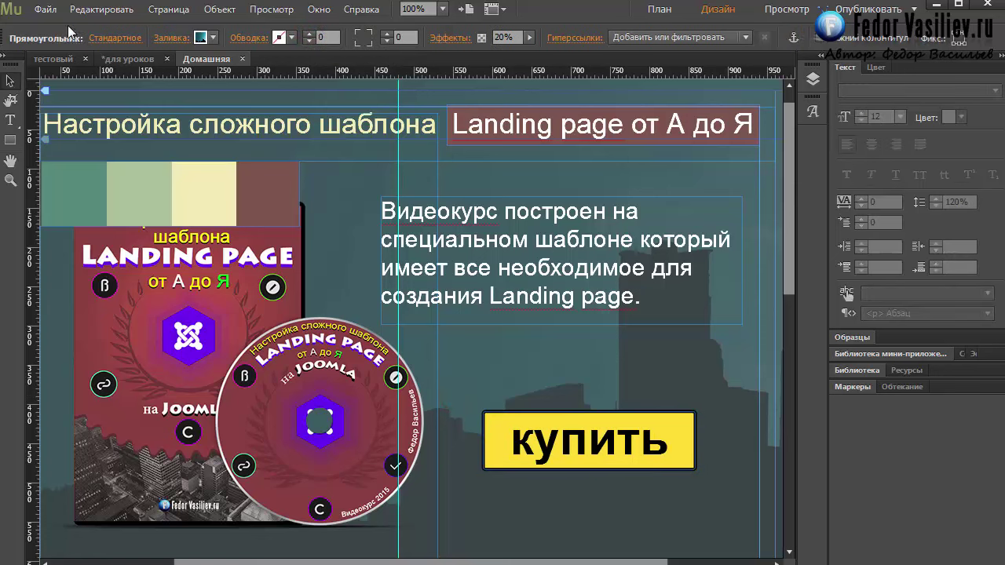
{"action": "left_click", "coordinate": [45, 9]}
{"action": "left_click", "coordinate": [116, 276]}
Set the купить button's stroke to the yellow sampled from its fill and darken it to 63% brightness, A18520
{"action": "left_click", "coordinate": [512, 446]}
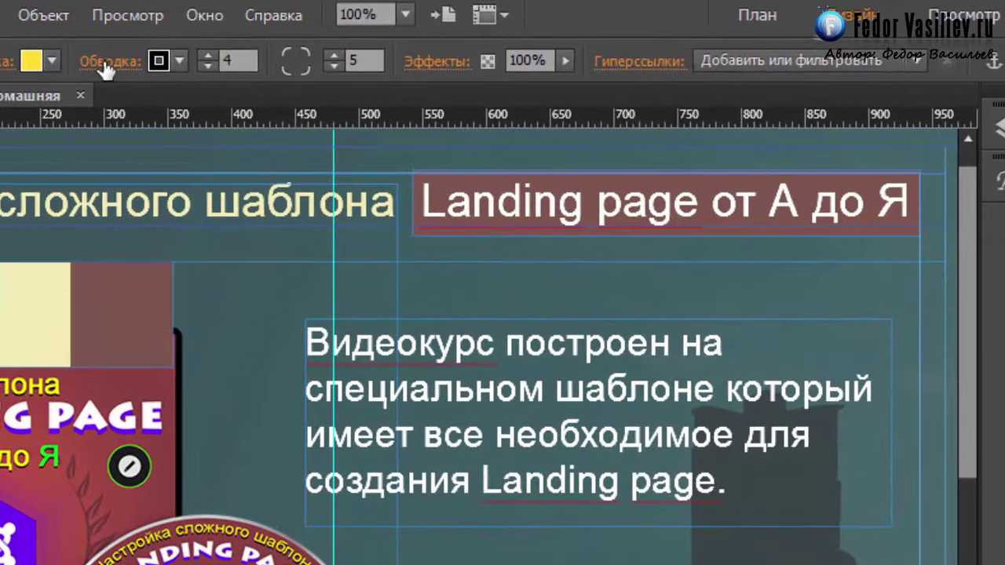
{"action": "left_click", "coordinate": [107, 62]}
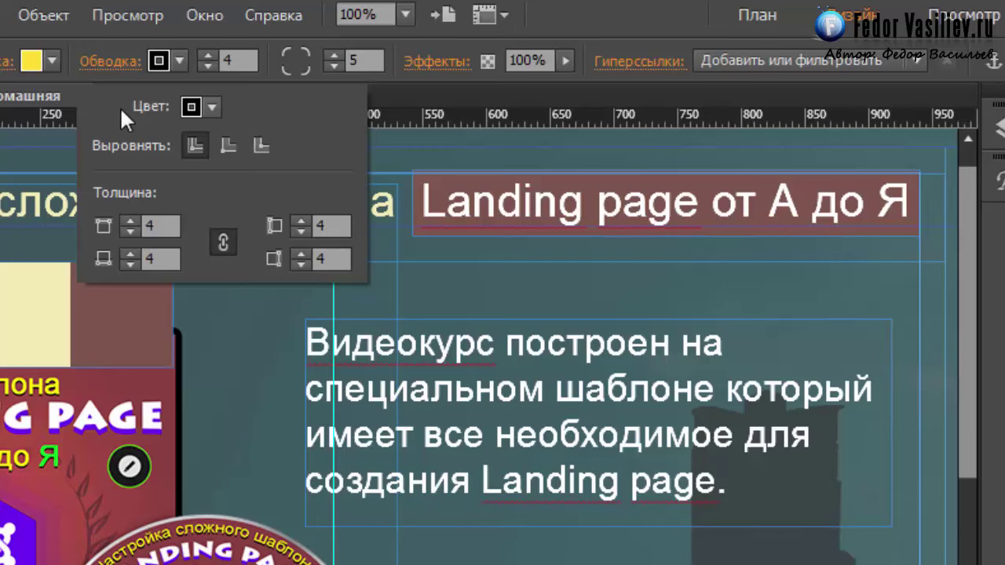
{"action": "left_click", "coordinate": [212, 109]}
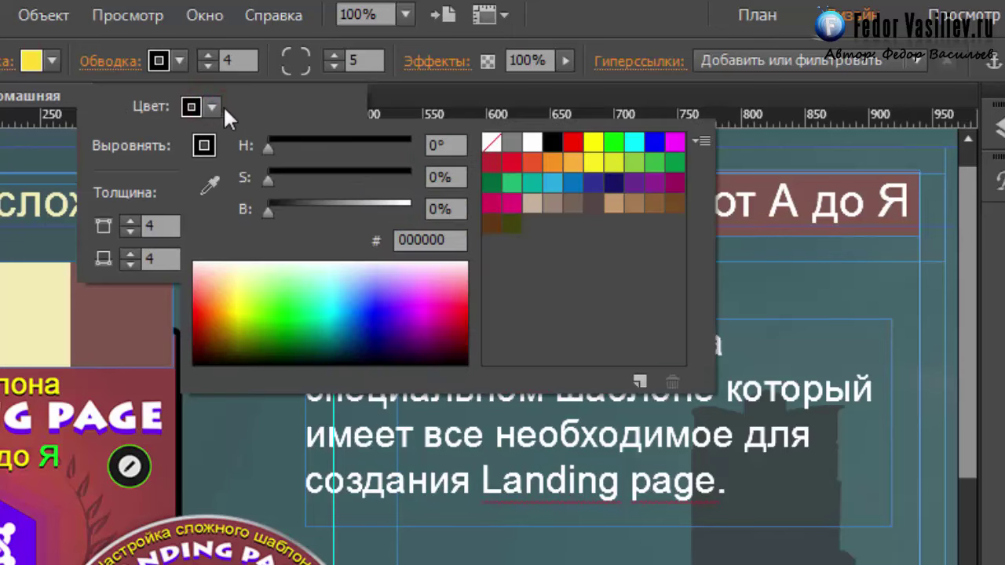
{"action": "left_click", "coordinate": [206, 185]}
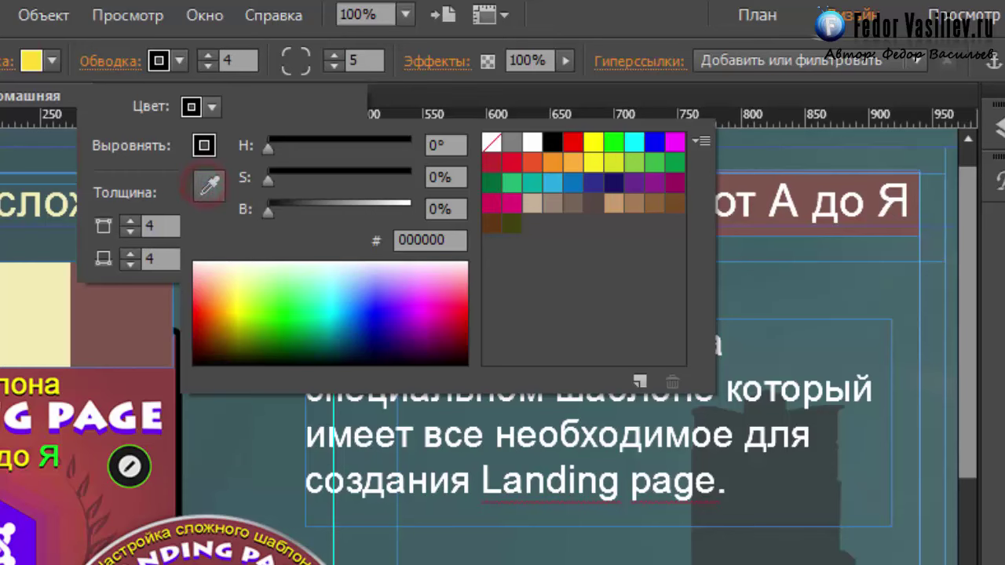
{"action": "left_click", "coordinate": [32, 60]}
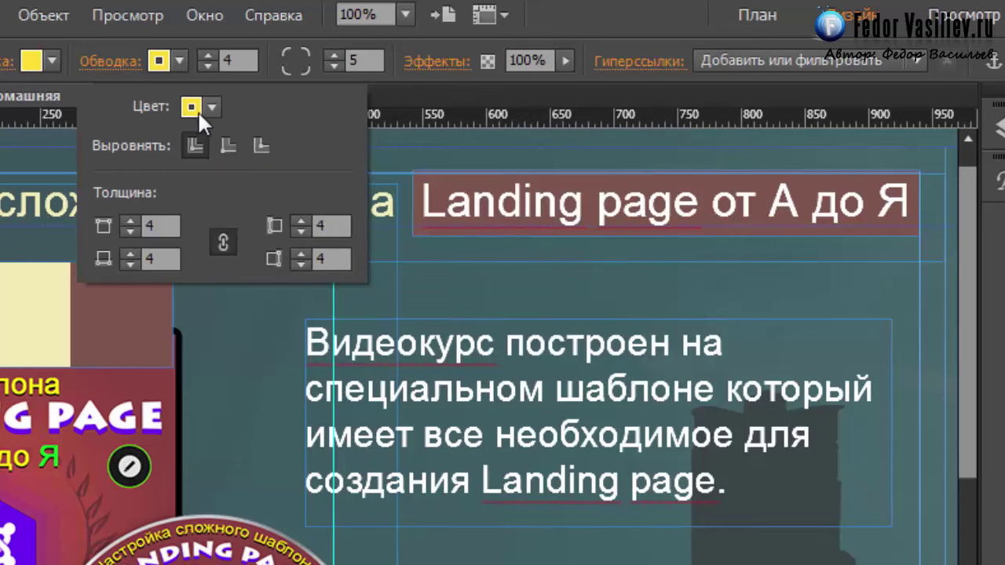
{"action": "left_click", "coordinate": [198, 111]}
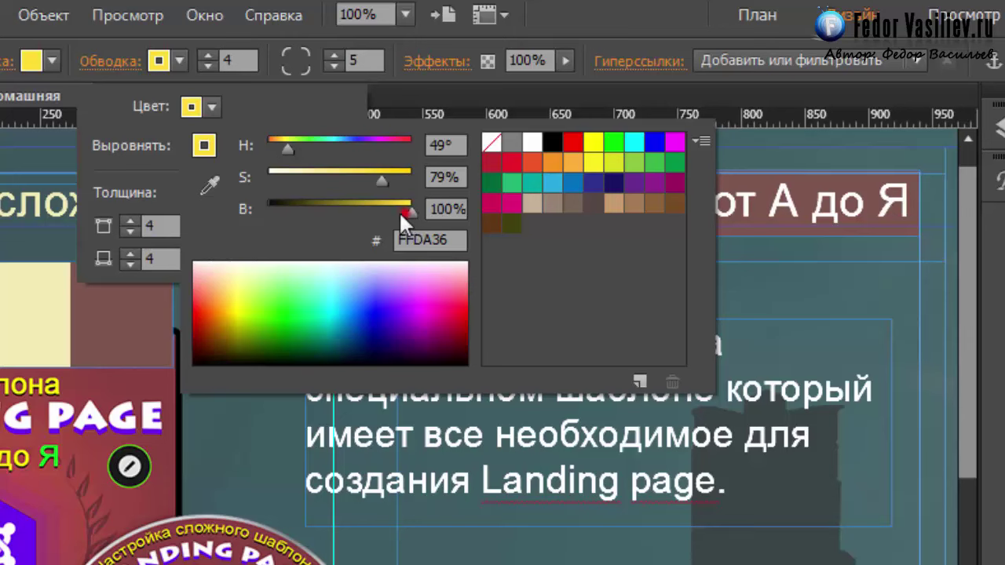
{"action": "left_click_drag", "start_coordinate": [400, 211], "coordinate": [359, 209]}
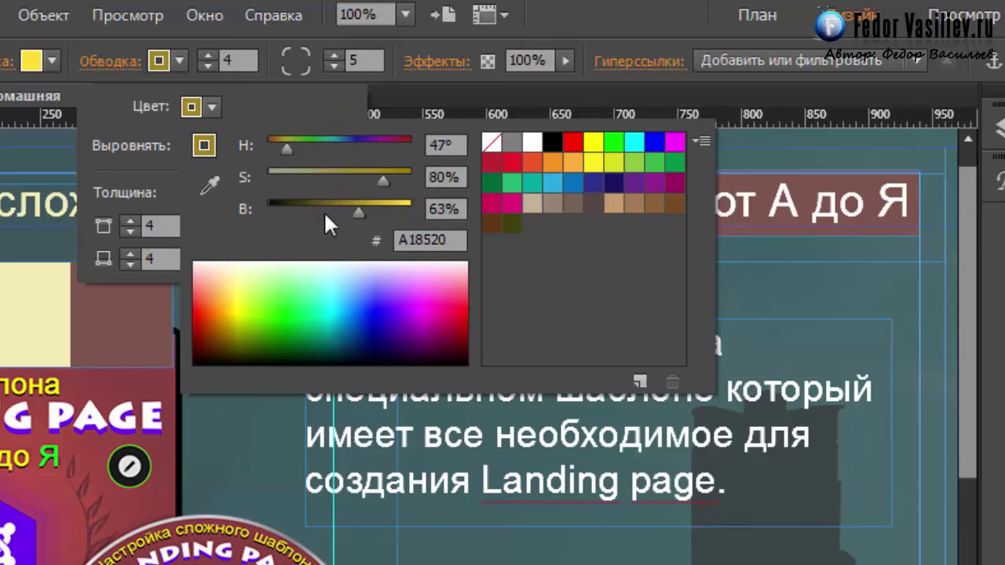
{"action": "left_click", "coordinate": [287, 84]}
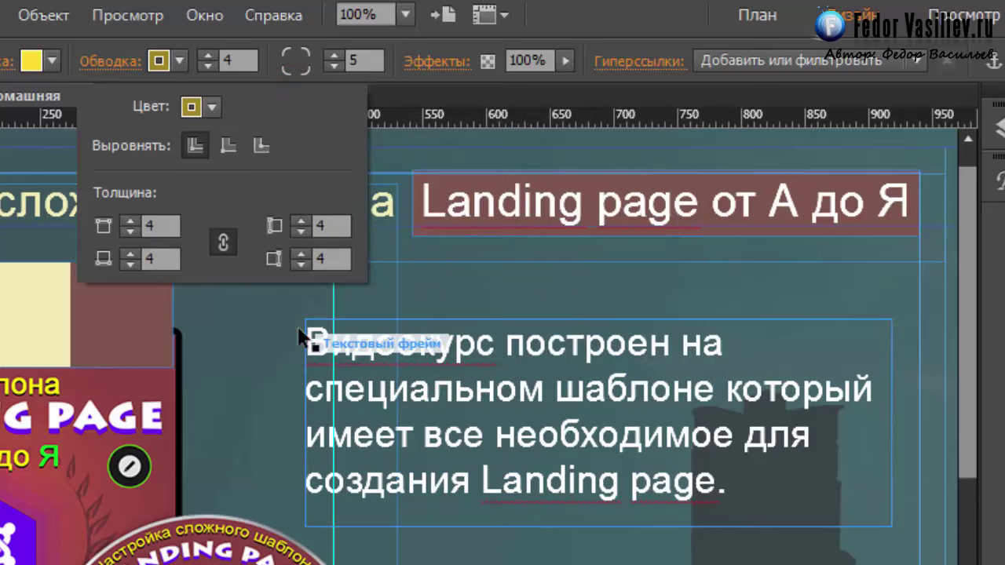
Try the second and third stroke alignment options on the купить button and return to the first one
{"action": "left_click", "coordinate": [229, 146]}
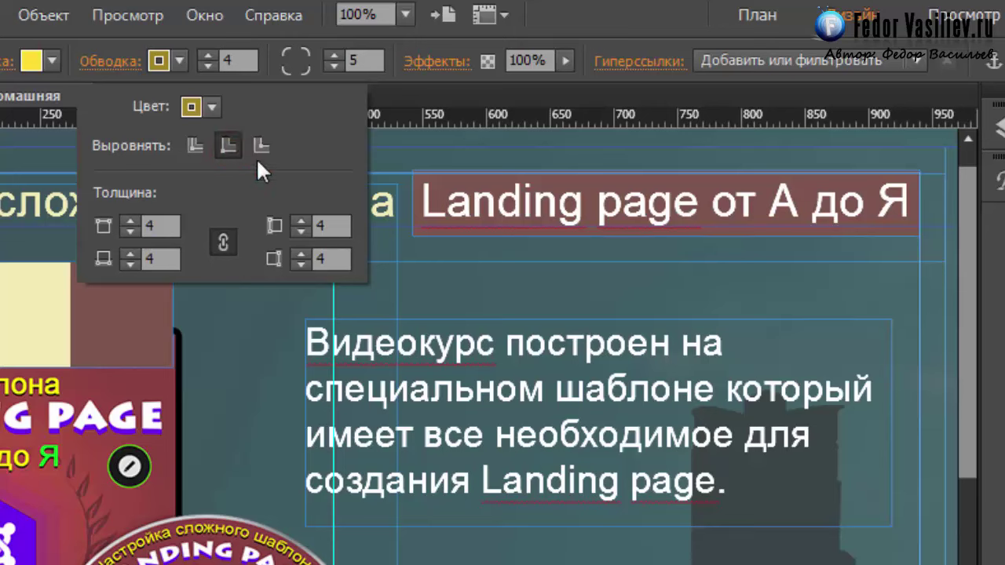
{"action": "left_click", "coordinate": [260, 150]}
{"action": "left_click", "coordinate": [197, 146]}
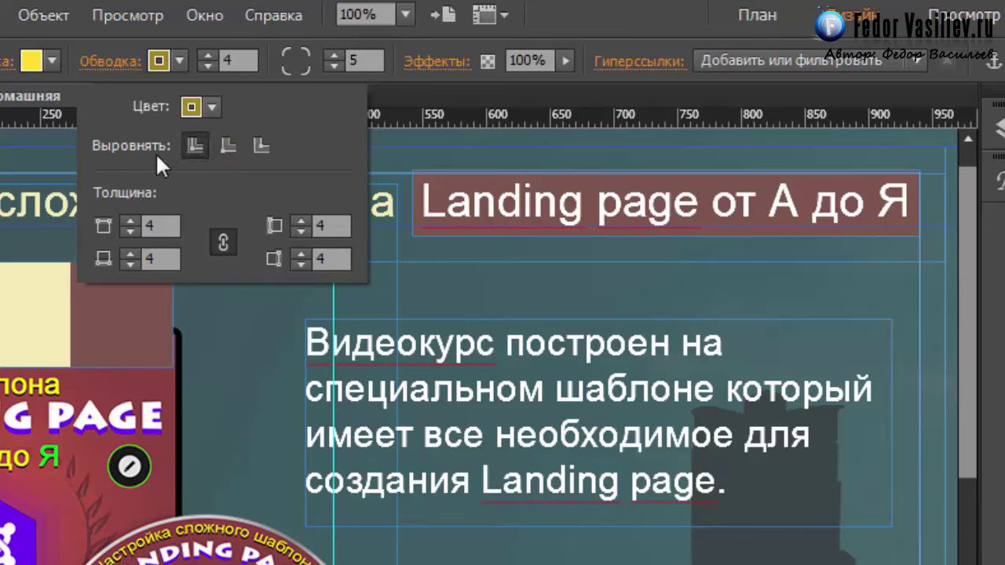
Try a linked stroke width of 3 on all sides of the купить button and return it to 4
{"action": "left_click", "coordinate": [223, 245]}
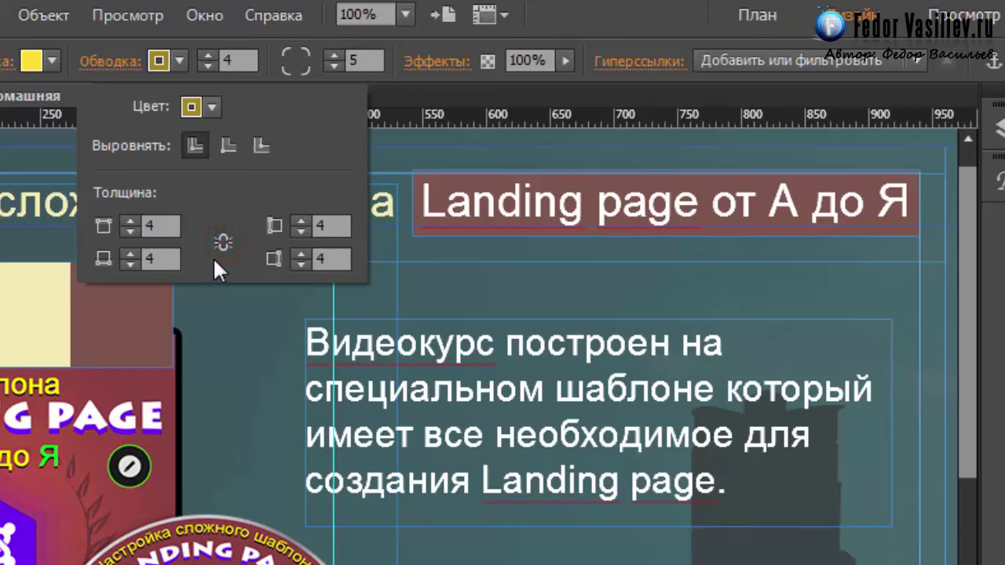
{"action": "left_click", "coordinate": [129, 231]}
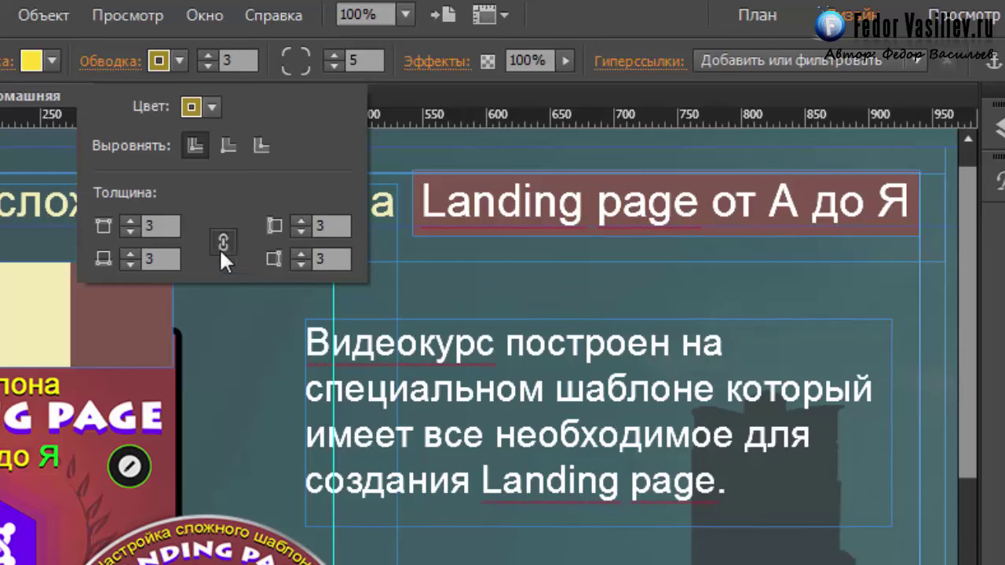
{"action": "left_click", "coordinate": [128, 221]}
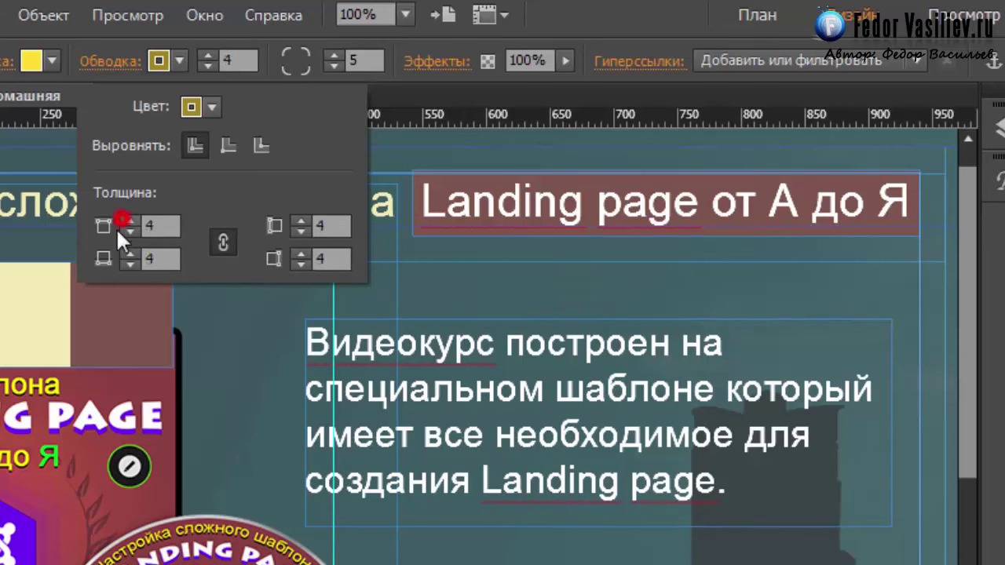
Unlink the купить button's stroke widths and set the top, left and right sides to 0, keeping the 4-wide bottom stroke
{"action": "left_click", "coordinate": [223, 242]}
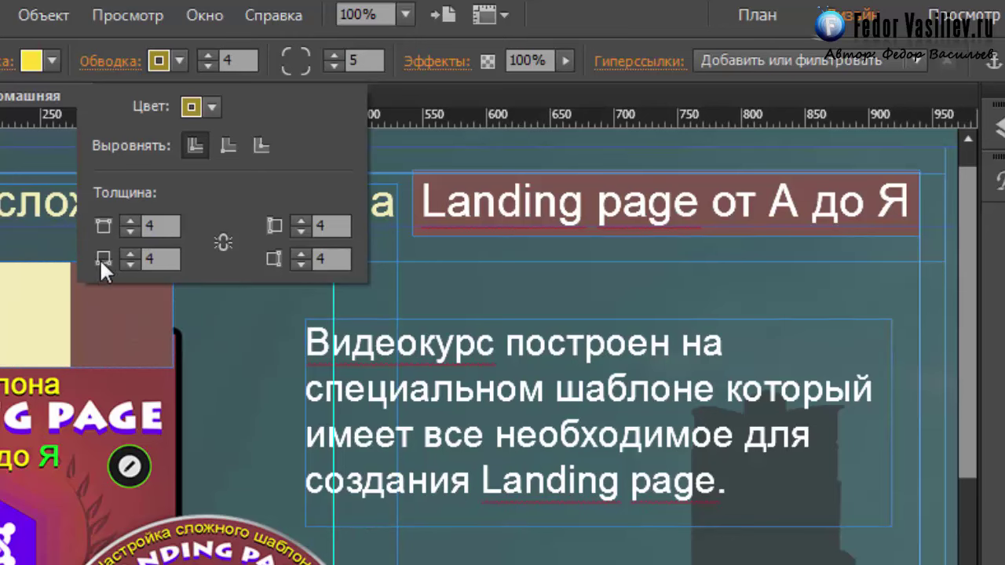
{"action": "left_click", "coordinate": [129, 225]}
{"action": "type", "text": "0"}
{"action": "key", "text": "Return"}
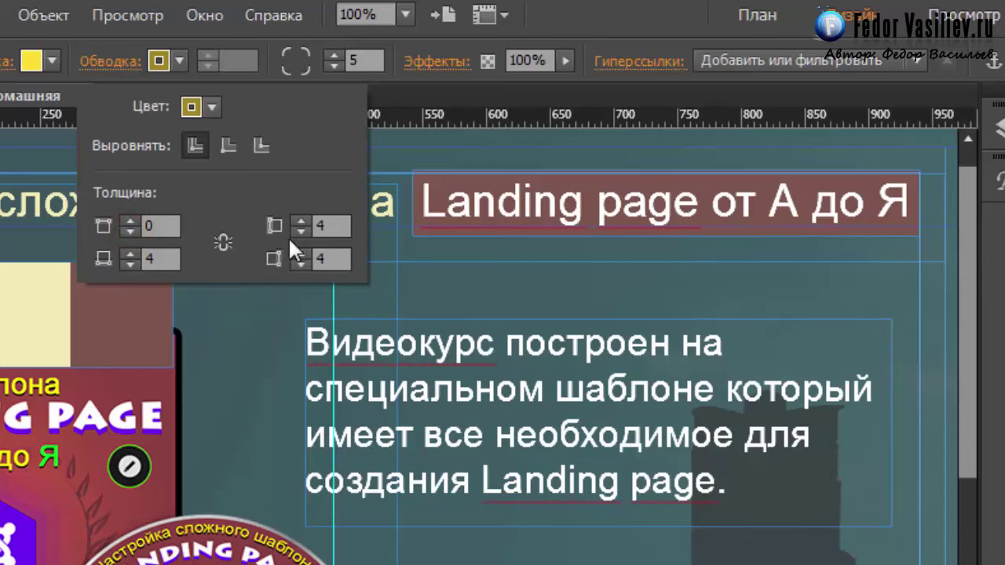
{"action": "left_click", "coordinate": [300, 228]}
{"action": "left_click", "coordinate": [300, 228]}
{"action": "left_click", "coordinate": [299, 228]}
{"action": "left_click", "coordinate": [300, 262]}
{"action": "left_click", "coordinate": [300, 262]}
{"action": "left_click", "coordinate": [301, 262]}
{"action": "left_click", "coordinate": [300, 263]}
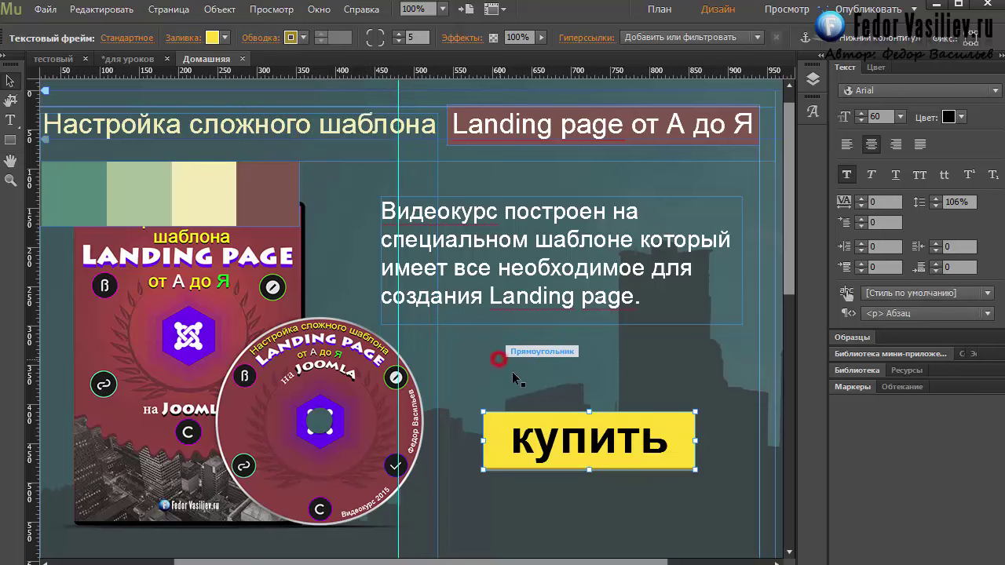
Preview the page in the browser to check the купить button's bottom stroke, and return to Adobe Muse
{"action": "left_click", "coordinate": [43, 9]}
{"action": "left_click", "coordinate": [138, 277]}
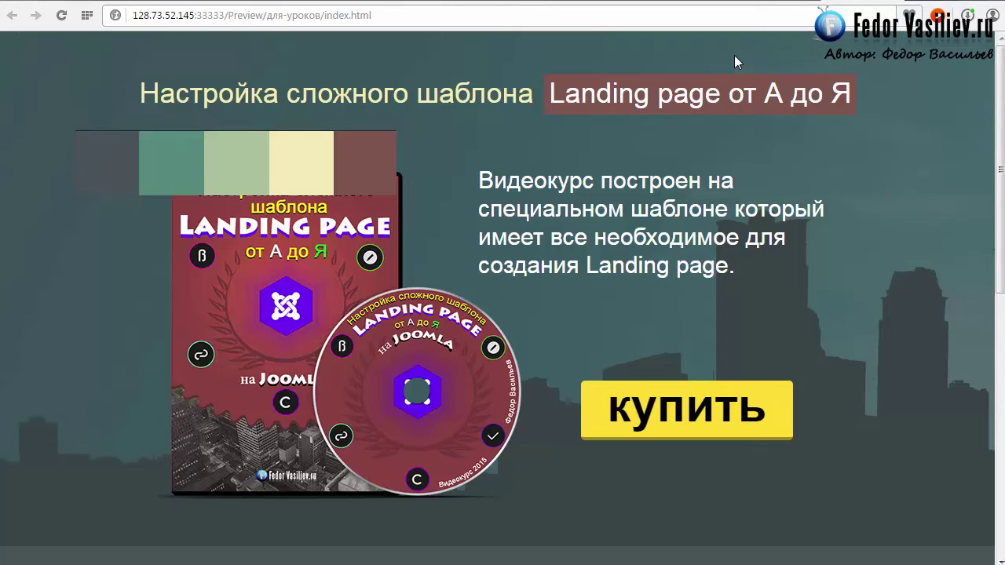
{"action": "key", "text": "ctrl+Tab"}
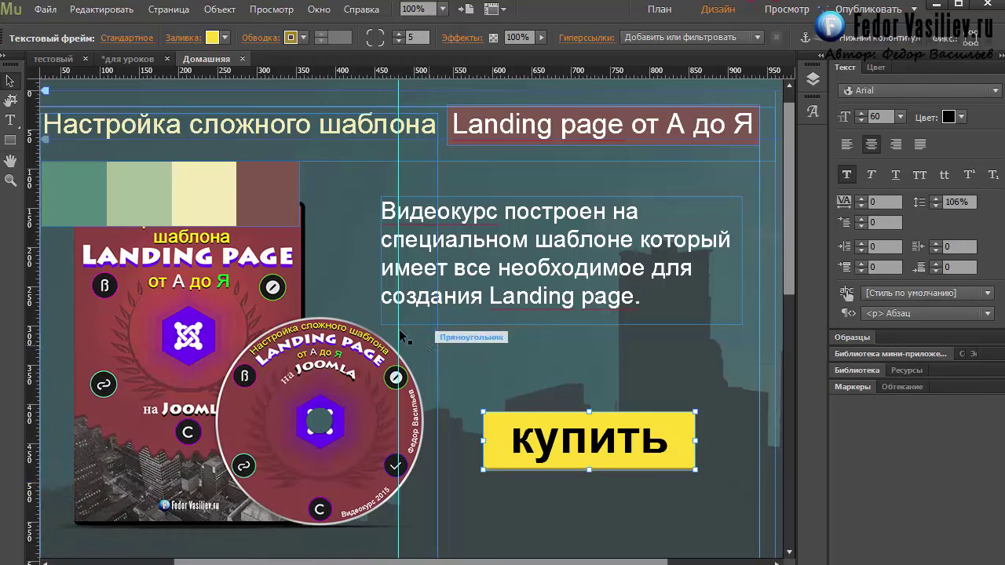
Switch the купить button to its Курсор над кнопкой state and change the fill to a darker yellow, CF9E00, with 100% saturation and 81% brightness
{"action": "left_click", "coordinate": [121, 41]}
{"action": "left_click", "coordinate": [121, 41]}
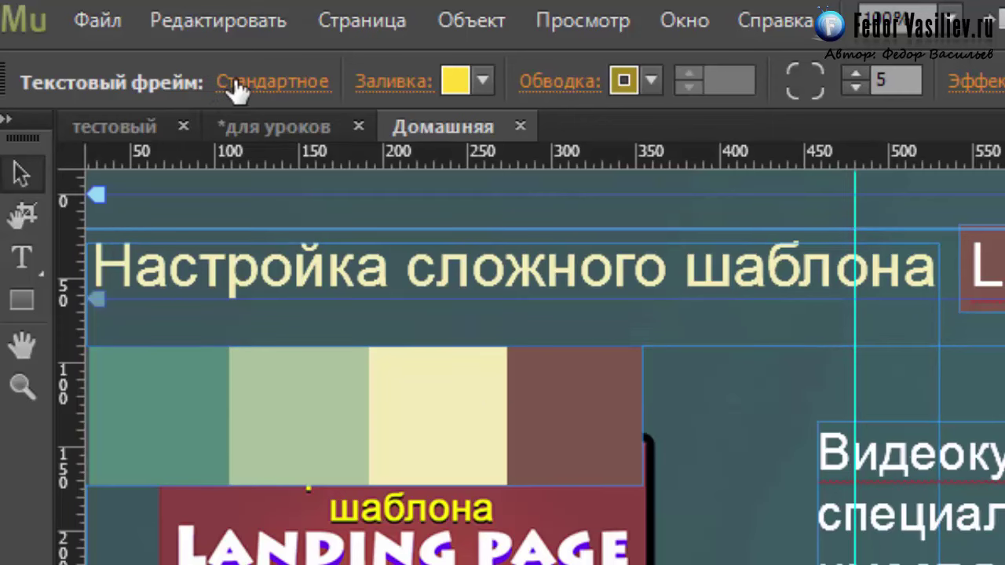
{"action": "left_click", "coordinate": [292, 84]}
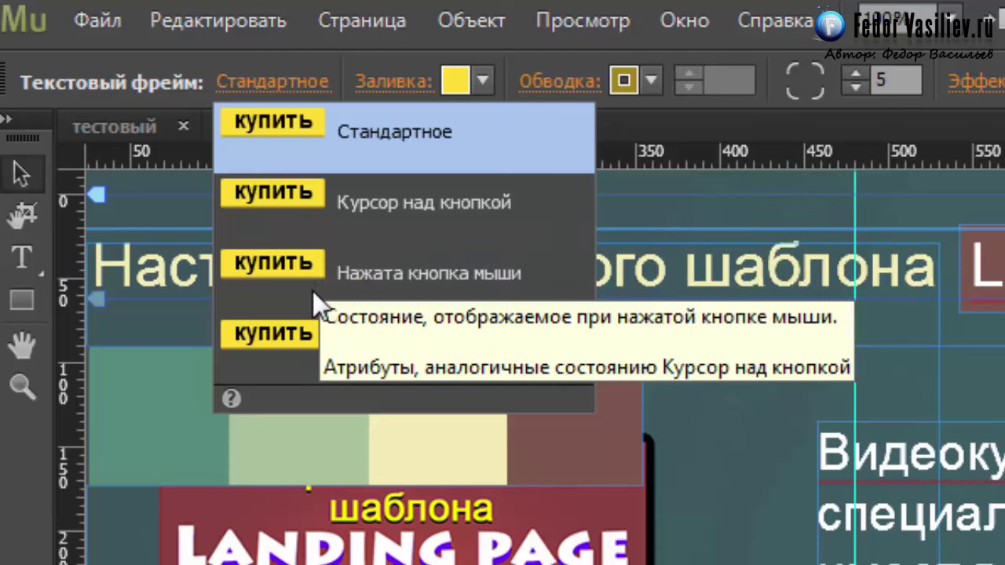
{"action": "left_click", "coordinate": [367, 219]}
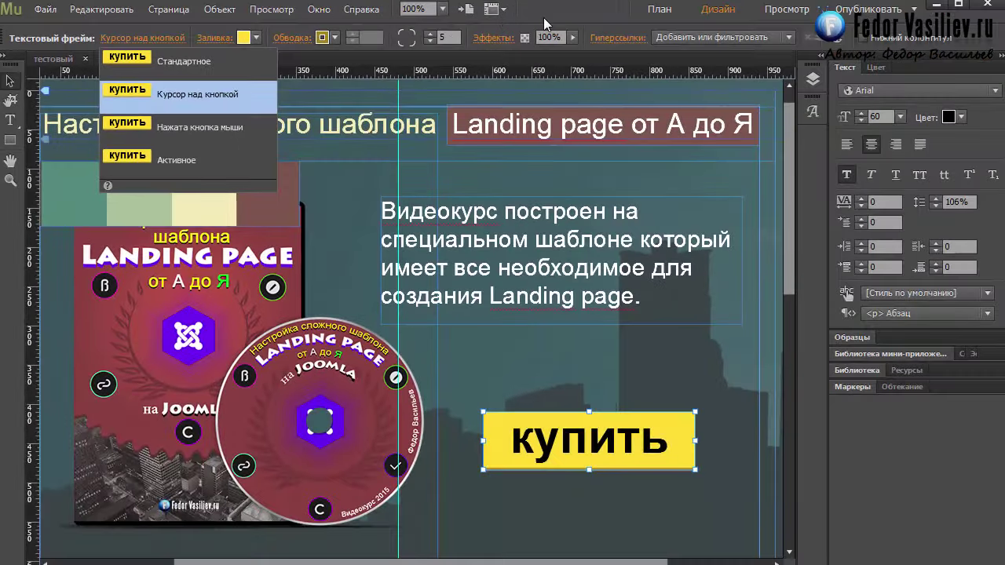
{"action": "left_click", "coordinate": [547, 23]}
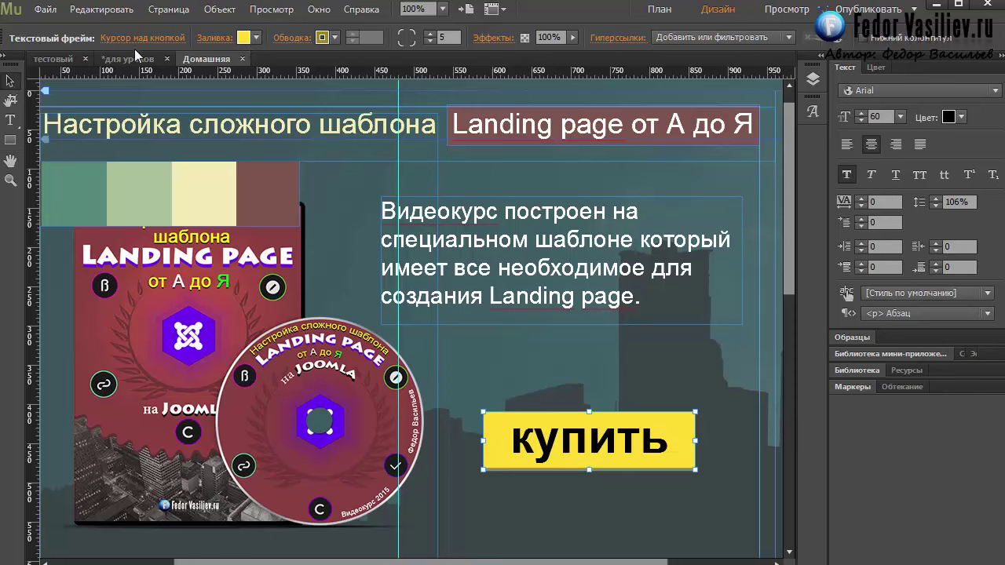
{"action": "left_click", "coordinate": [255, 40]}
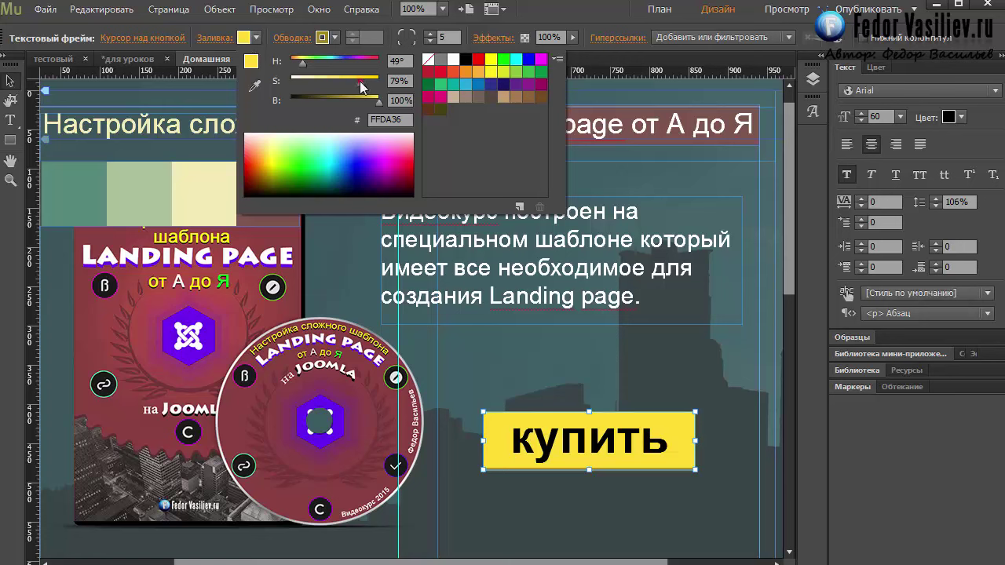
{"action": "left_click_drag", "start_coordinate": [361, 82], "coordinate": [362, 102]}
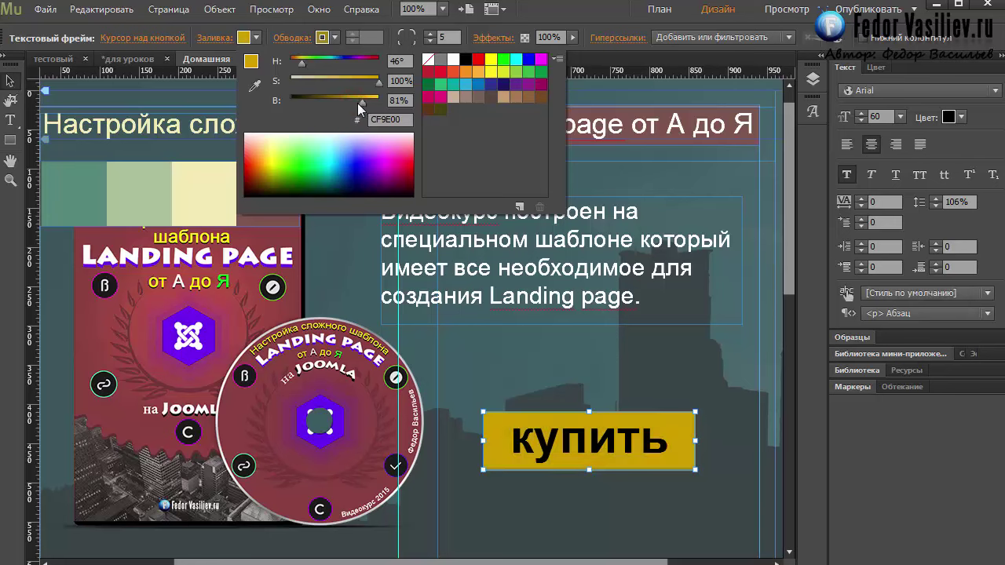
{"action": "left_click", "coordinate": [524, 17]}
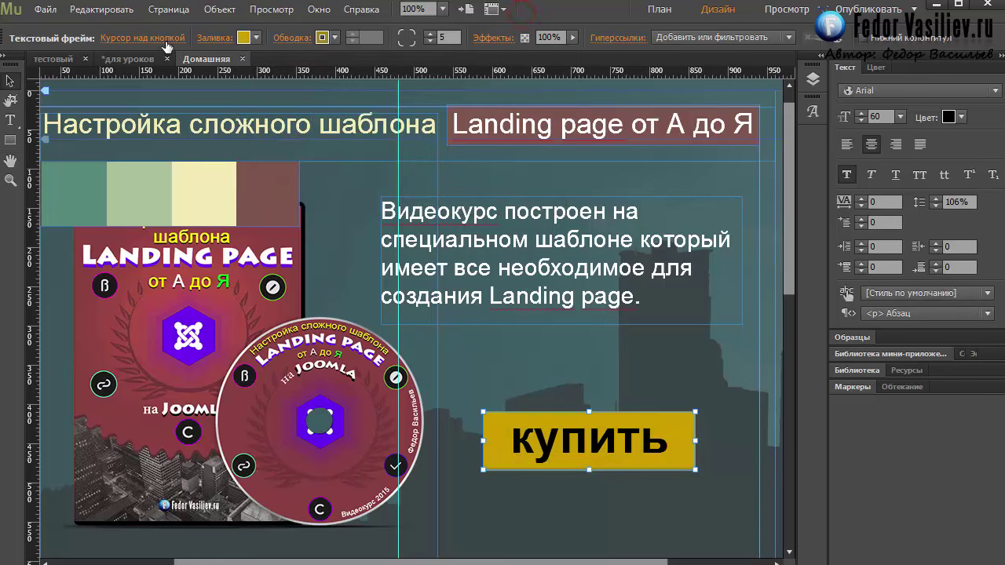
Preview the page in the browser, compare the купить button's hover look with the finished тестовый page, and return to Adobe Muse
{"action": "left_click", "coordinate": [165, 39]}
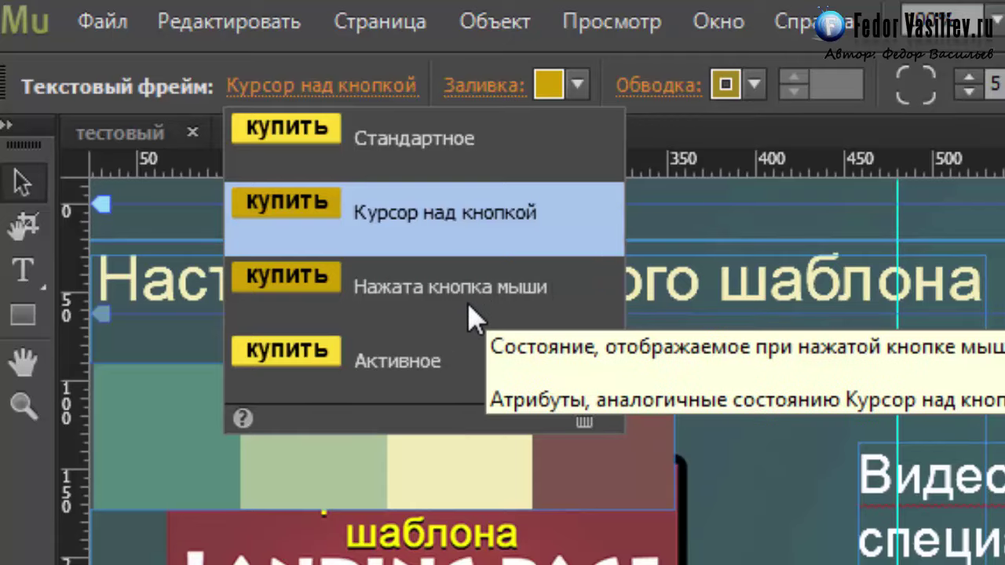
{"action": "key", "text": "Escape"}
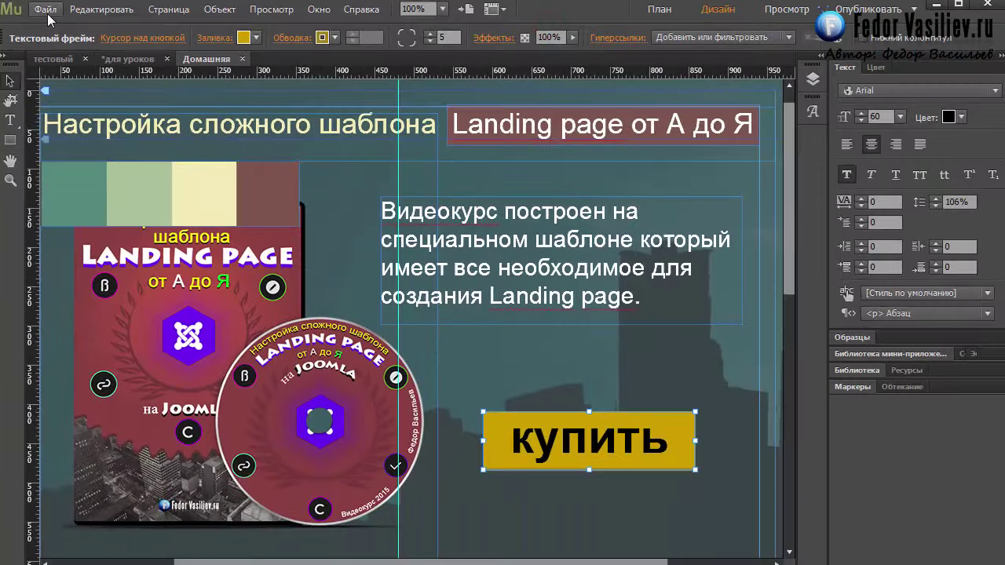
{"action": "left_click", "coordinate": [107, 24]}
{"action": "left_click", "coordinate": [110, 276]}
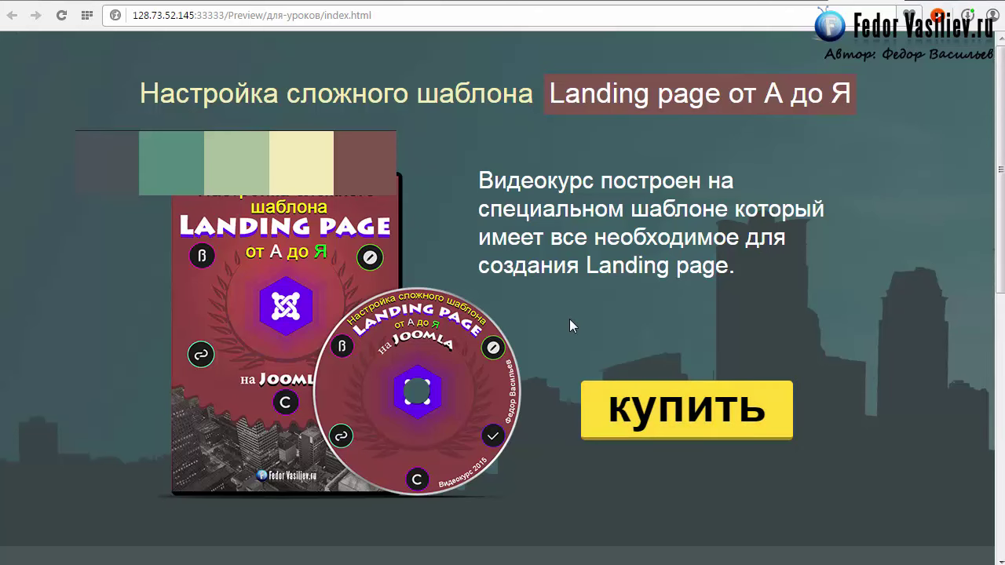
{"action": "key", "text": "alt+Tab"}
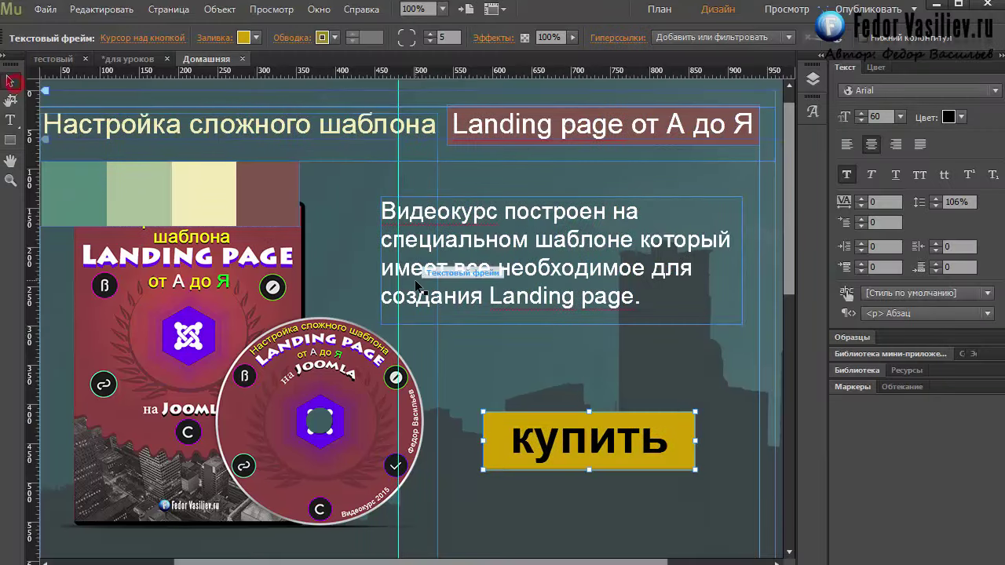
{"action": "left_click", "coordinate": [491, 382]}
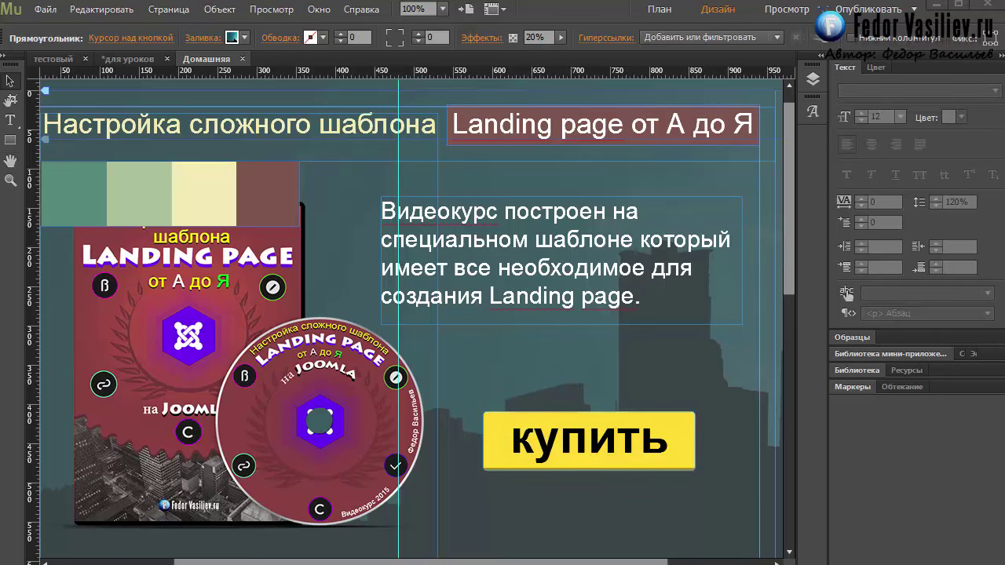
{"action": "left_click", "coordinate": [941, 4]}
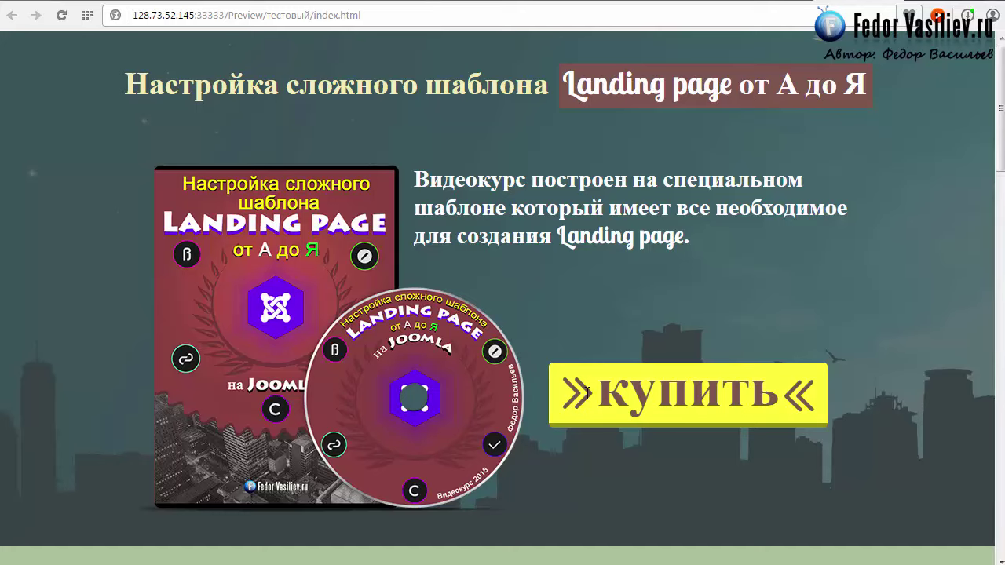
{"action": "key", "text": "alt+Tab"}
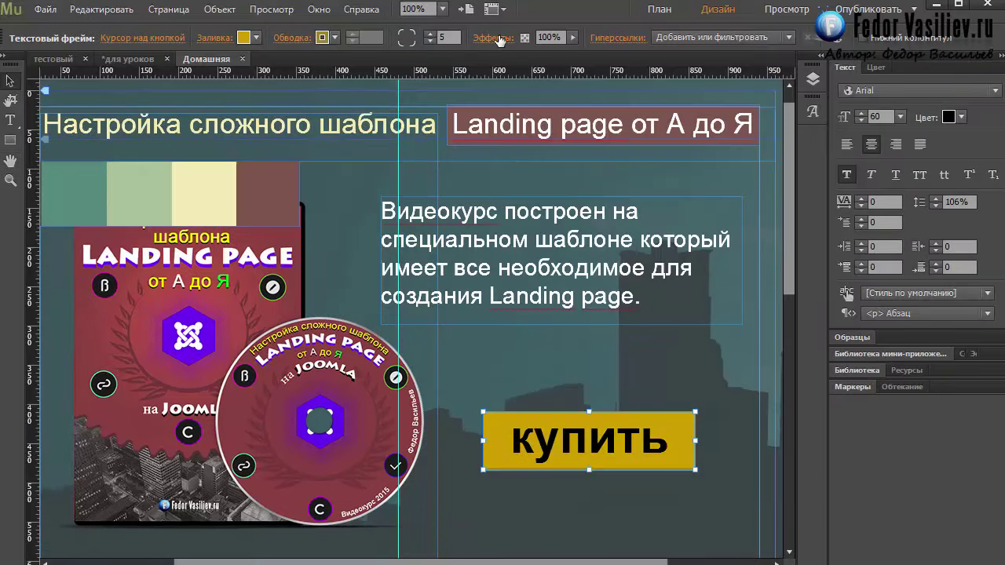
With the Курсор над кнопкой state active, add a shadow to the купить button, keeping the default black colour and settings
{"action": "left_click", "coordinate": [551, 37]}
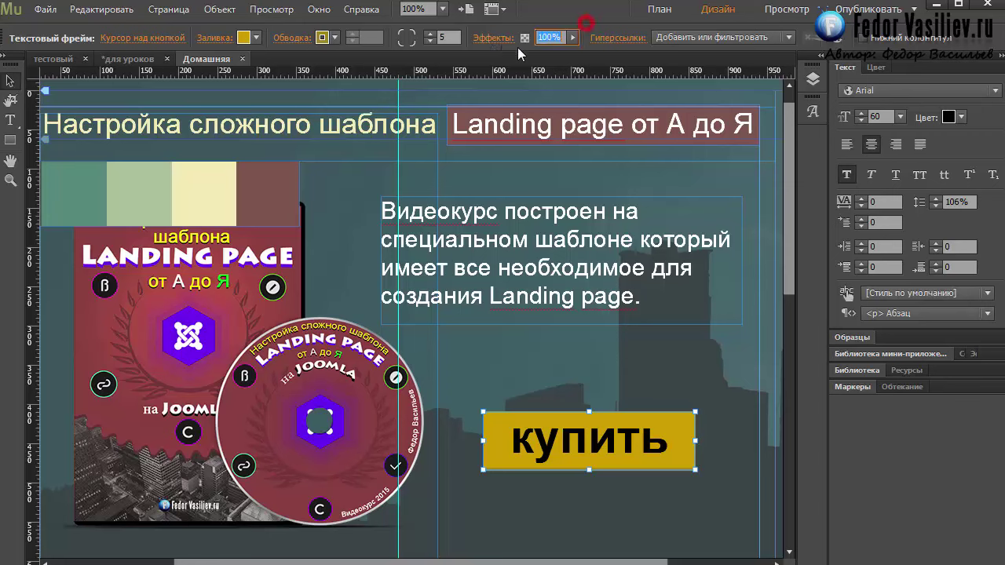
{"action": "left_click", "coordinate": [146, 38]}
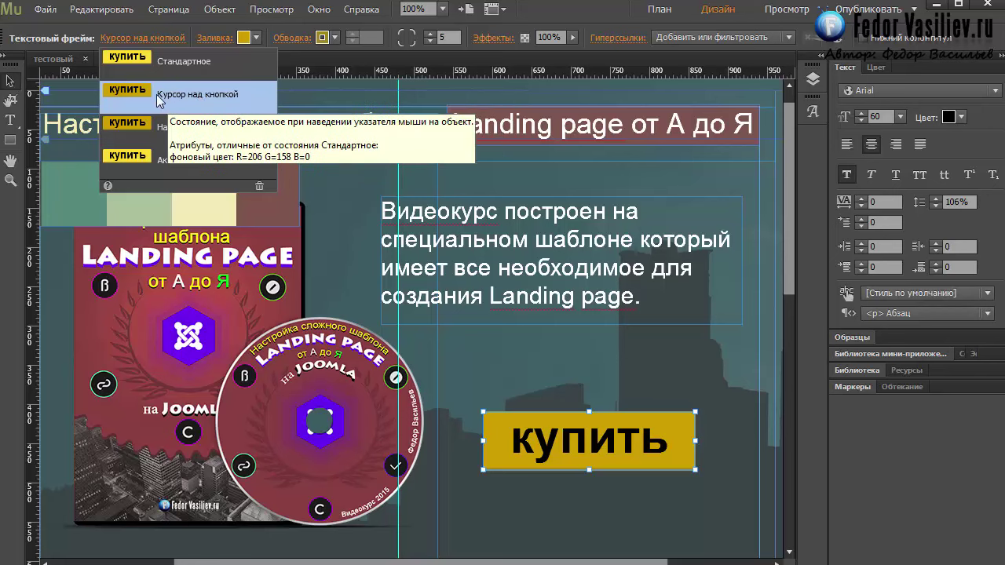
{"action": "left_click", "coordinate": [204, 90]}
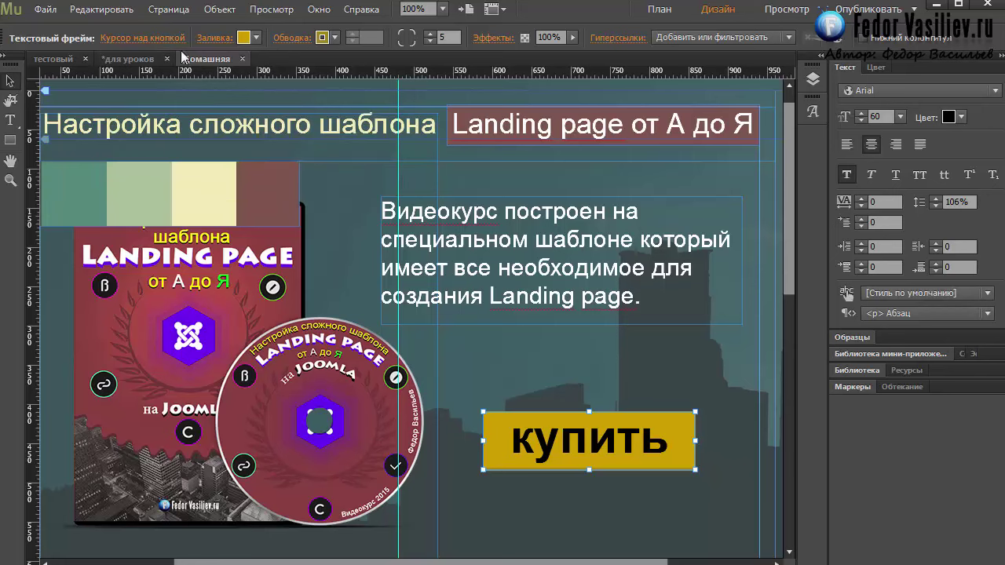
{"action": "left_click", "coordinate": [177, 40]}
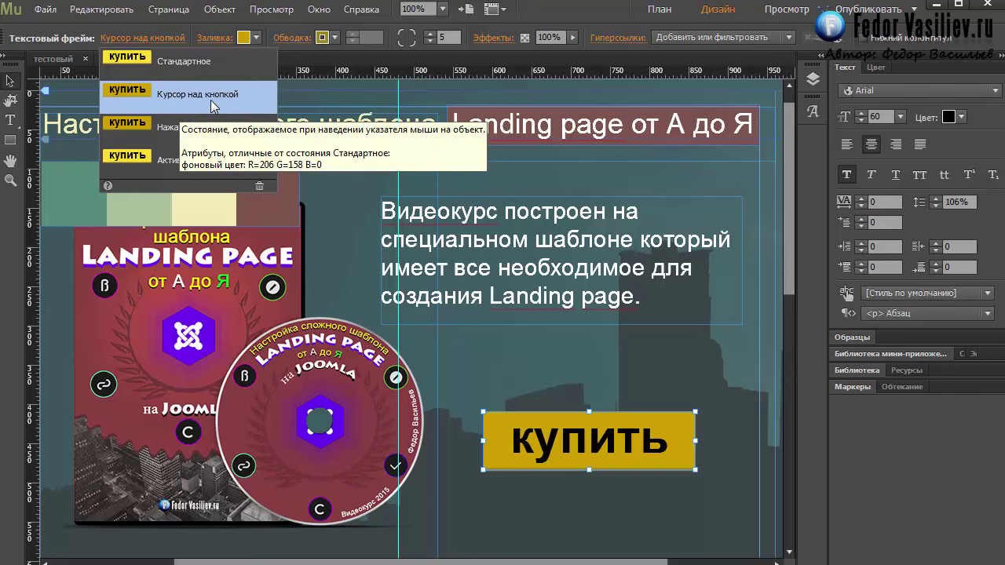
{"action": "left_click", "coordinate": [496, 39]}
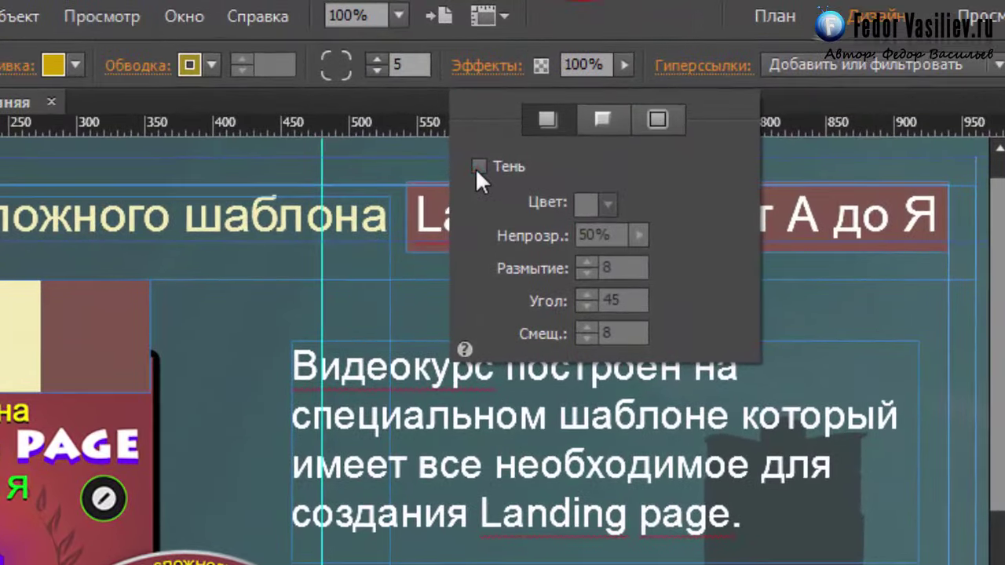
{"action": "left_click", "coordinate": [489, 103]}
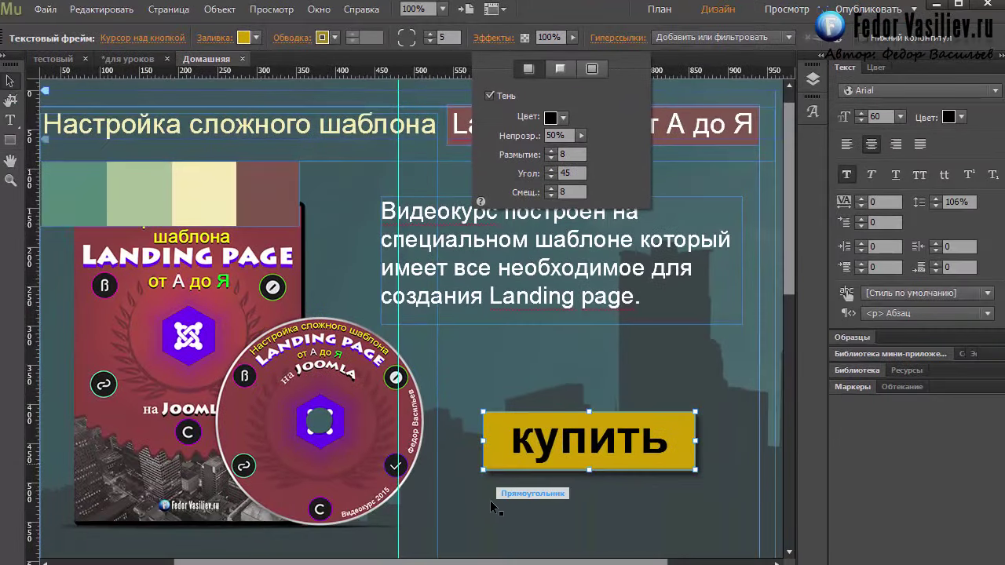
{"action": "left_click", "coordinate": [552, 119]}
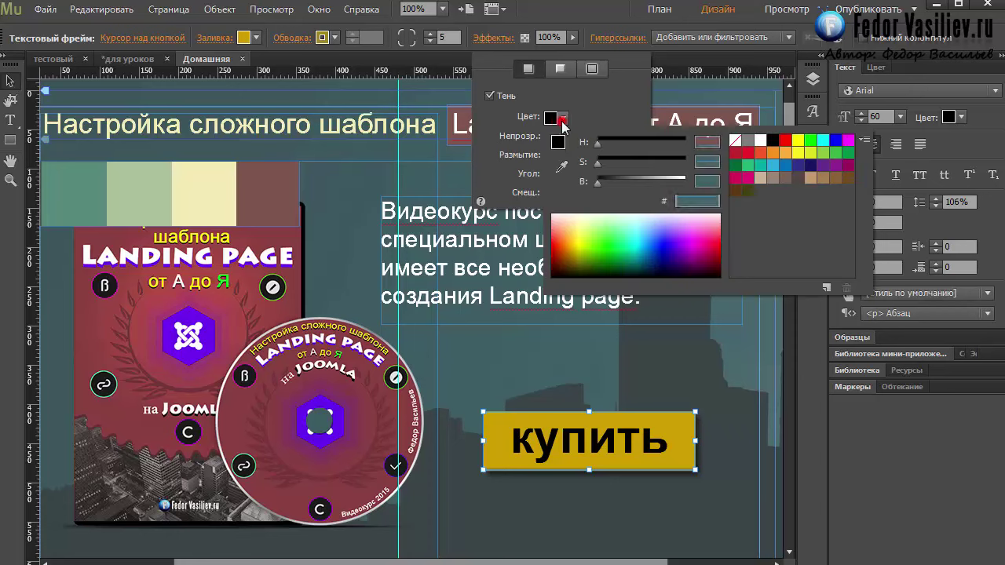
{"action": "left_click", "coordinate": [600, 103]}
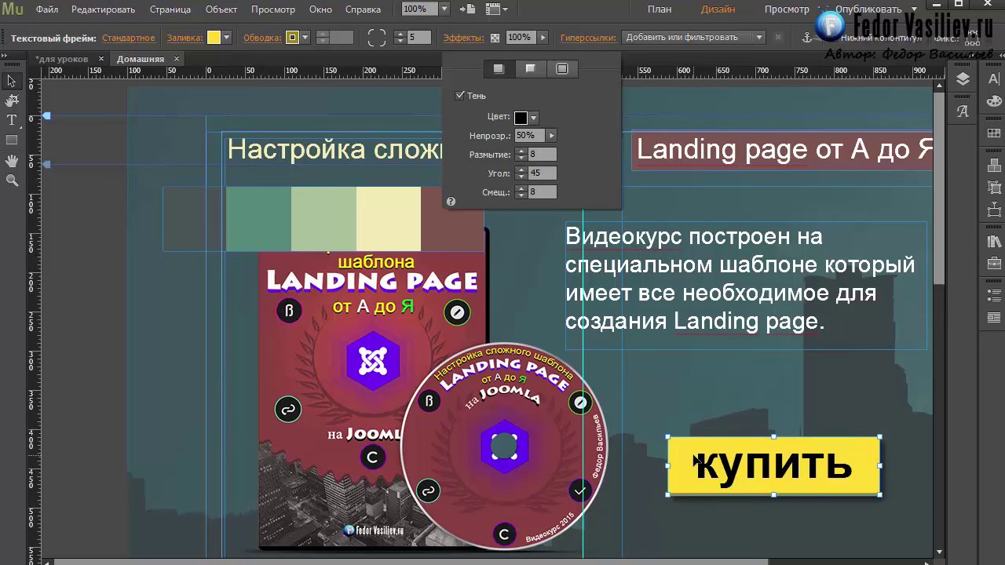
Preview the page in the browser and compare the купить button's shadow and hover state with the finished тестовый page
{"action": "left_click", "coordinate": [47, 10]}
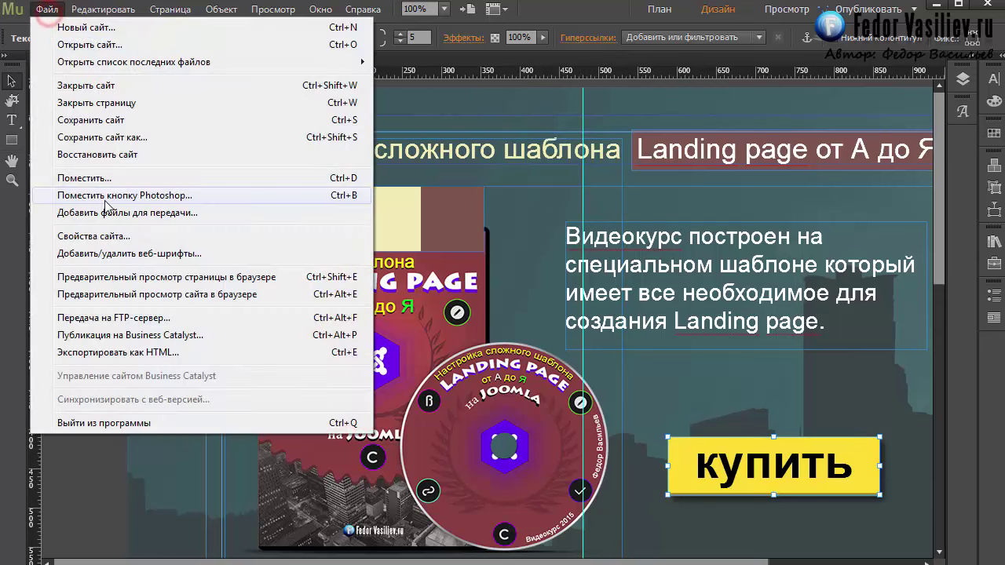
{"action": "left_click", "coordinate": [118, 277]}
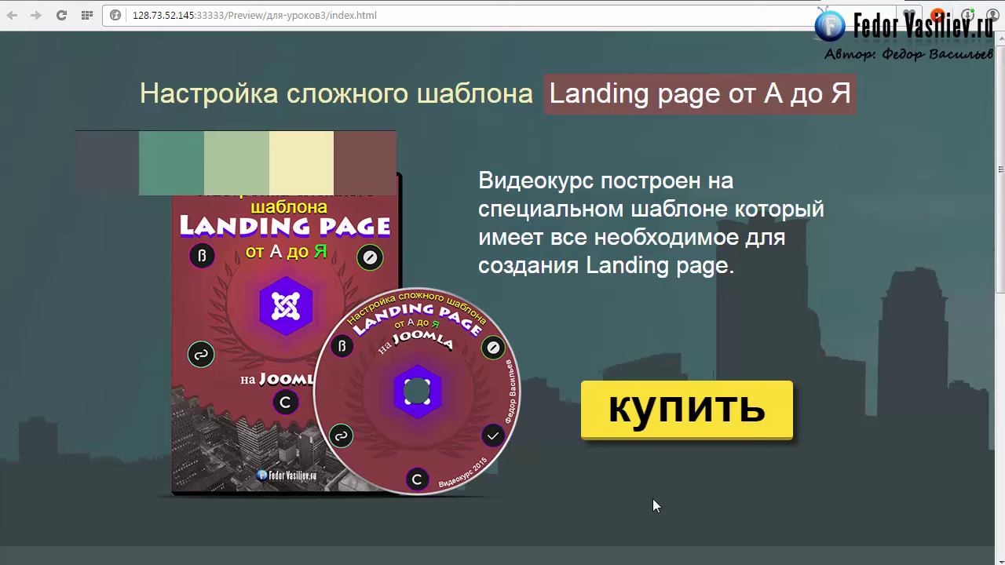
{"action": "left_click", "coordinate": [777, 1]}
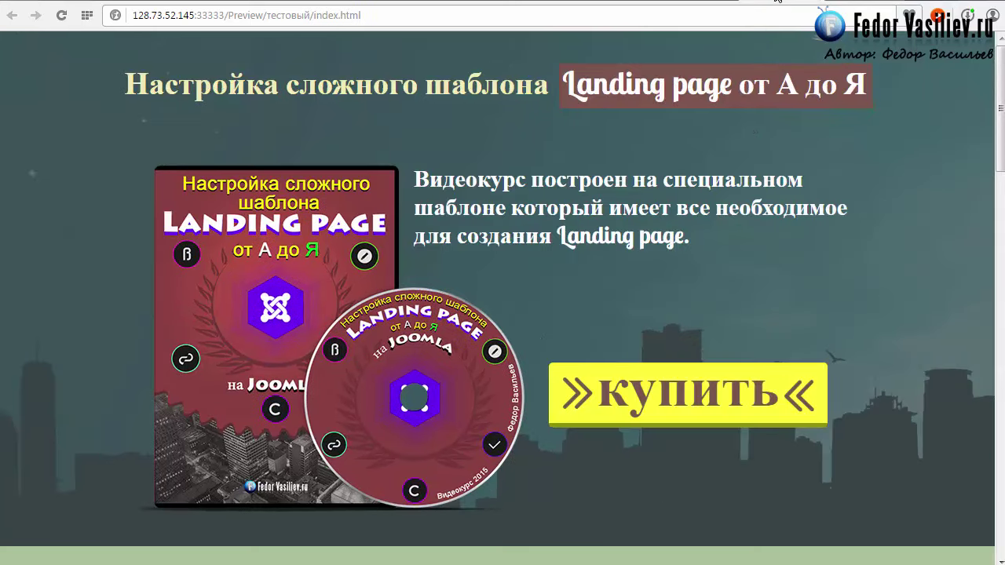
{"action": "left_click", "coordinate": [862, 3]}
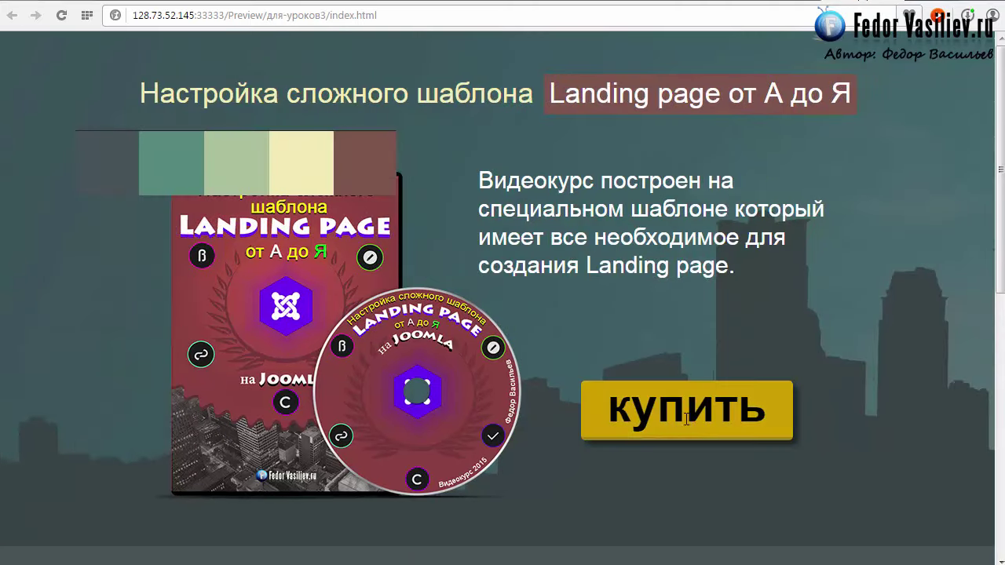
{"action": "left_click", "coordinate": [758, 3]}
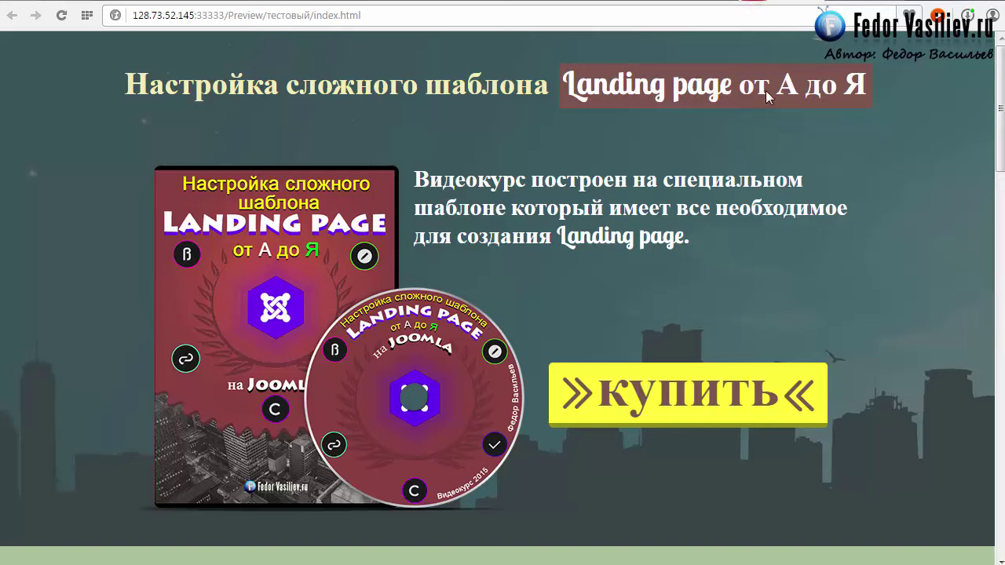
Return to Adobe Muse and remove the shadow from the купить button's Стандартное state
{"action": "key", "text": "alt+Tab"}
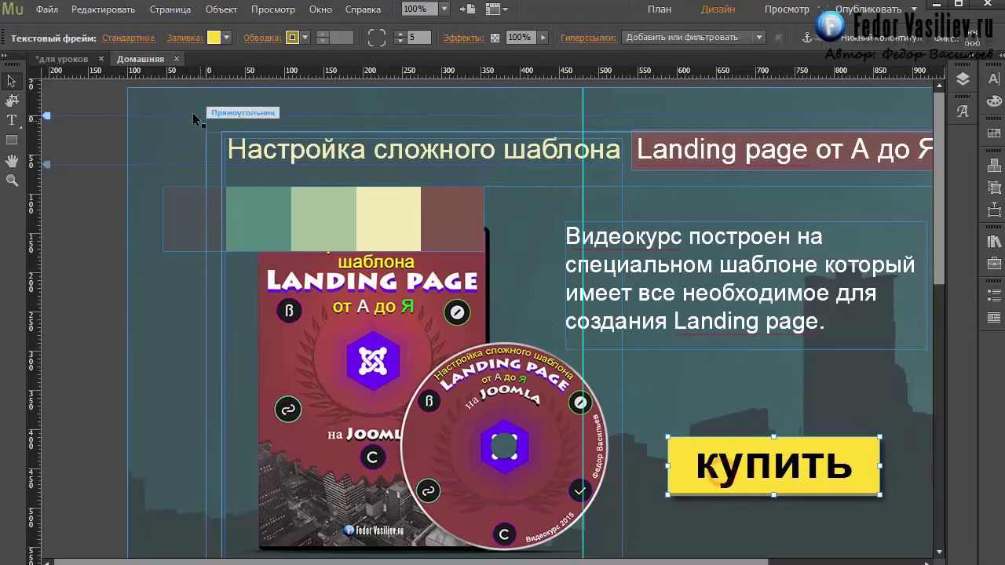
{"action": "left_click", "coordinate": [118, 39]}
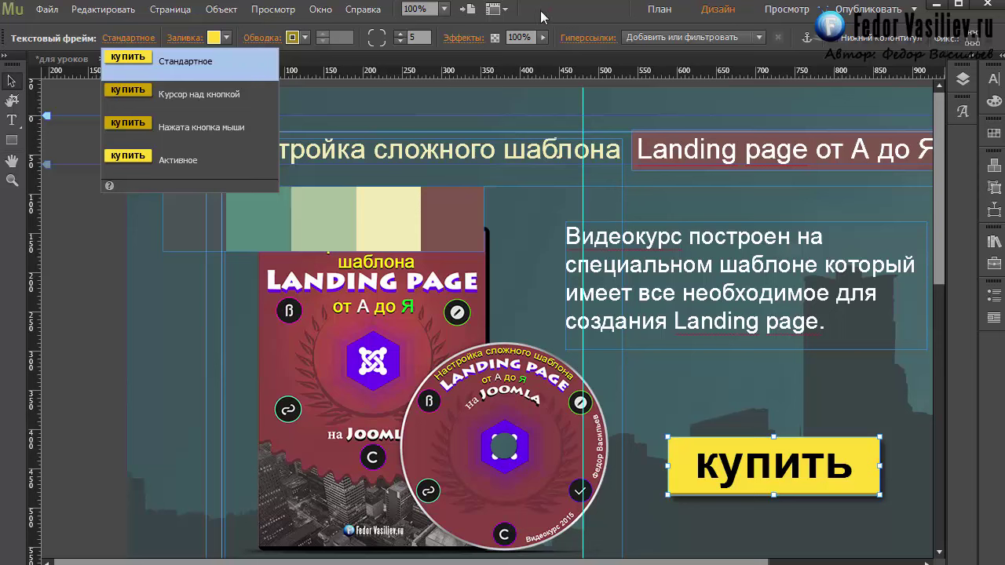
{"action": "left_click", "coordinate": [469, 40]}
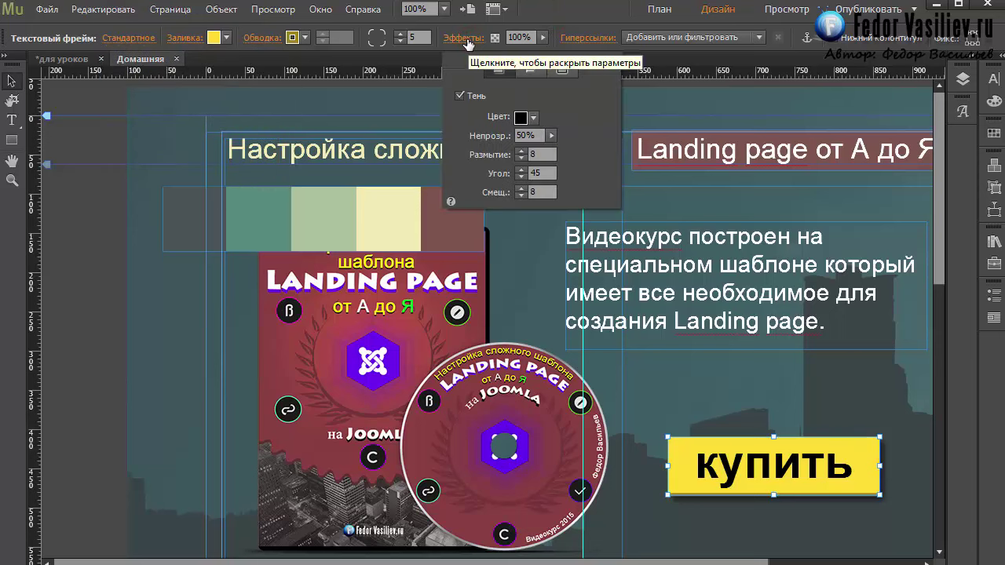
{"action": "left_click", "coordinate": [542, 23]}
{"action": "left_click", "coordinate": [114, 39]}
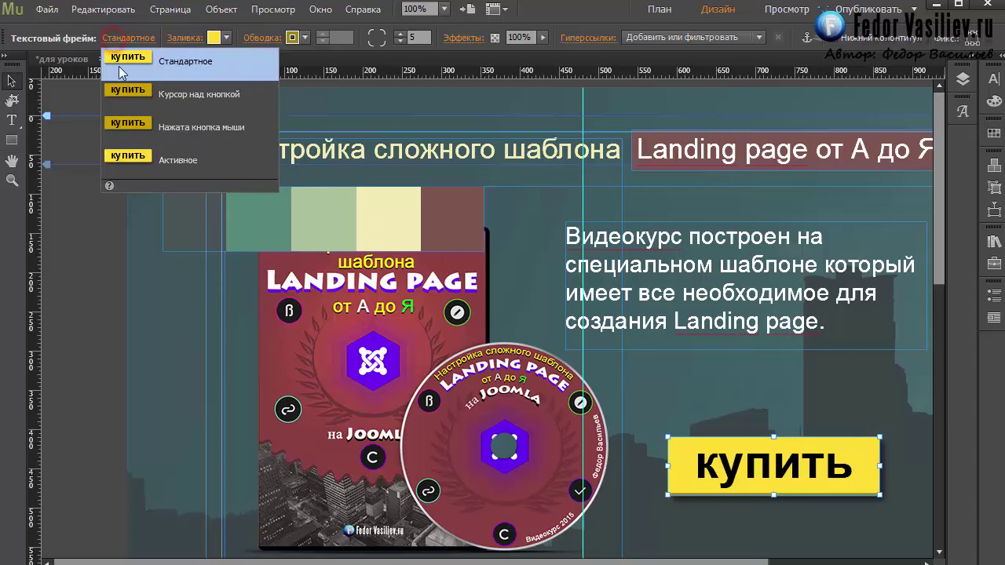
{"action": "left_click", "coordinate": [541, 22]}
{"action": "left_click", "coordinate": [465, 41]}
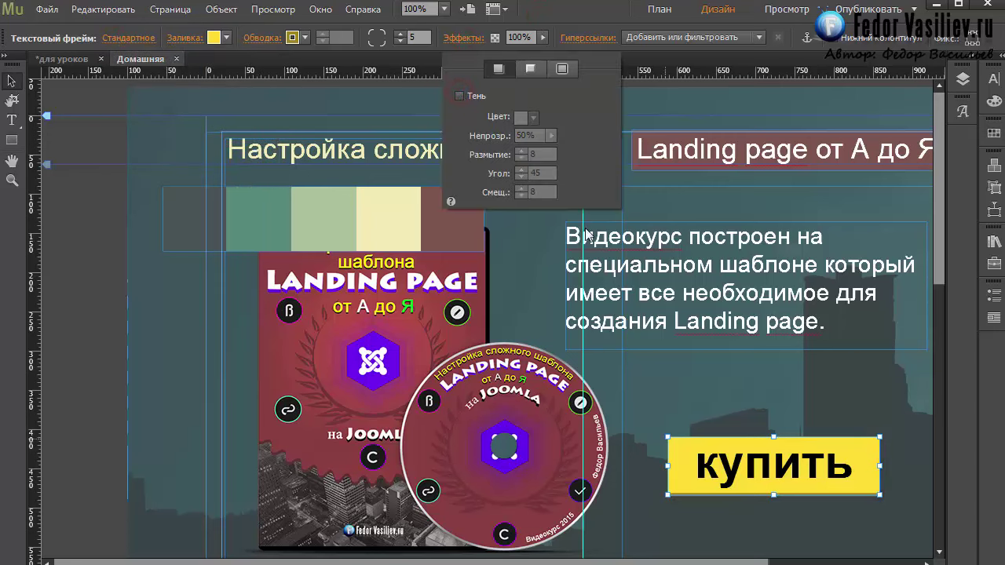
{"action": "left_click", "coordinate": [555, 23]}
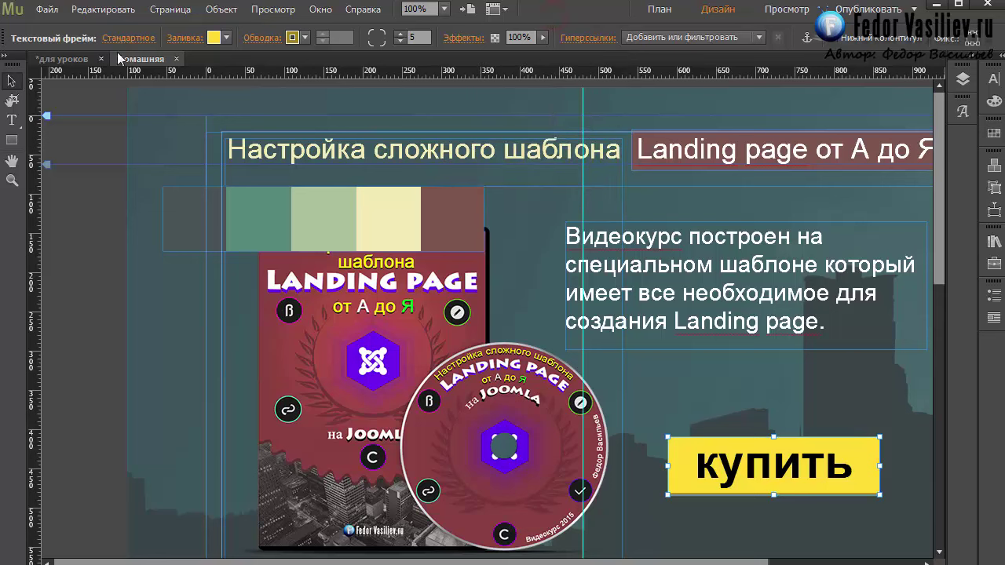
Switch the купить button to its Курсор над кнопкой state, preview the page's hover shadow in the browser, and return to Adobe Muse
{"action": "left_click", "coordinate": [122, 38]}
{"action": "left_click", "coordinate": [181, 97]}
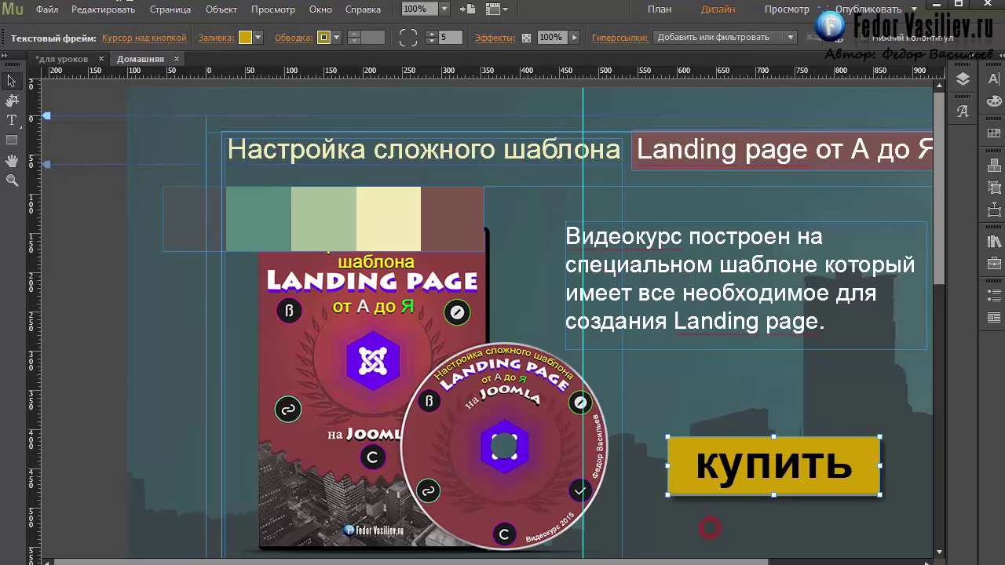
{"action": "left_click", "coordinate": [47, 10]}
{"action": "left_click", "coordinate": [118, 273]}
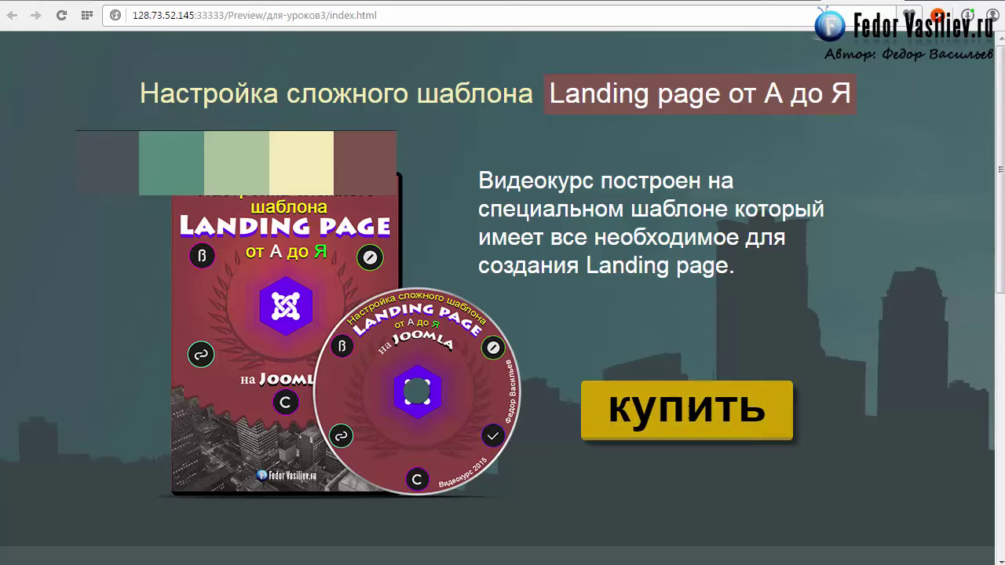
{"action": "key", "text": "alt+Tab"}
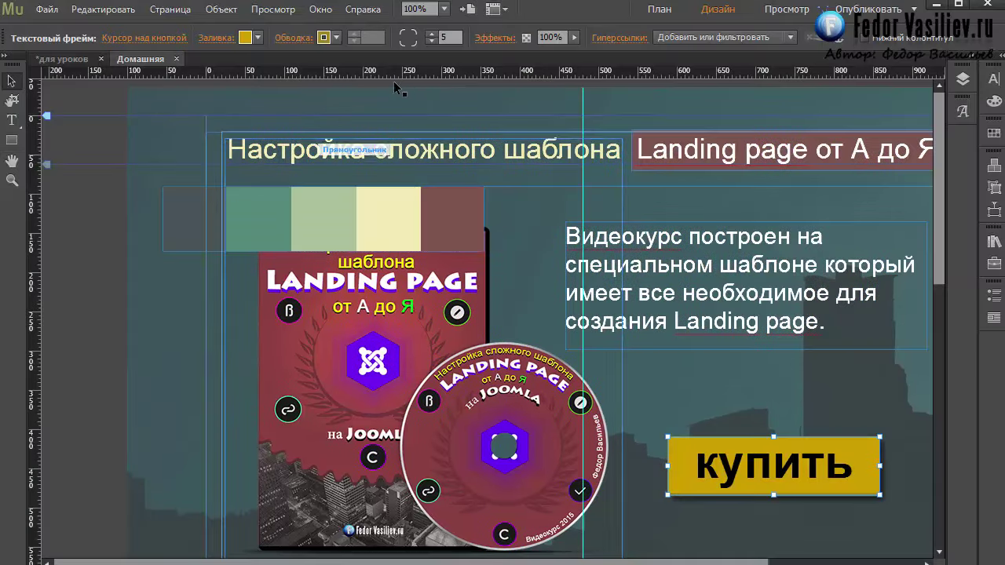
Replace the купить button's hover shadow with a Скос bevel at 75% opacity, 5 blur, 45 angle and 5 offset
{"action": "left_click", "coordinate": [481, 36]}
{"action": "left_click", "coordinate": [489, 95]}
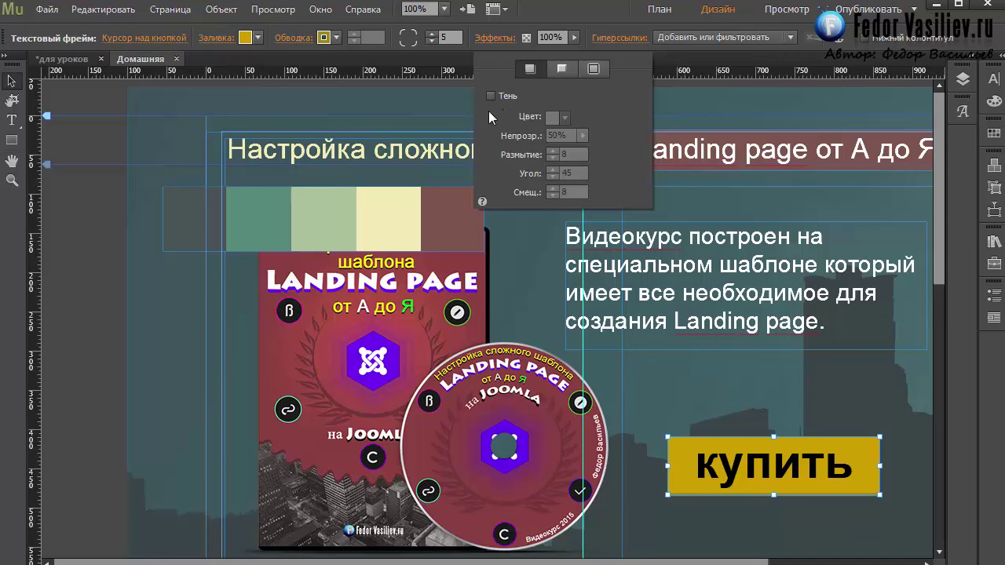
{"action": "left_click", "coordinate": [565, 71]}
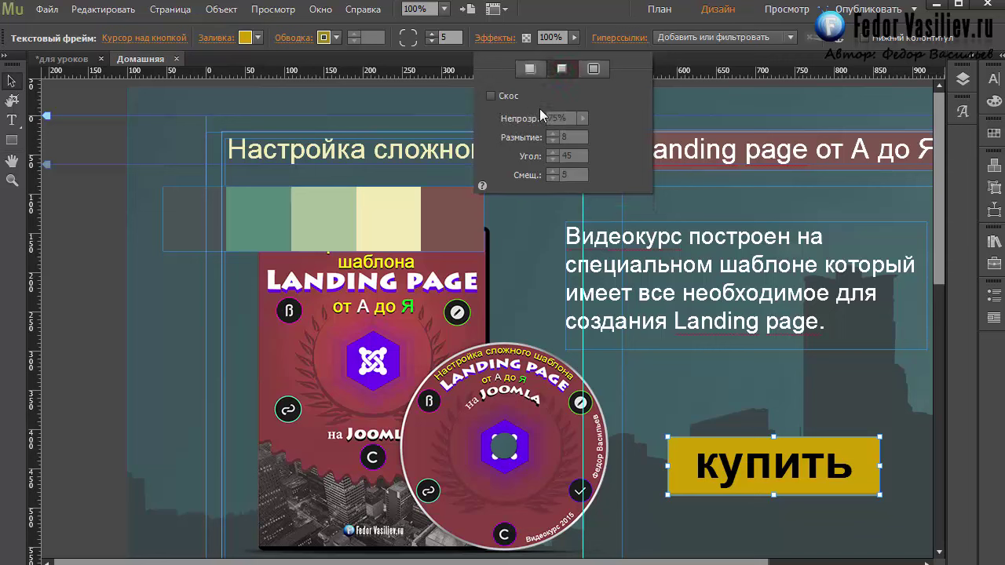
{"action": "left_click", "coordinate": [490, 96]}
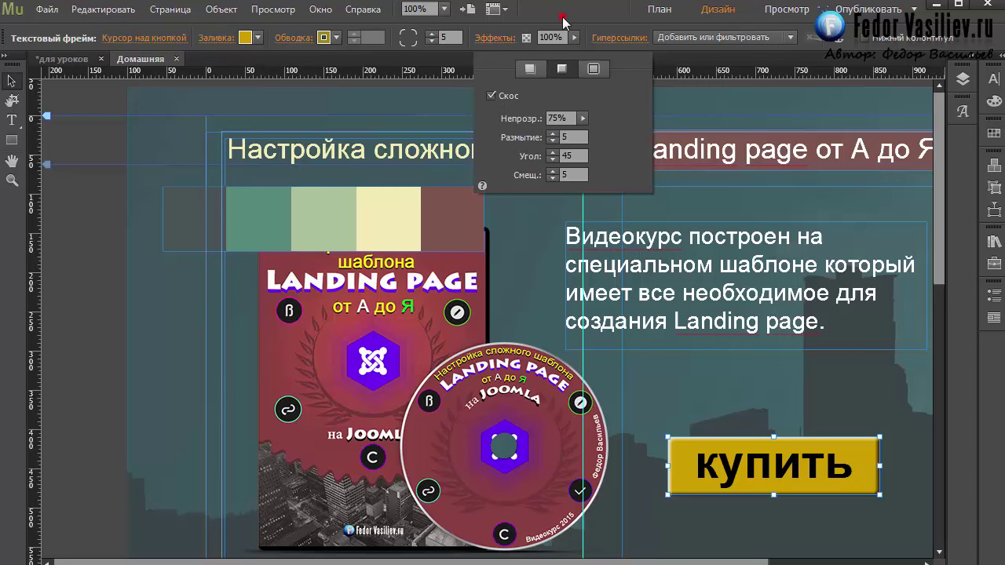
Preview the page in the browser to check the button's bevelled hover state, and return to Adobe Muse
{"action": "left_click", "coordinate": [46, 9]}
{"action": "left_click", "coordinate": [80, 282]}
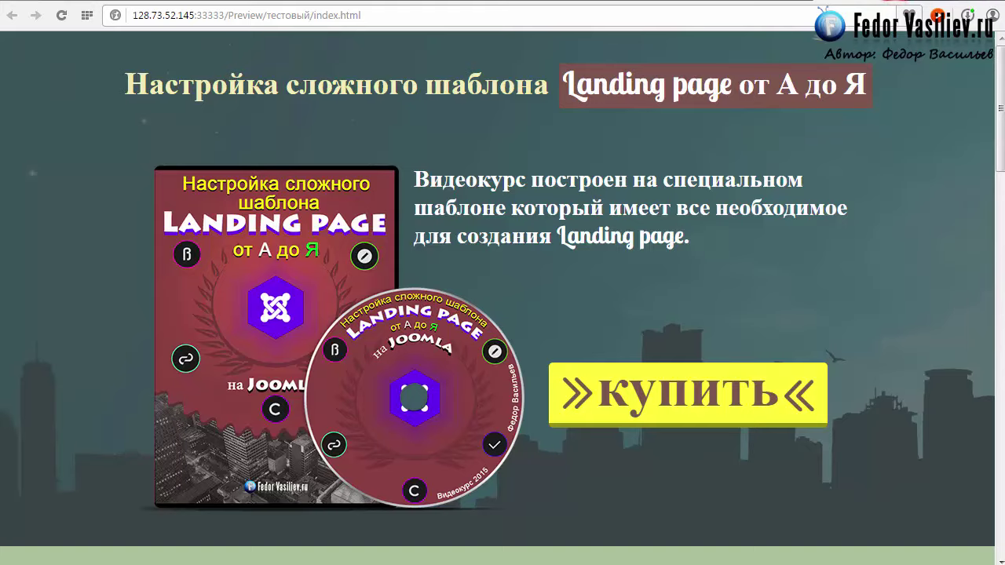
{"action": "key", "text": "alt+Tab"}
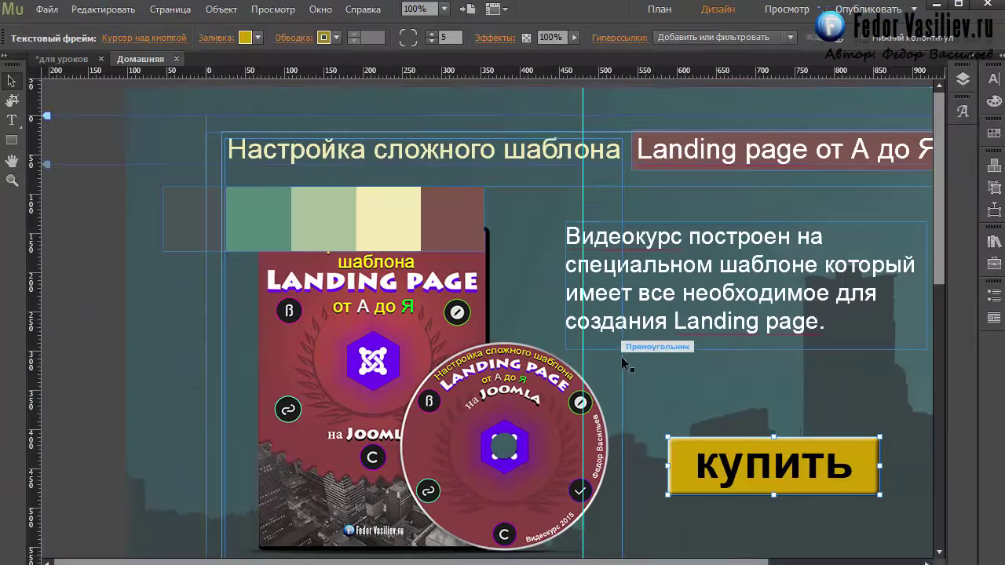
Replace the hover state's bevel with a white Свечение glow at 50% opacity and 8 blur
{"action": "left_click", "coordinate": [526, 38]}
{"action": "left_click", "coordinate": [562, 69]}
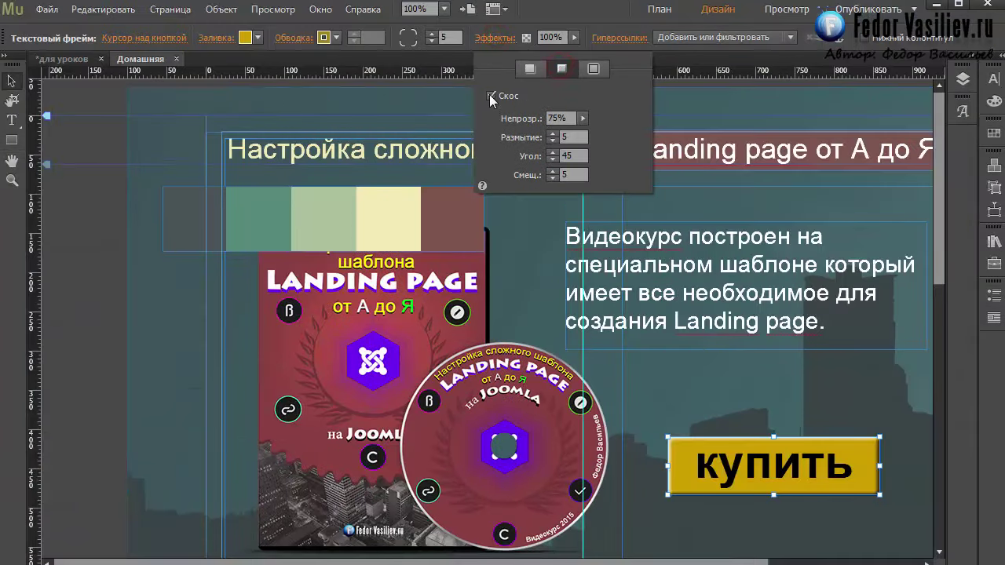
{"action": "left_click", "coordinate": [491, 96]}
{"action": "left_click", "coordinate": [593, 68]}
{"action": "left_click", "coordinate": [490, 95]}
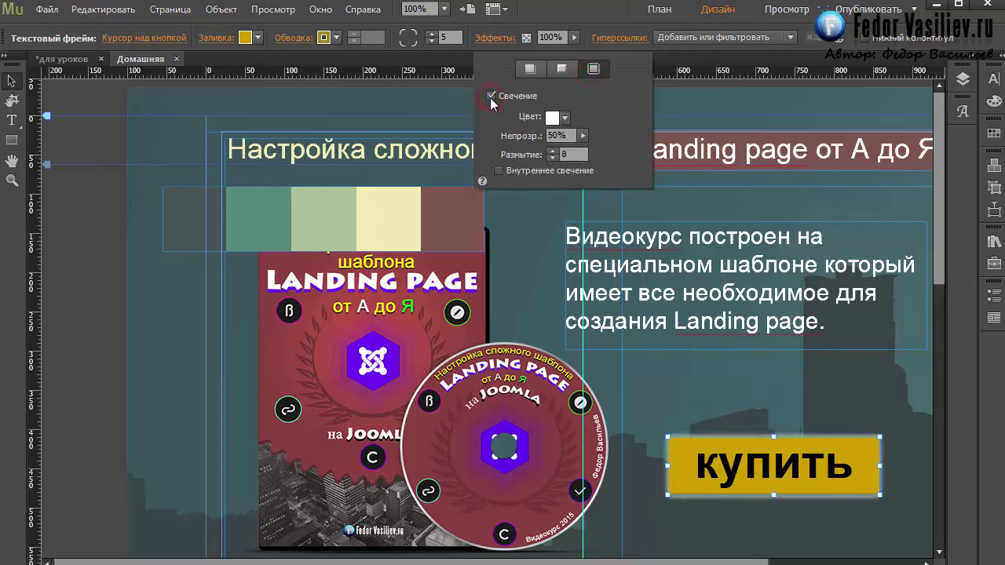
{"action": "left_click", "coordinate": [554, 116]}
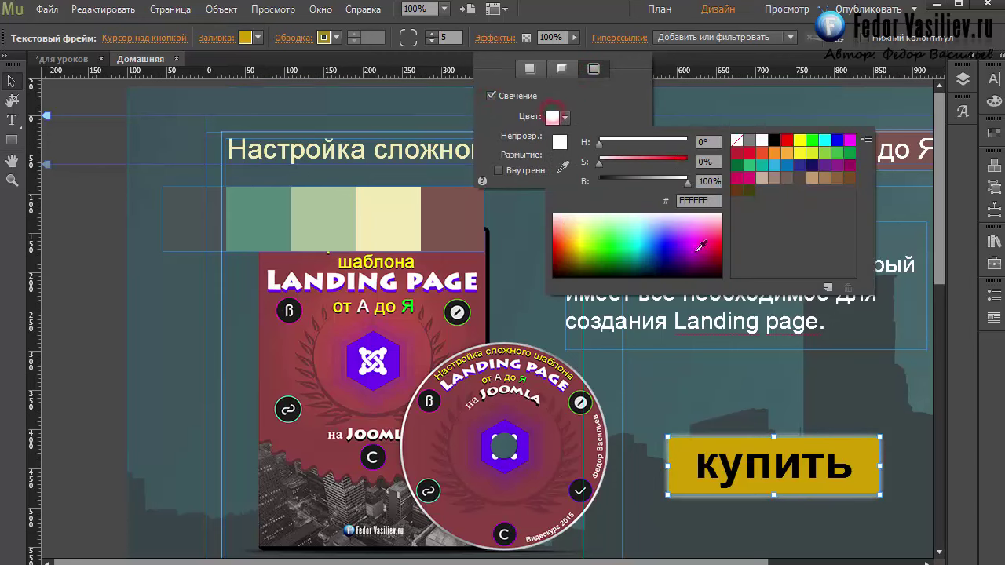
{"action": "left_click", "coordinate": [597, 95]}
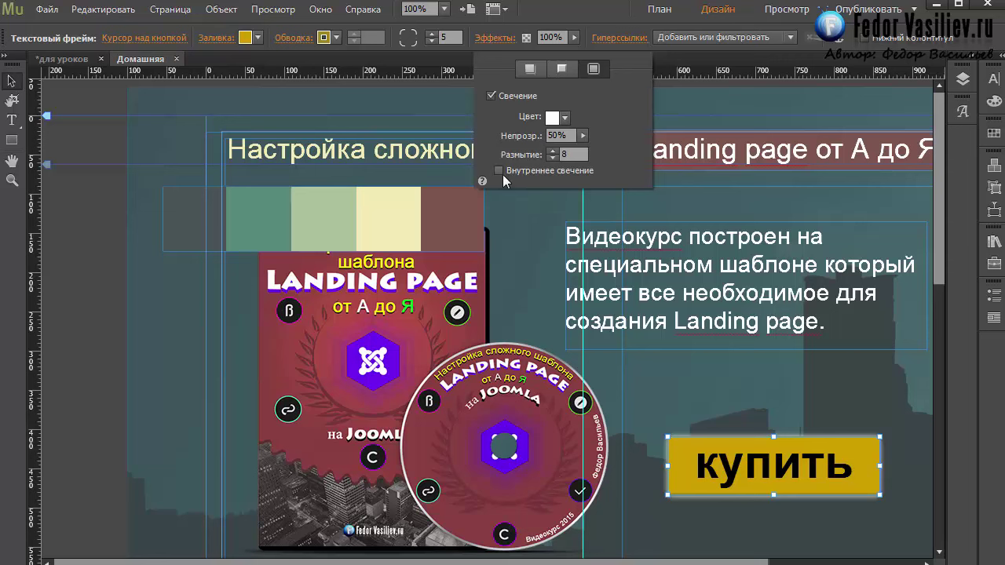
Try the Внутреннее свечение option on the hover glow and preview the page in the browser
{"action": "left_click", "coordinate": [498, 171]}
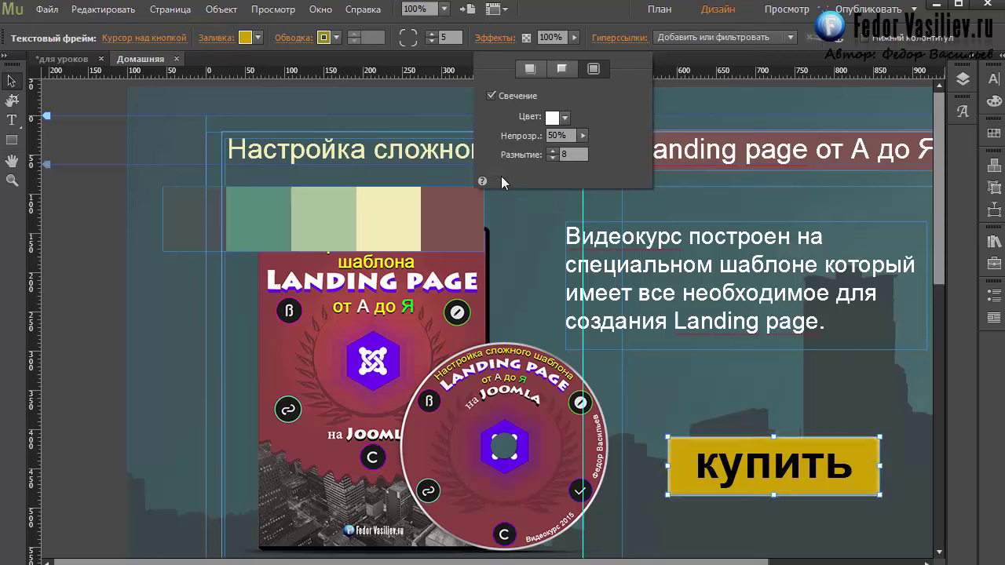
{"action": "left_click", "coordinate": [662, 406]}
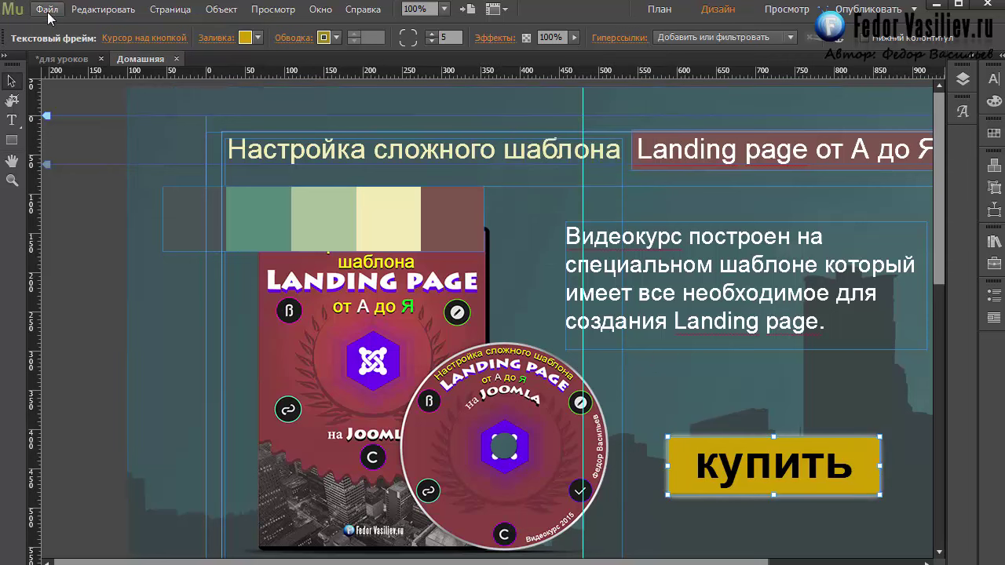
{"action": "left_click", "coordinate": [103, 280]}
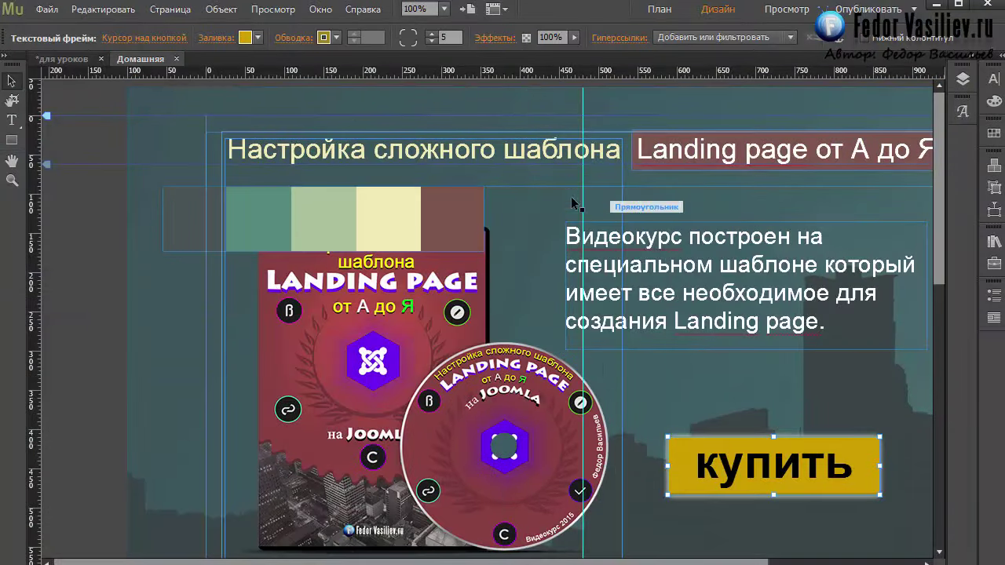
Remove the glow from the купить button's hover state and turn its Тень shadow back on
{"action": "left_click", "coordinate": [492, 37]}
{"action": "left_click", "coordinate": [593, 68]}
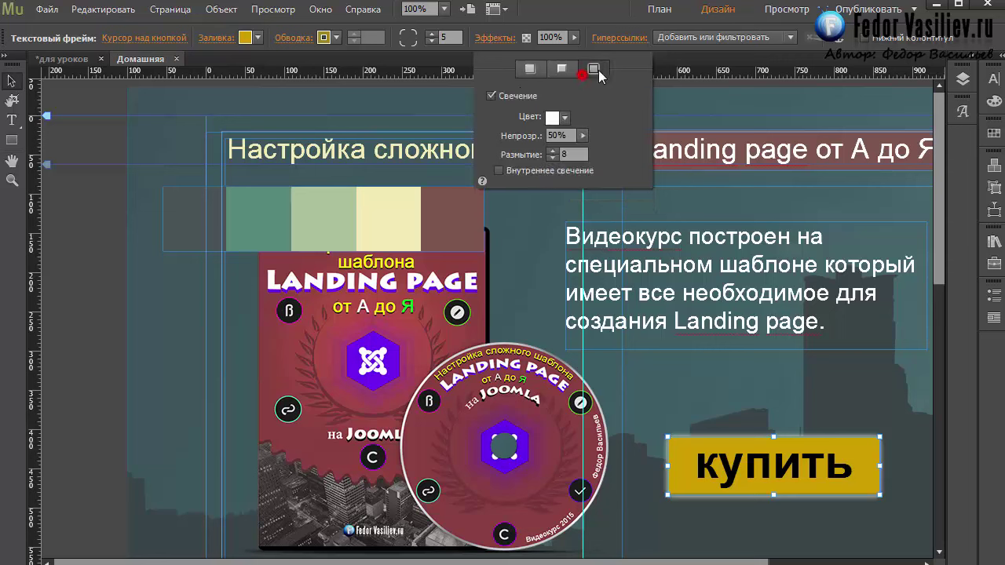
{"action": "left_click", "coordinate": [639, 376]}
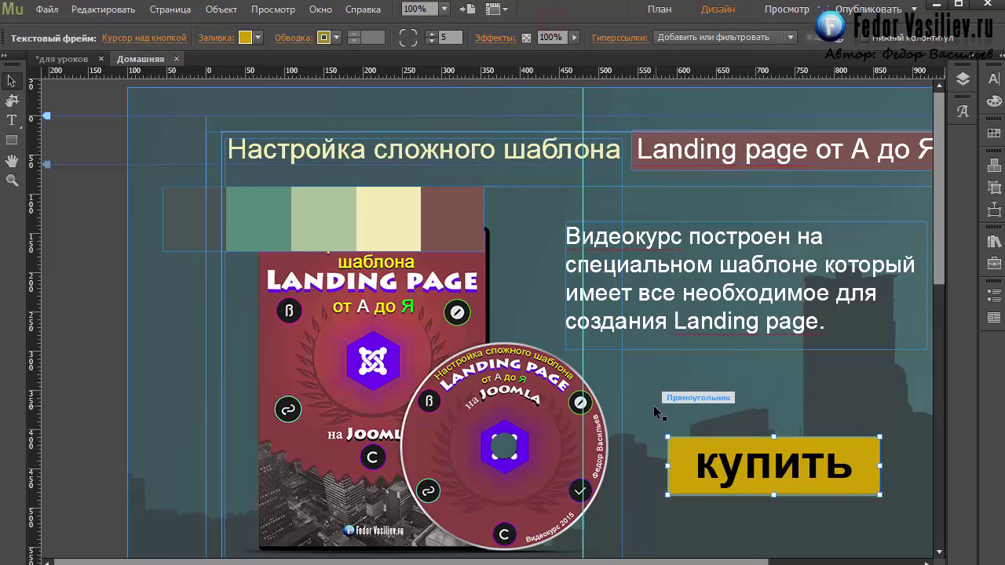
{"action": "left_click", "coordinate": [490, 38]}
{"action": "left_click", "coordinate": [492, 96]}
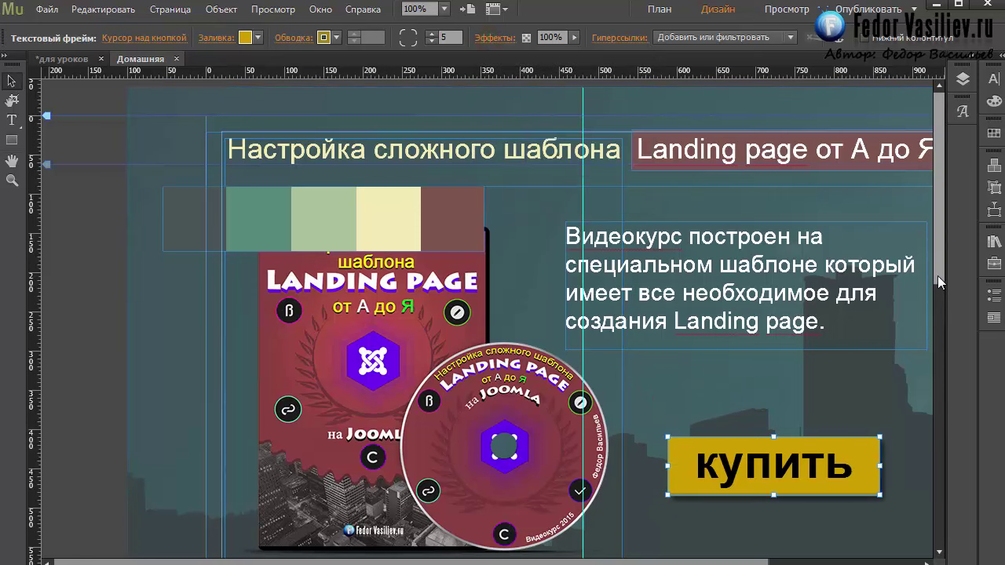
Switch the купить button to its Стандартное state and add a black shadow with 50% opacity, 8 blur, 45 angle and 8 offset
{"action": "left_click_drag", "start_coordinate": [937, 275], "coordinate": [937, 307]}
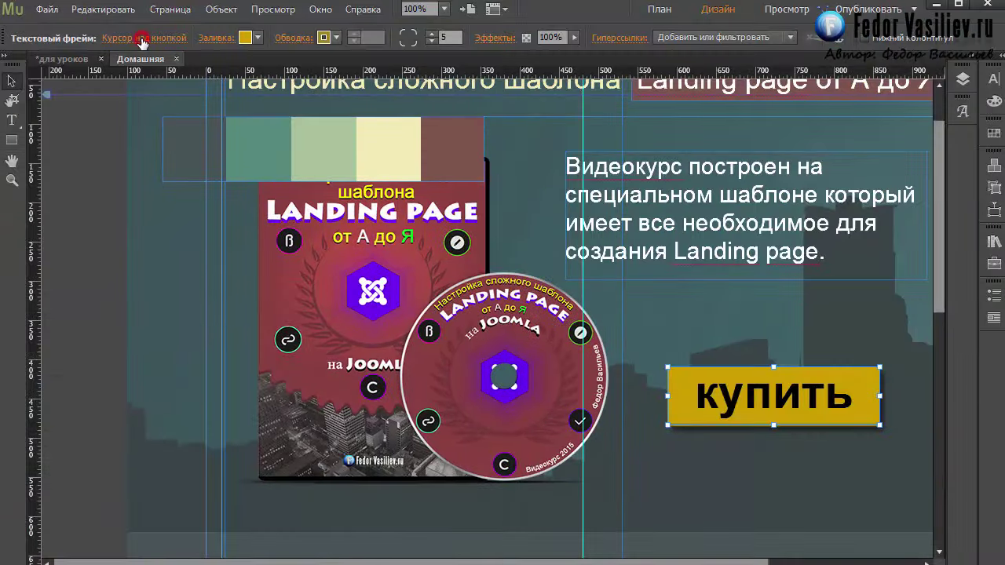
{"action": "left_click", "coordinate": [142, 42]}
{"action": "left_click", "coordinate": [146, 62]}
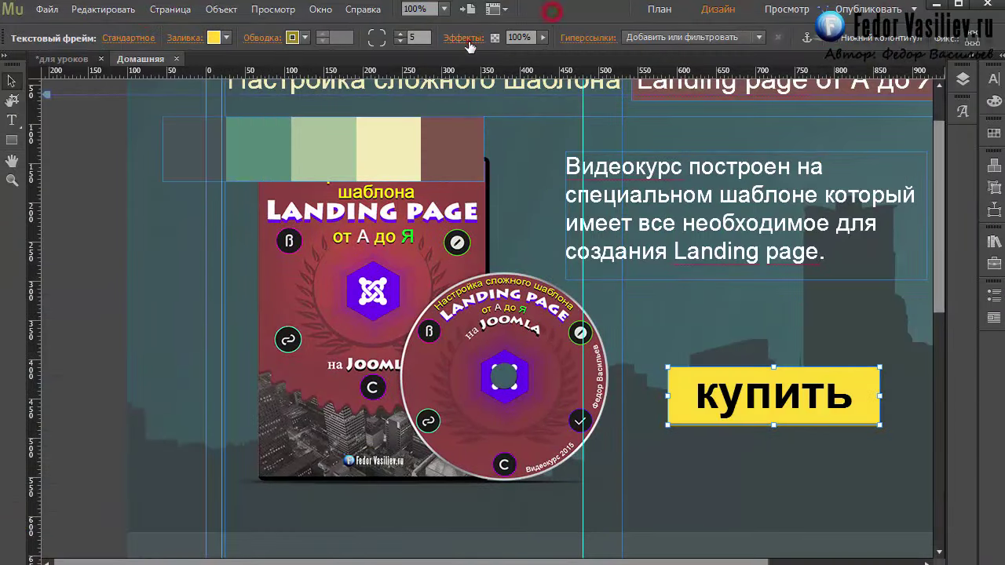
{"action": "left_click", "coordinate": [465, 39]}
{"action": "left_click", "coordinate": [461, 102]}
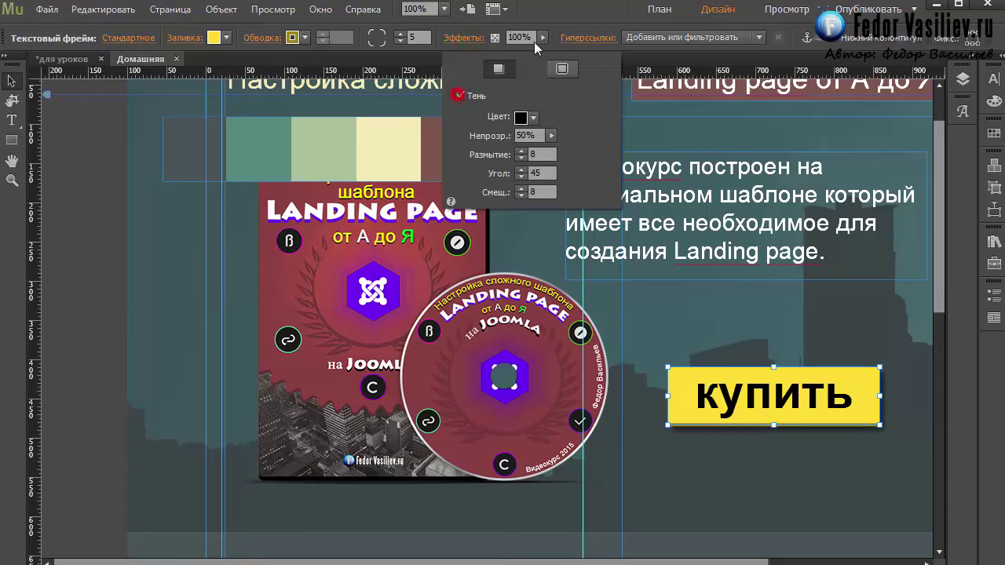
Preview the page in the browser to check the shadow in both button states, and return to Adobe Muse
{"action": "left_click", "coordinate": [47, 14]}
{"action": "left_click", "coordinate": [79, 276]}
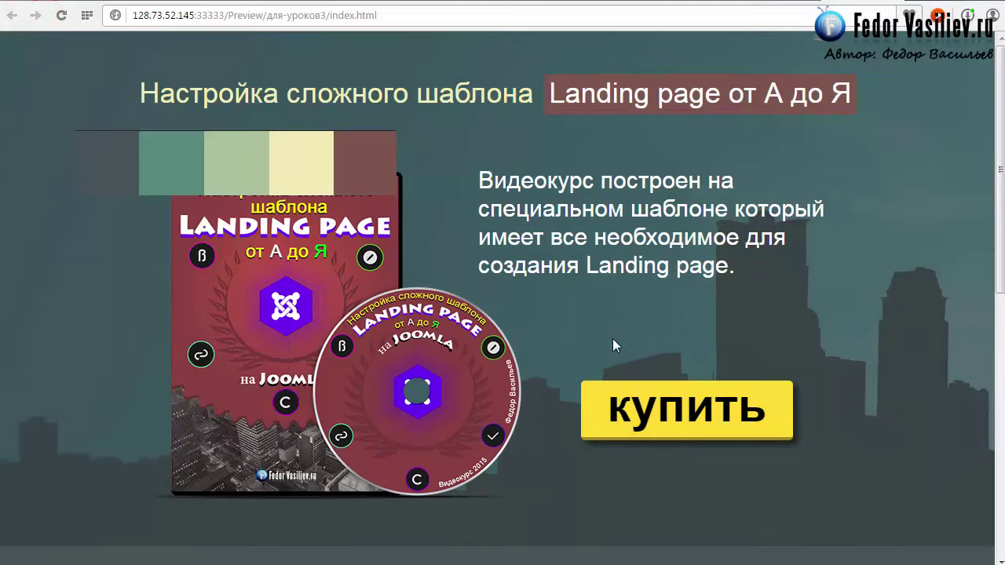
{"action": "key", "text": "alt+Tab"}
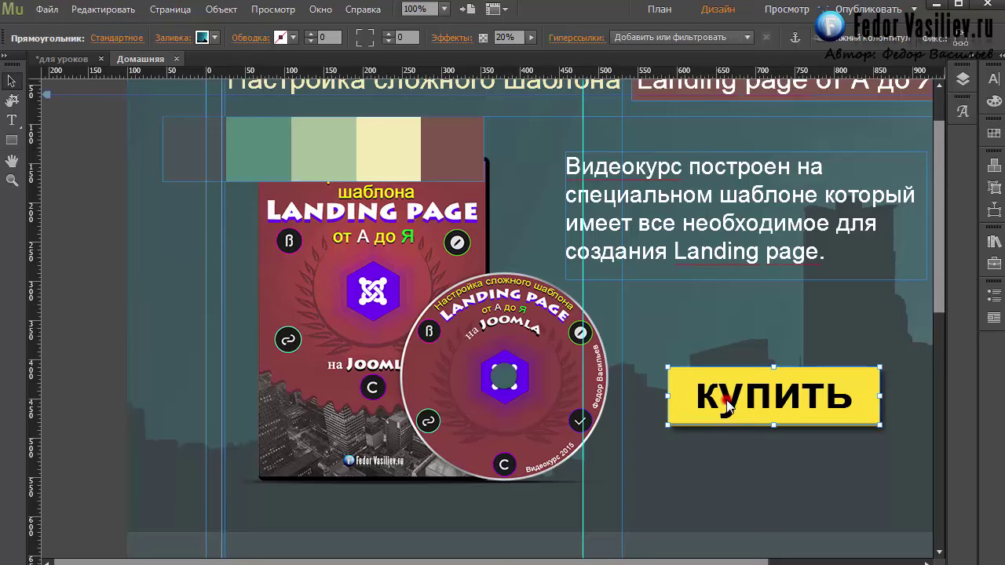
Widen the купить button to about 300 px and reposition it slightly right and up below the course description
{"action": "left_click", "coordinate": [726, 407]}
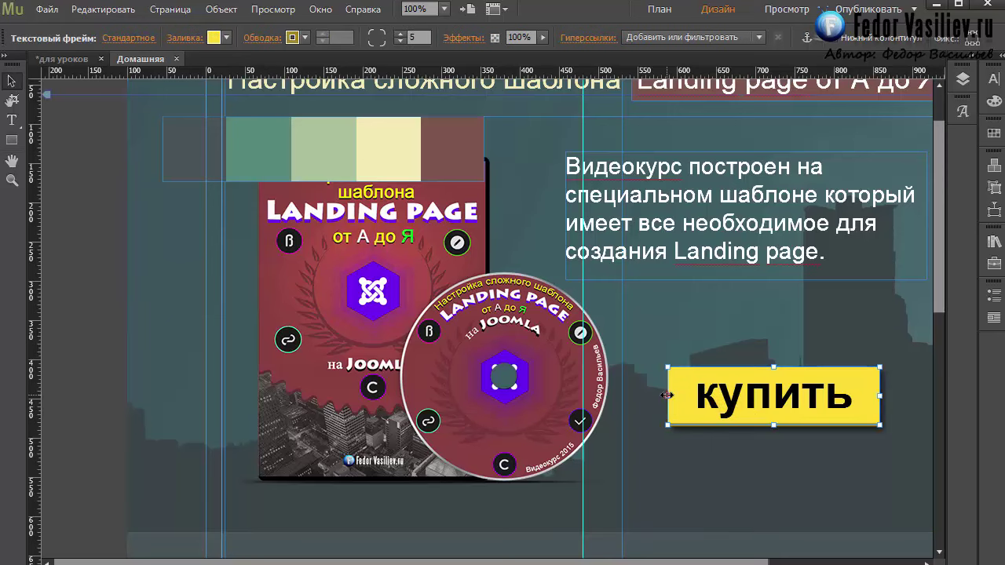
{"action": "left_click_drag", "start_coordinate": [667, 394], "coordinate": [645, 402]}
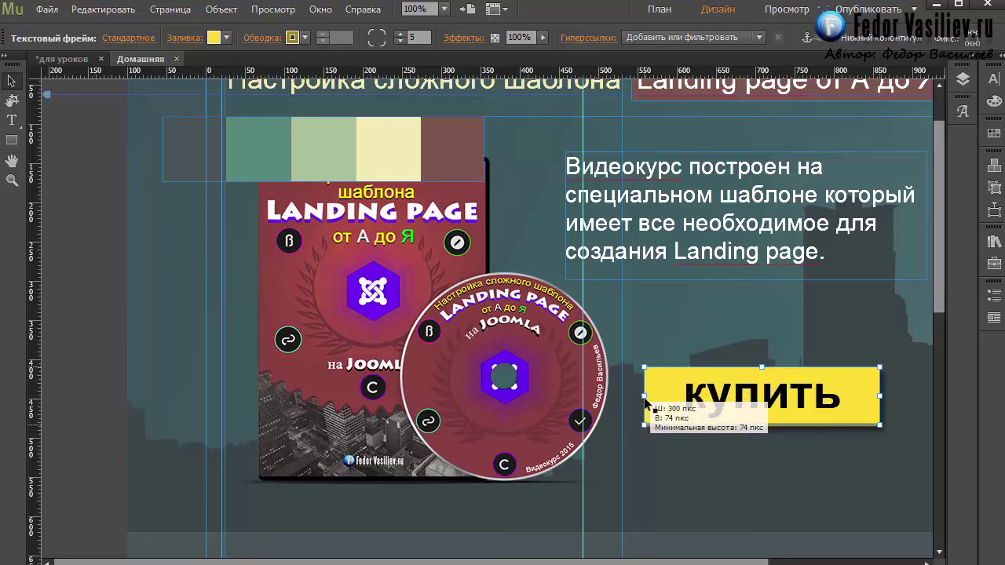
{"action": "left_click_drag", "start_coordinate": [784, 410], "coordinate": [799, 412]}
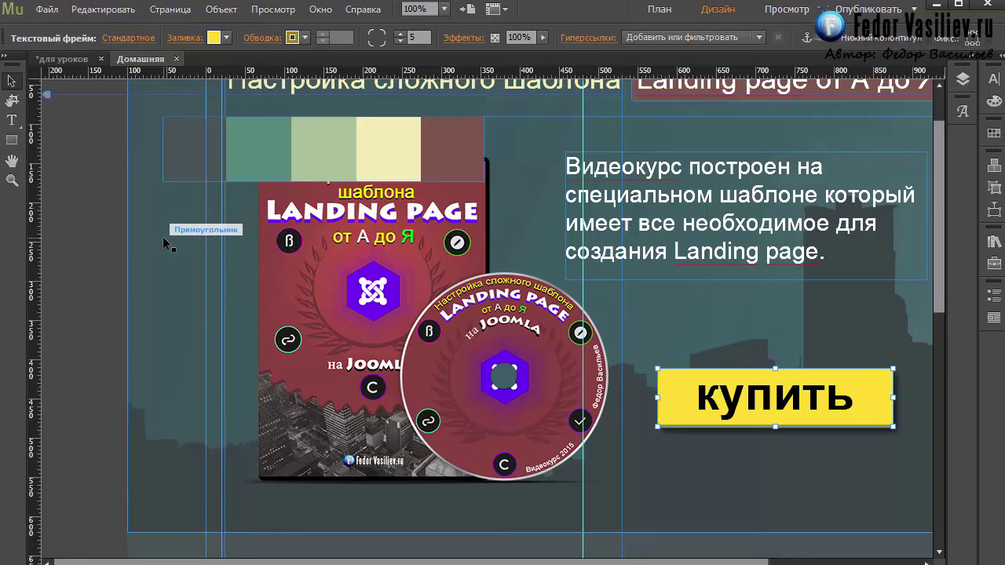
{"action": "mouse_move", "coordinate": [733, 415]}
{"action": "left_mouse_down"}
{"action": "mouse_move", "coordinate": [725, 397]}
{"action": "mouse_move", "coordinate": [741, 407]}
{"action": "mouse_move", "coordinate": [733, 410]}
{"action": "left_mouse_up"}
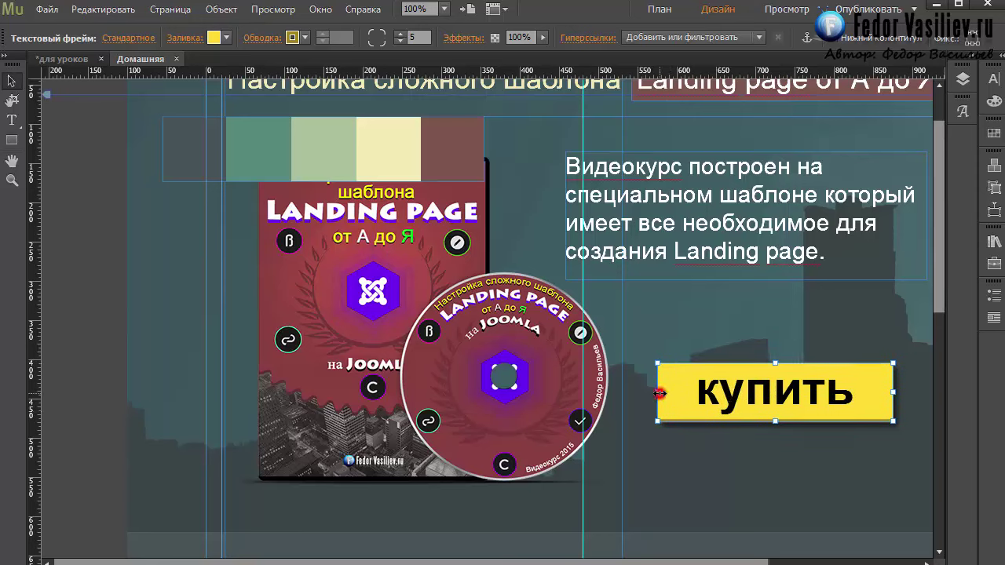
Place the text cursor before the word купить in the button and set the font to BigBossIcon
{"action": "double_click", "coordinate": [659, 395]}
{"action": "left_click", "coordinate": [668, 401]}
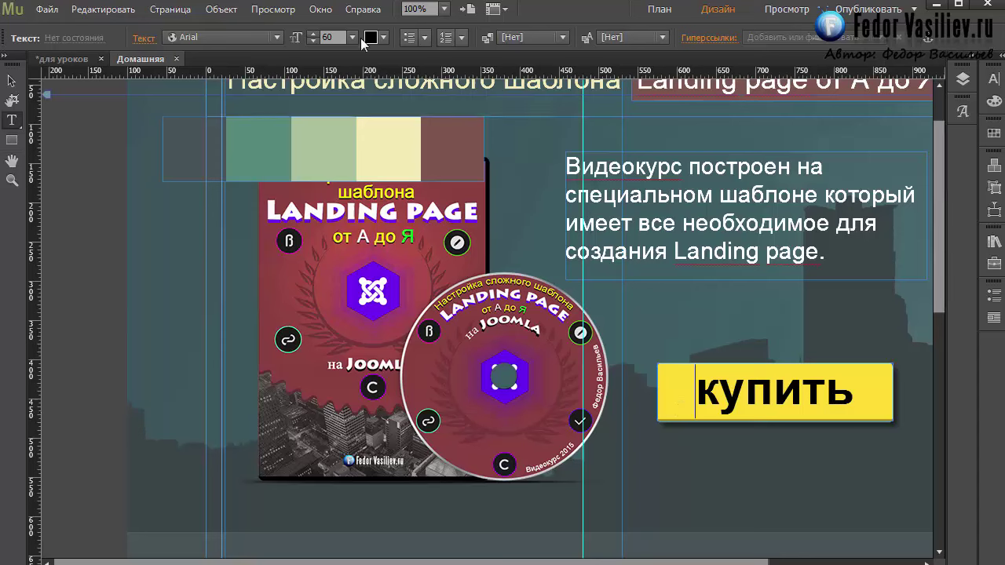
{"action": "left_click", "coordinate": [276, 39]}
{"action": "scroll", "coordinate": [307, 173], "scroll_direction": "up", "scroll_amount": 4}
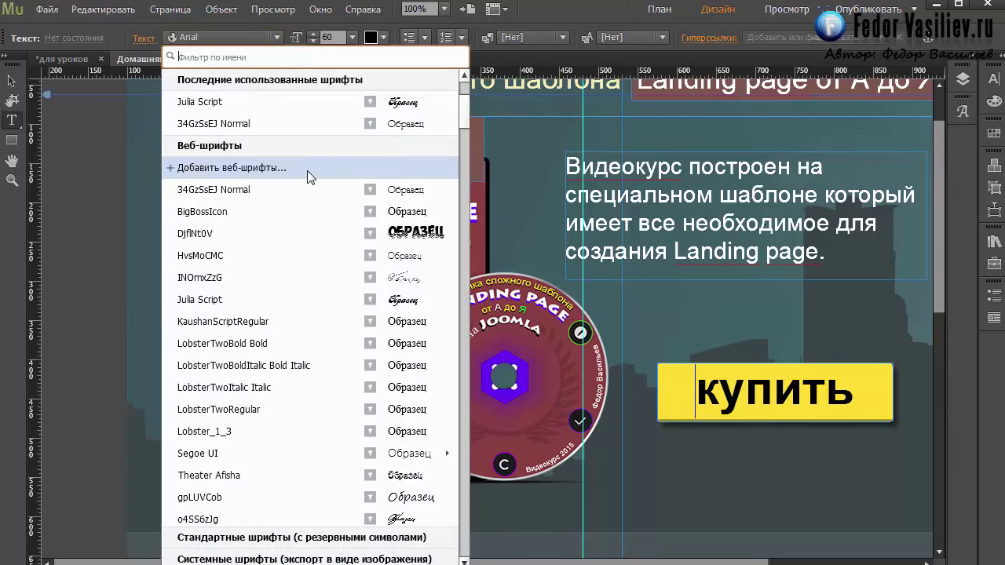
{"action": "scroll", "coordinate": [307, 175], "scroll_direction": "up", "scroll_amount": 3}
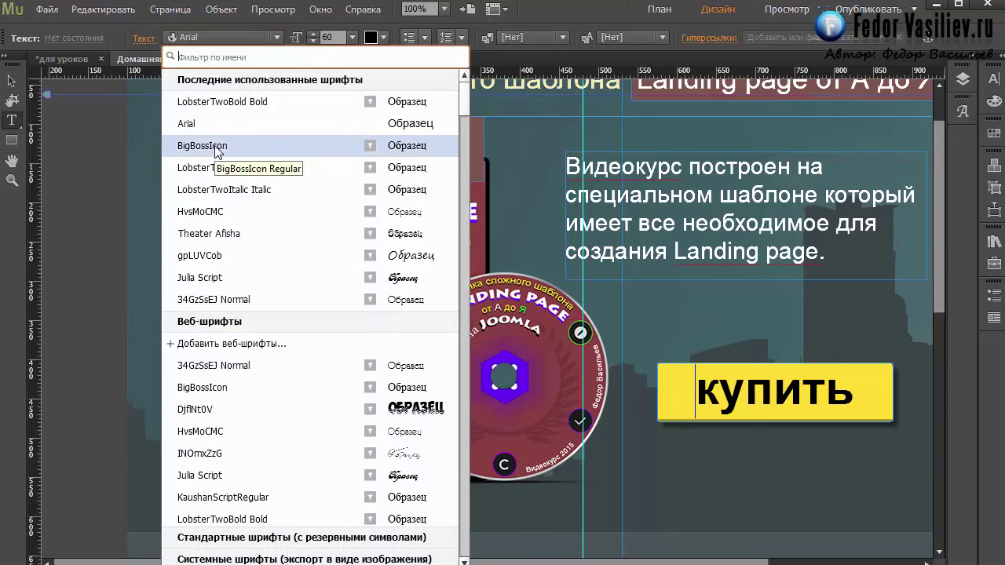
{"action": "left_click", "coordinate": [200, 145]}
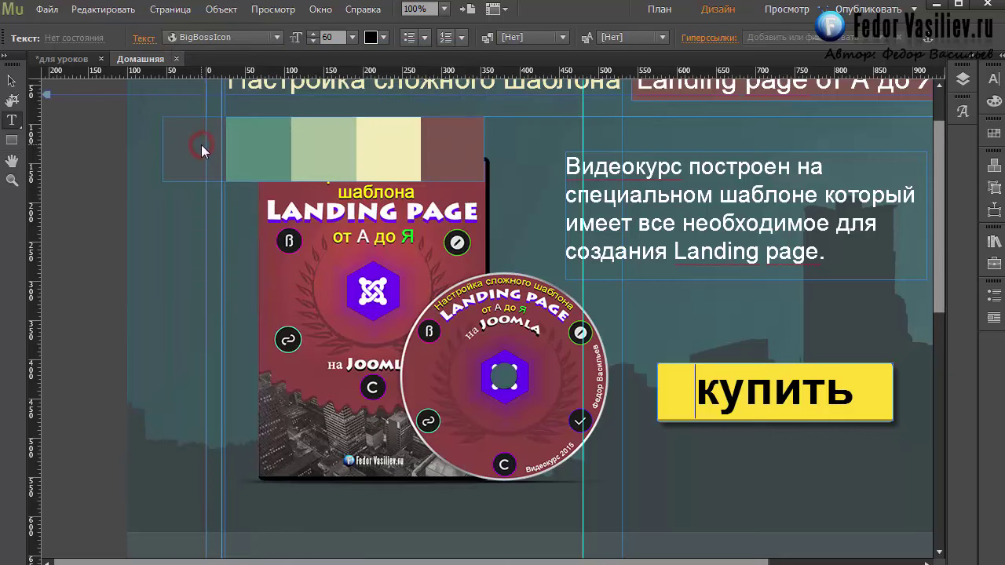